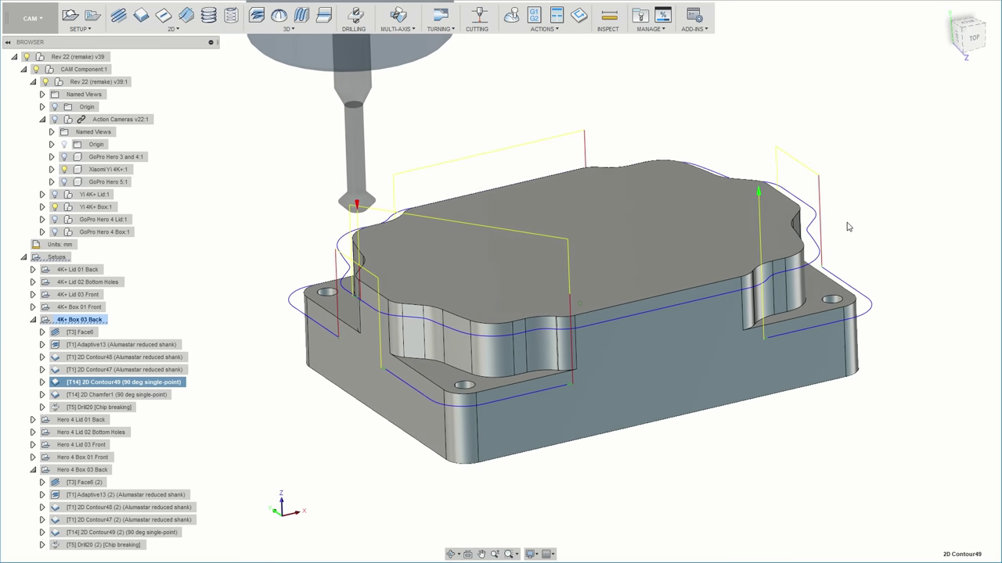
# Step: Inspect the 2D Contour49 toolpath's cutting passes and linking moves around the box from several angles
pyautogui.keyDown('shift'); pyautogui.moveTo(847, 227); pyautogui.dragTo(830, 270, button='middle'); pyautogui.keyUp('shift')
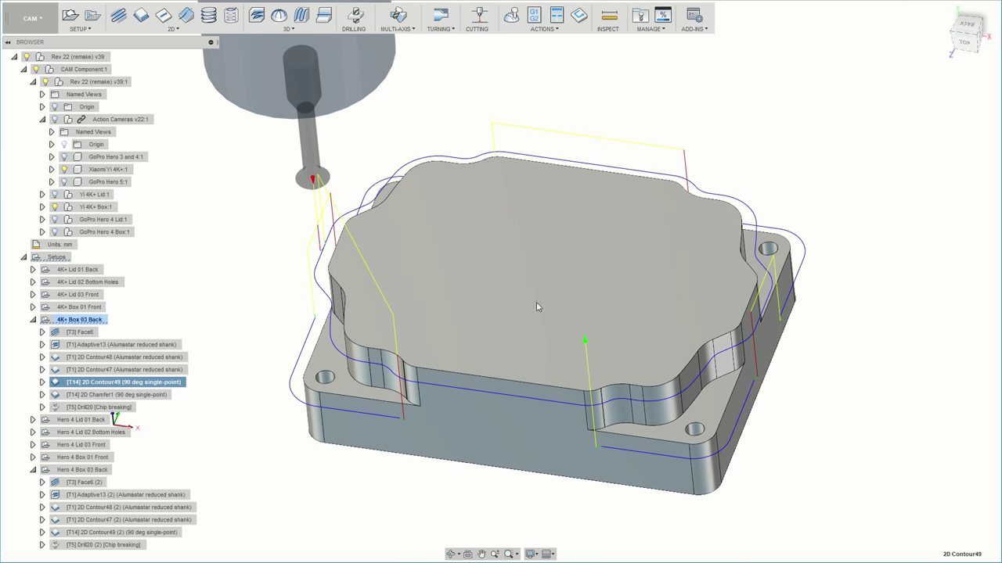
pyautogui.keyDown('shift'); pyautogui.moveTo(419, 345); pyautogui.dragTo(707, 301, button='middle'); pyautogui.keyUp('shift')
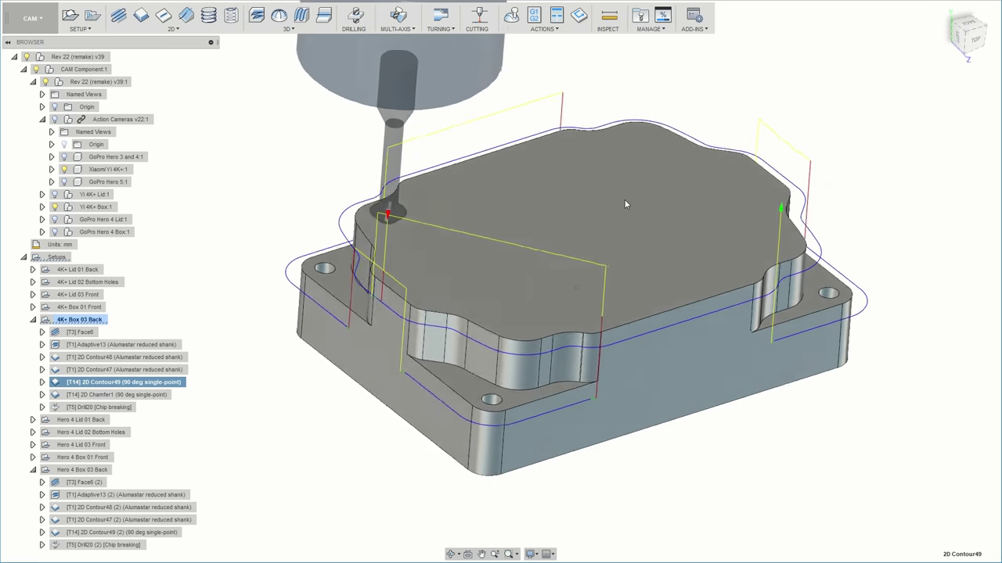
pyautogui.keyDown('shift'); pyautogui.moveTo(625, 205); pyautogui.dragTo(420, 205, button='middle'); pyautogui.keyUp('shift')
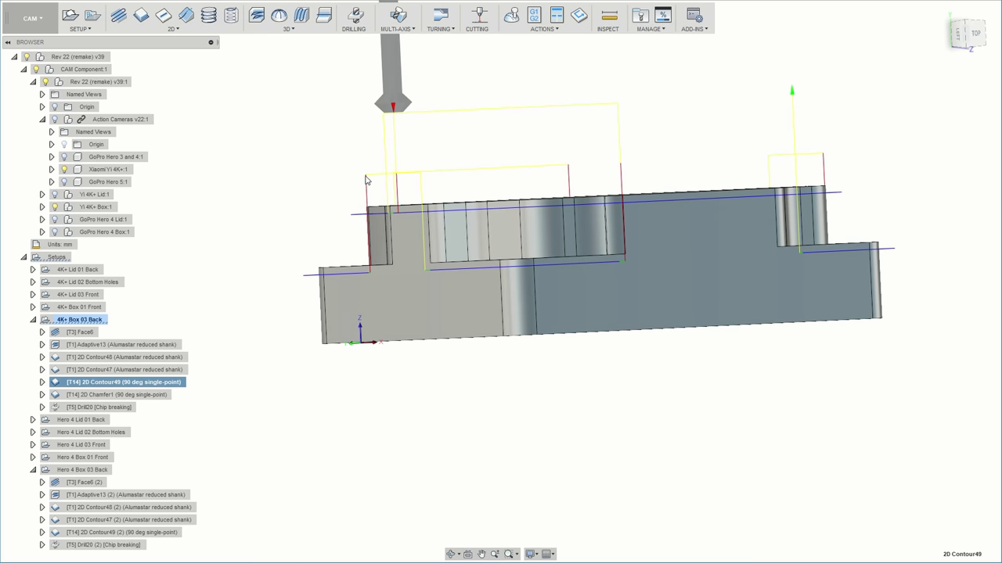
pyautogui.keyDown('shift'); pyautogui.moveTo(374, 273); pyautogui.dragTo(398, 250, button='middle'); pyautogui.keyUp('shift')
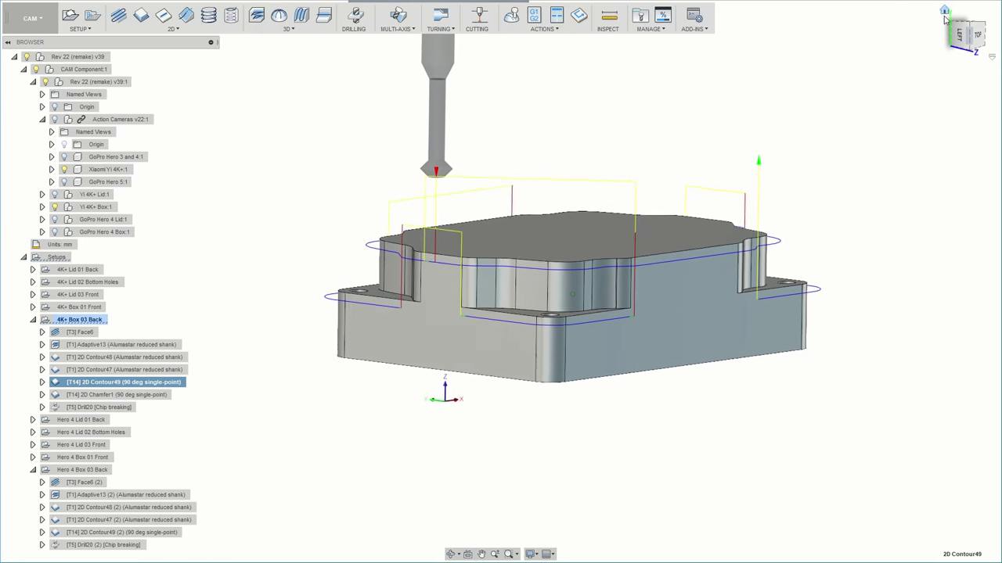
pyautogui.press('Escape')
pyautogui.click(944, 12)
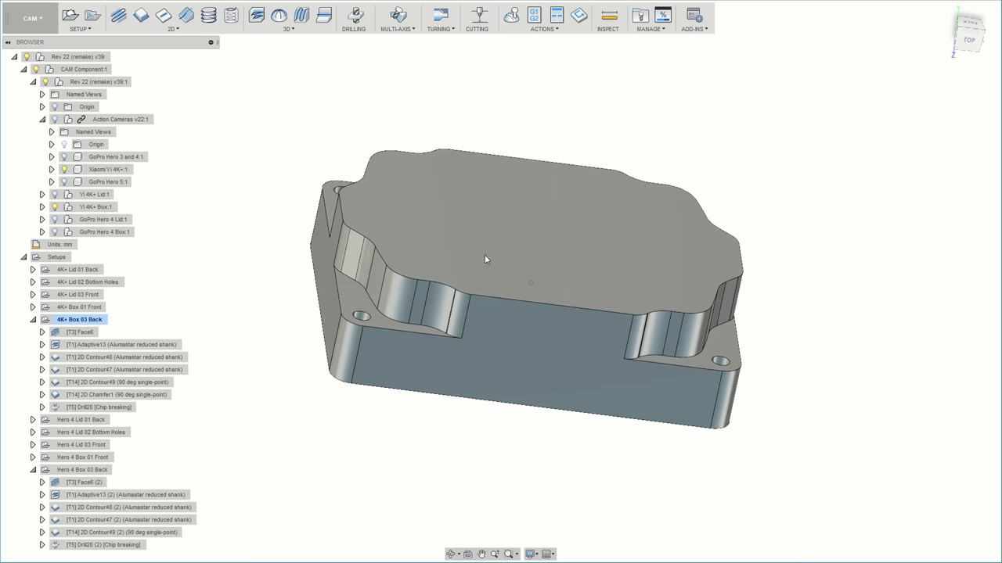
# Step: Check the machining time of the 2D Contour49 operation in the 4K+ Box 03 Back setup
pyautogui.keyDown('shift'); pyautogui.moveTo(447, 256); pyautogui.dragTo(165, 411, button='middle'); pyautogui.keyUp('shift')
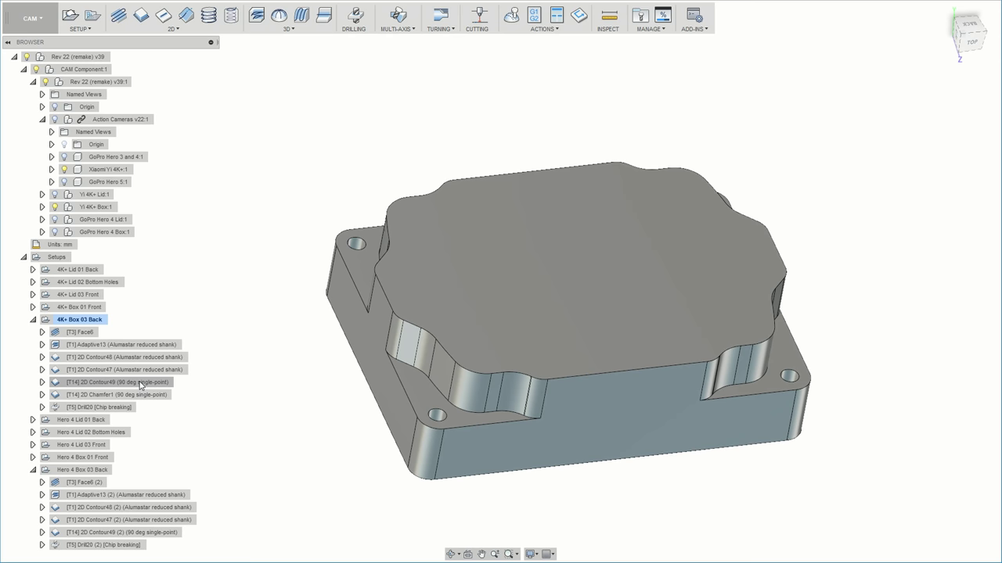
pyautogui.rightClick(140, 385)
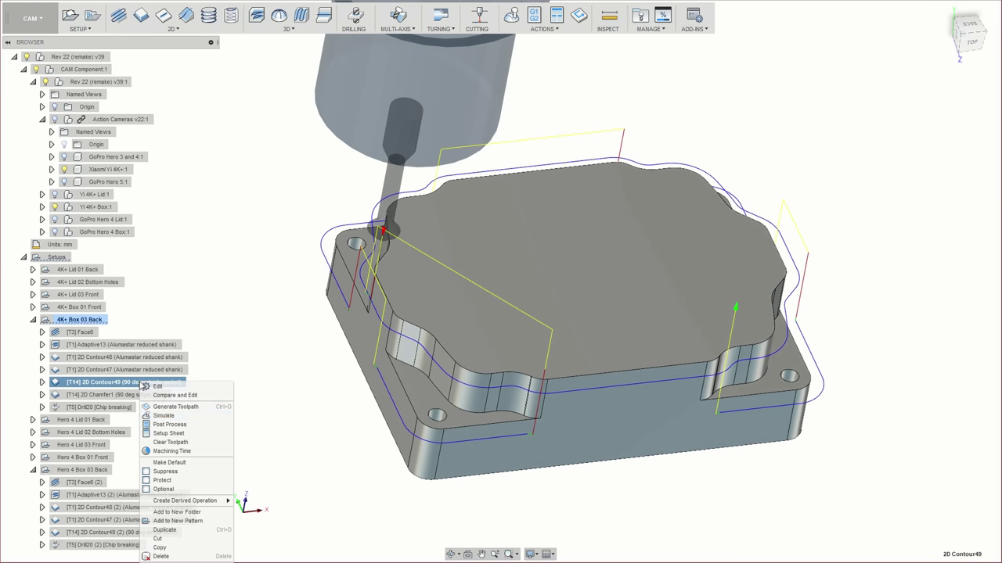
pyautogui.click(172, 451)
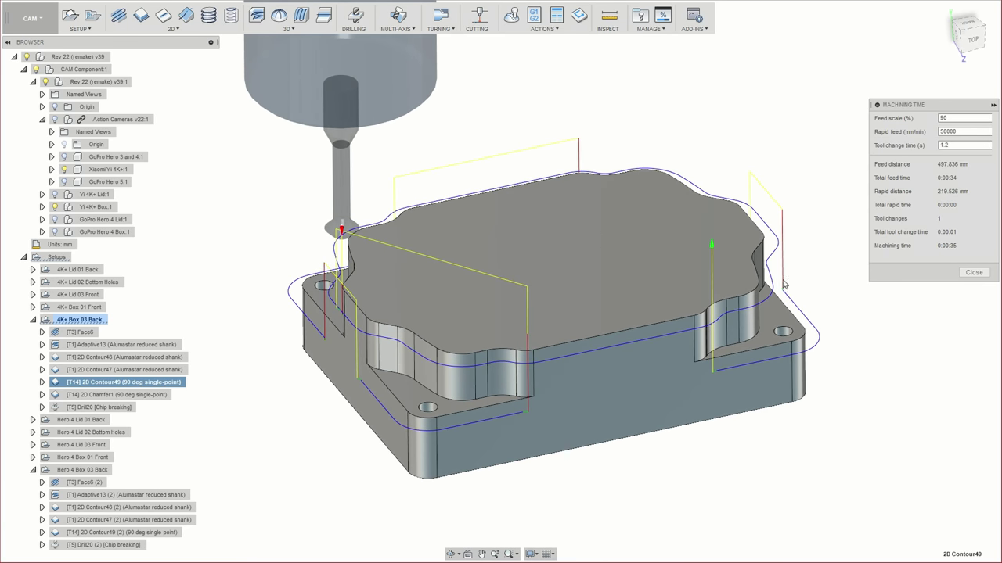
pyautogui.click(972, 273)
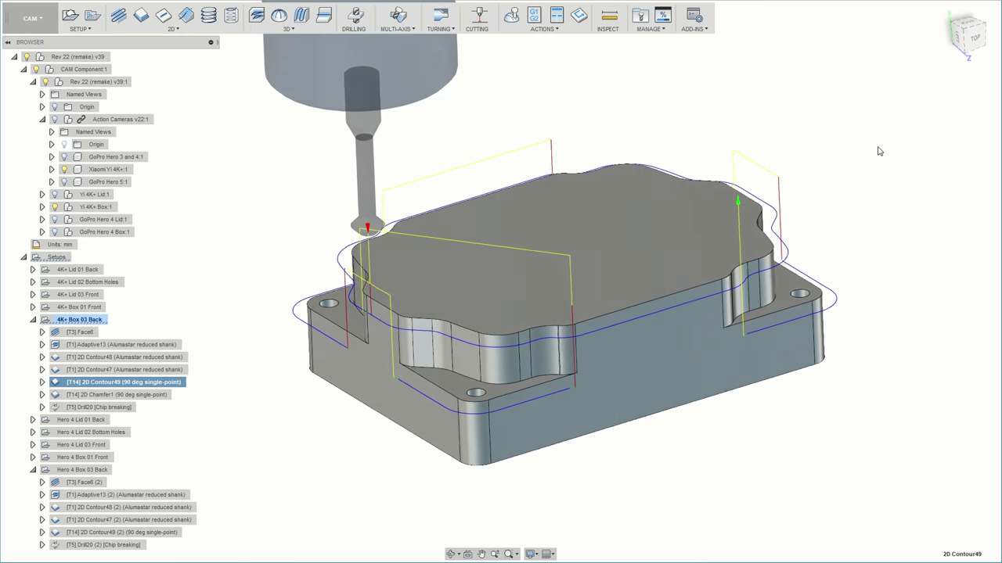
# Step: Simulate the 2D Contour49 operation and look closely at the chamfer tool above the box
pyautogui.click(824, 158)
pyautogui.click(160, 382)
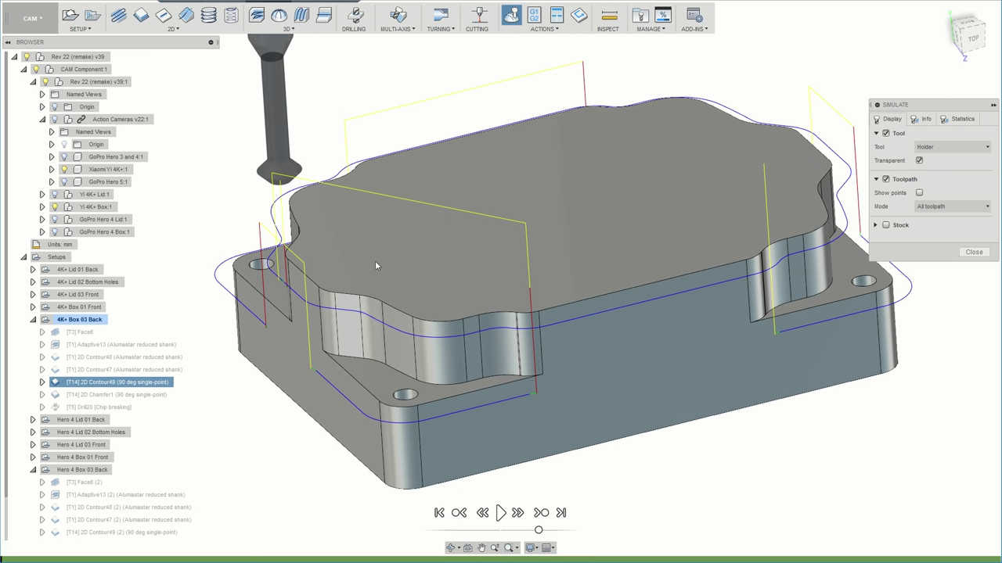
pyautogui.scroll(8, 651, 227)
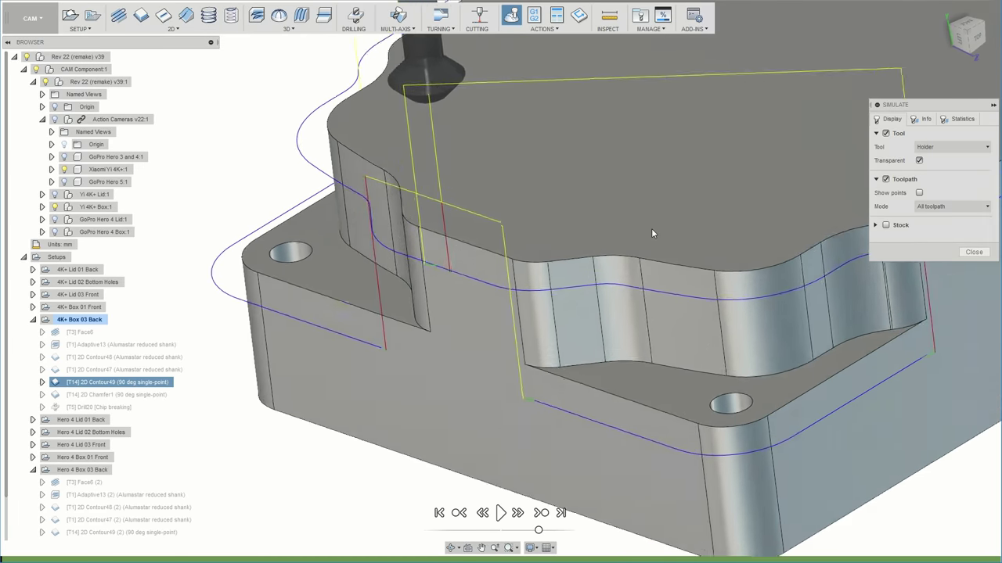
pyautogui.scroll(-10, 651, 228)
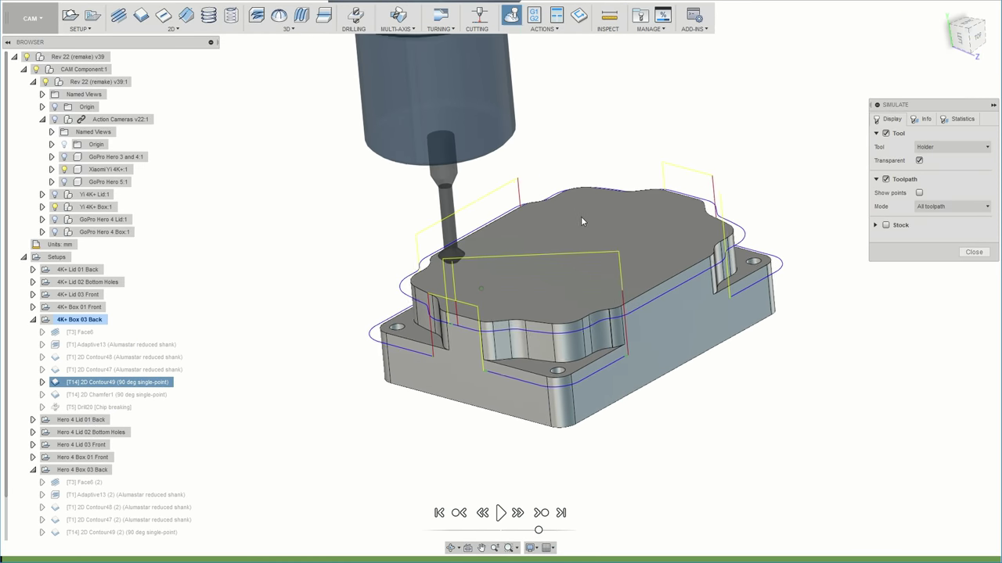
pyautogui.keyDown('shift'); pyautogui.moveTo(580, 217); pyautogui.dragTo(585, 273, button='middle'); pyautogui.keyUp('shift')
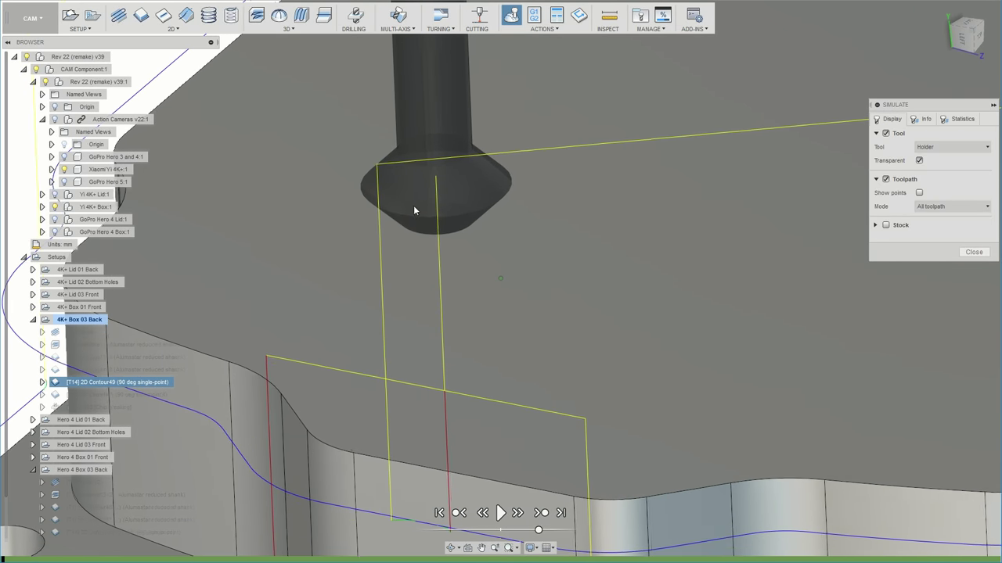
# Step: Show the simulation's position and movement info and examine the feedrate along the upper contour's finishing and lead-out moves
pyautogui.click(931, 119)
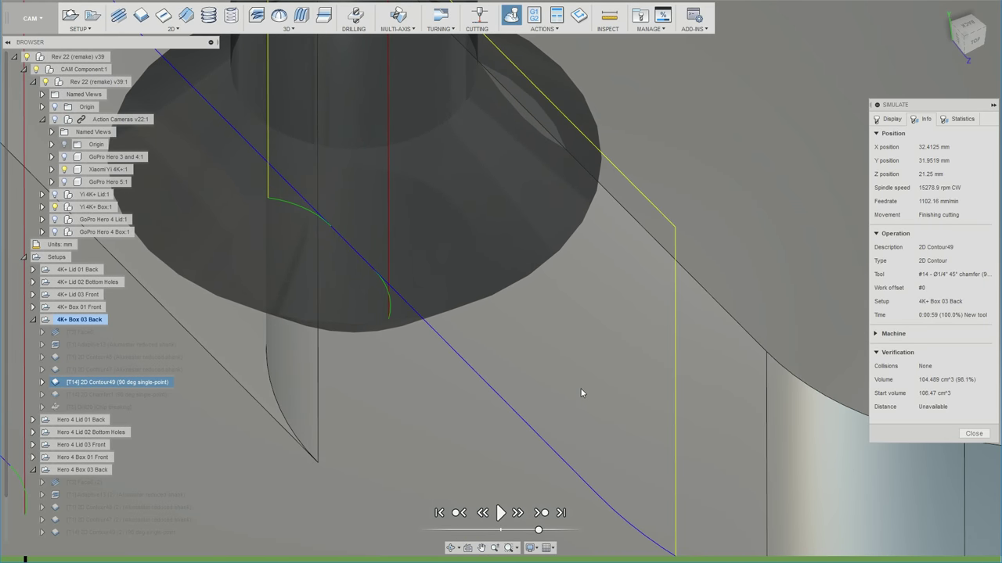
pyautogui.keyDown('shift'); pyautogui.moveTo(729, 380); pyautogui.dragTo(470, 240, button='middle'); pyautogui.keyUp('shift')
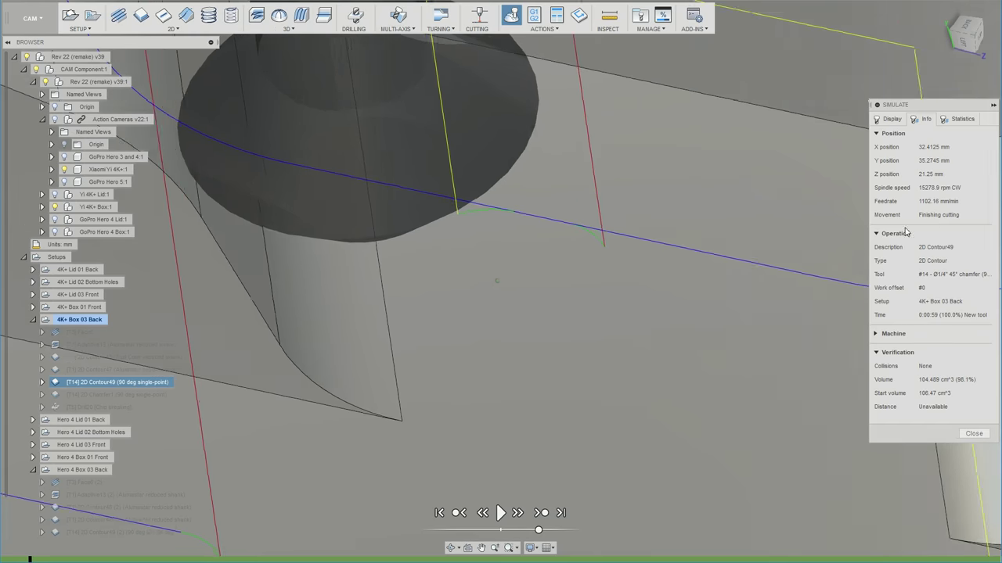
pyautogui.keyDown('shift'); pyautogui.moveTo(533, 326); pyautogui.dragTo(450, 267, button='middle'); pyautogui.keyUp('shift')
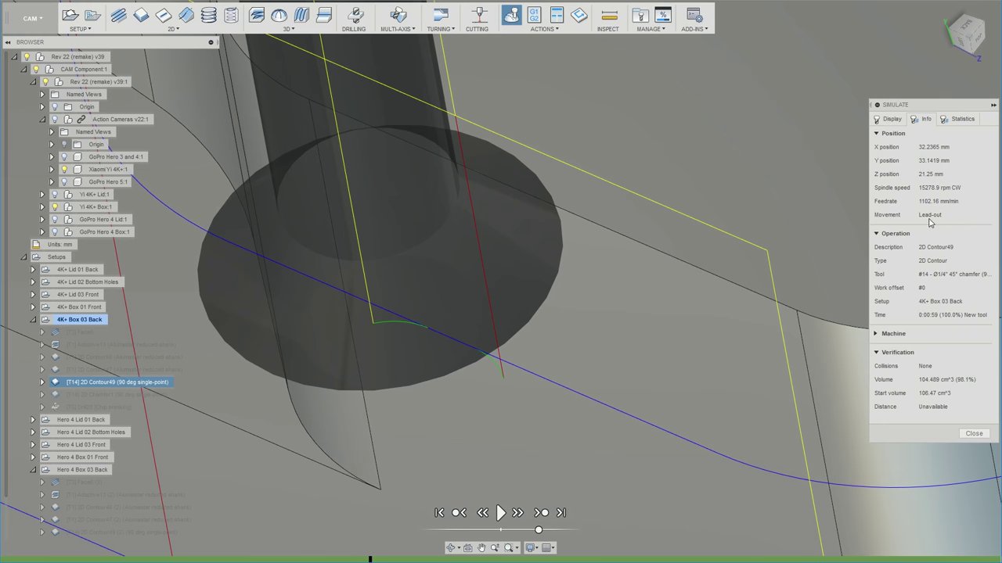
pyautogui.keyDown('shift'); pyautogui.moveTo(523, 260); pyautogui.dragTo(372, 303, button='middle'); pyautogui.keyUp('shift')
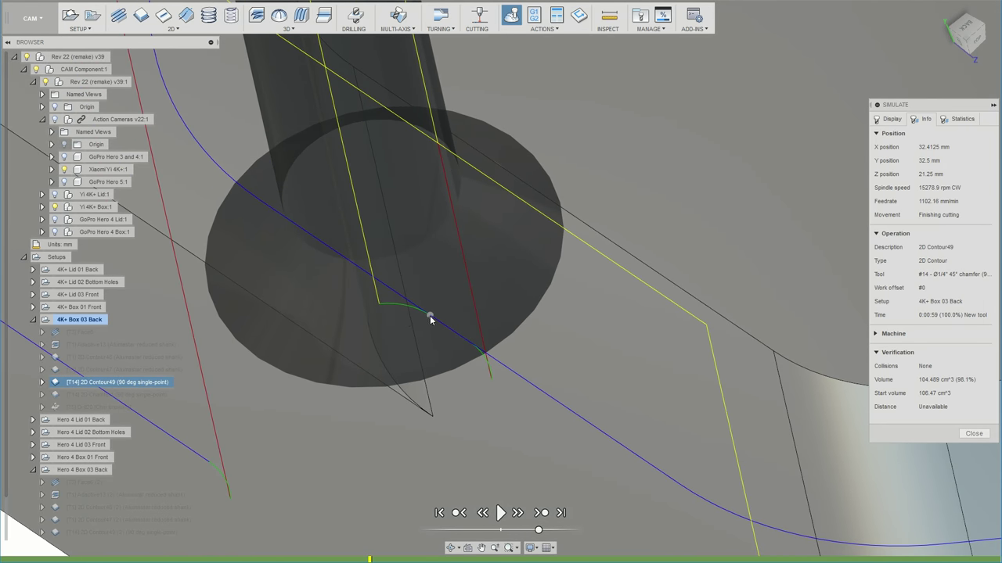
pyautogui.scroll(-10, 429, 316)
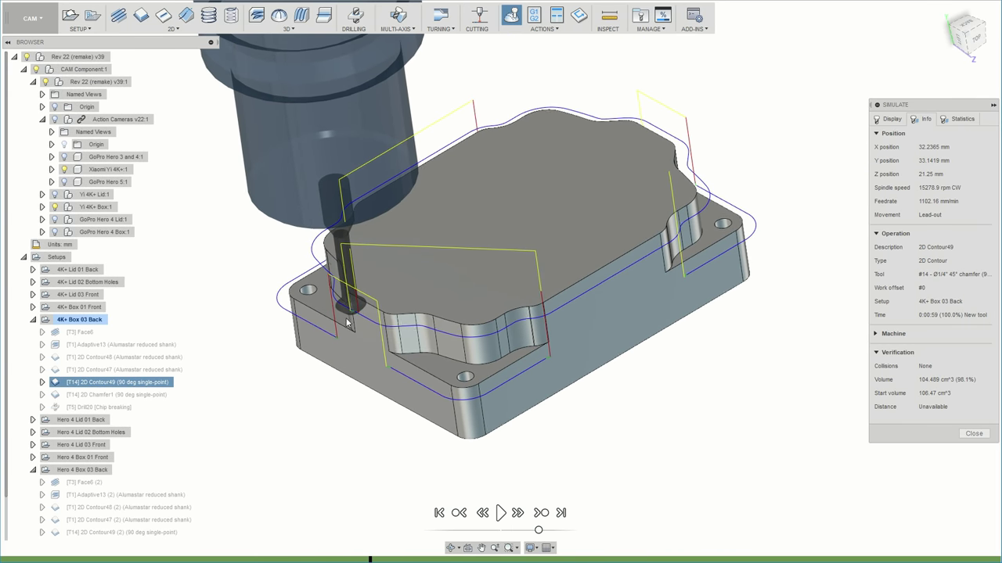
pyautogui.scroll(10, 347, 322)
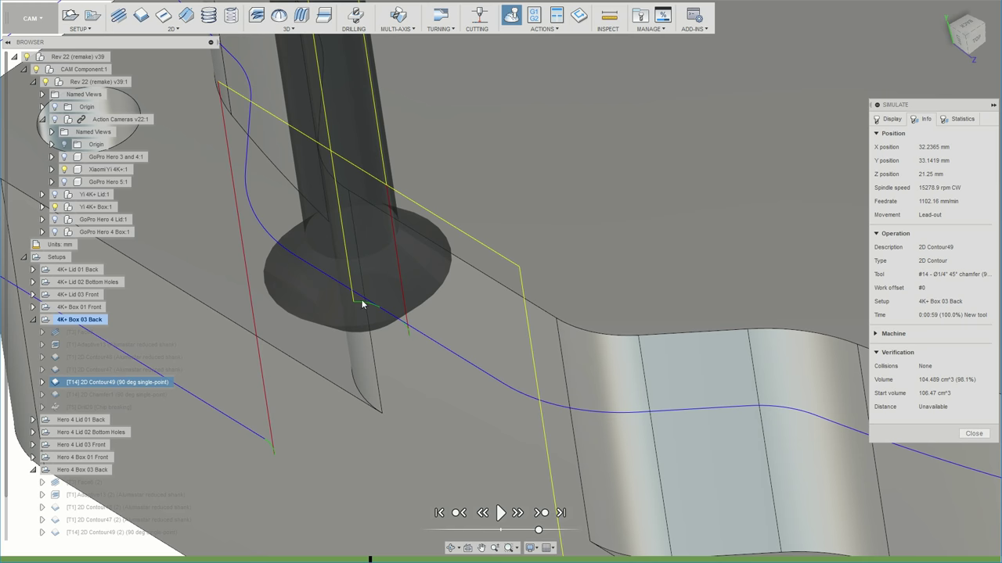
pyautogui.scroll(-5, 368, 306)
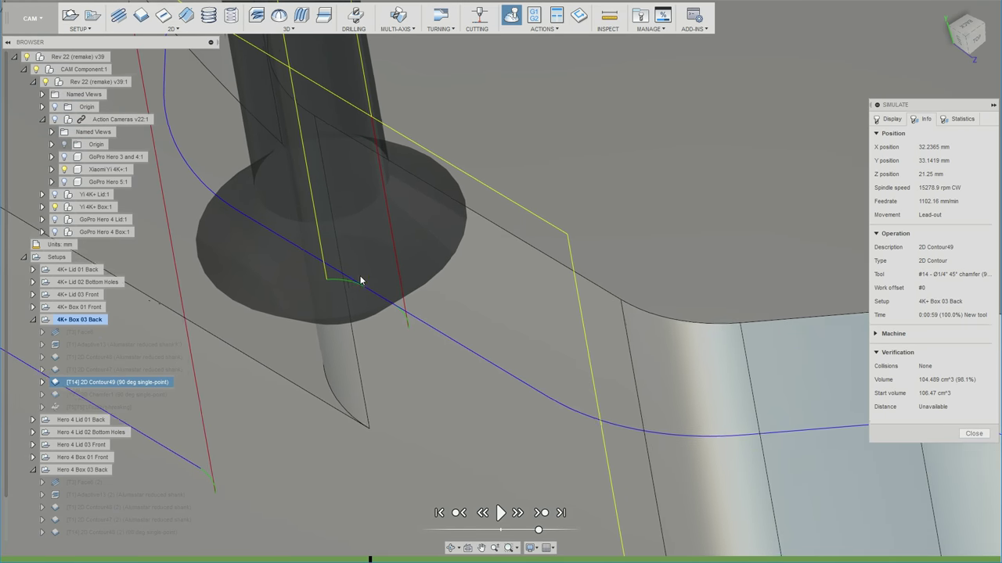
pyautogui.scroll(-3, 476, 288)
pyautogui.scroll(5, 548, 280)
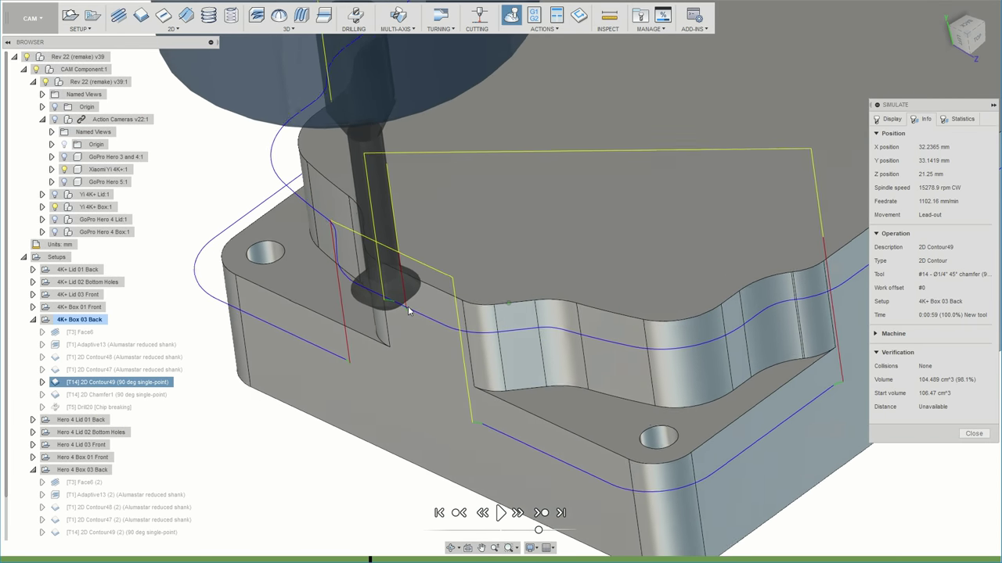
pyautogui.keyDown('shift'); pyautogui.moveTo(389, 246); pyautogui.dragTo(400, 242, button='middle'); pyautogui.keyUp('shift')
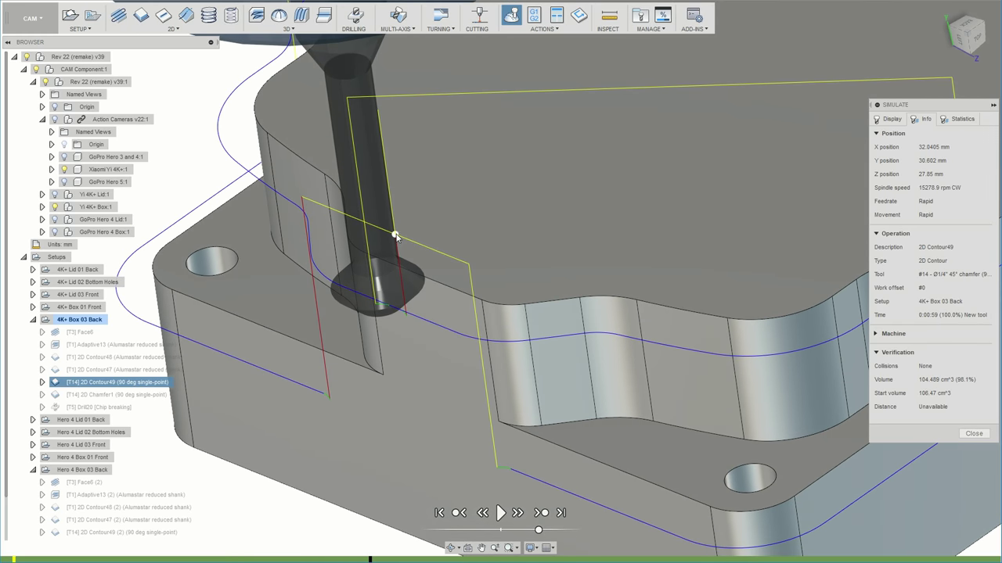
# Step: Examine the upper contour's lead-in and the rapid move to the start of the corner ledge cut
pyautogui.press('Left')
pyautogui.keyDown('shift'); pyautogui.moveTo(623, 309); pyautogui.dragTo(381, 192, button='middle'); pyautogui.keyUp('shift')
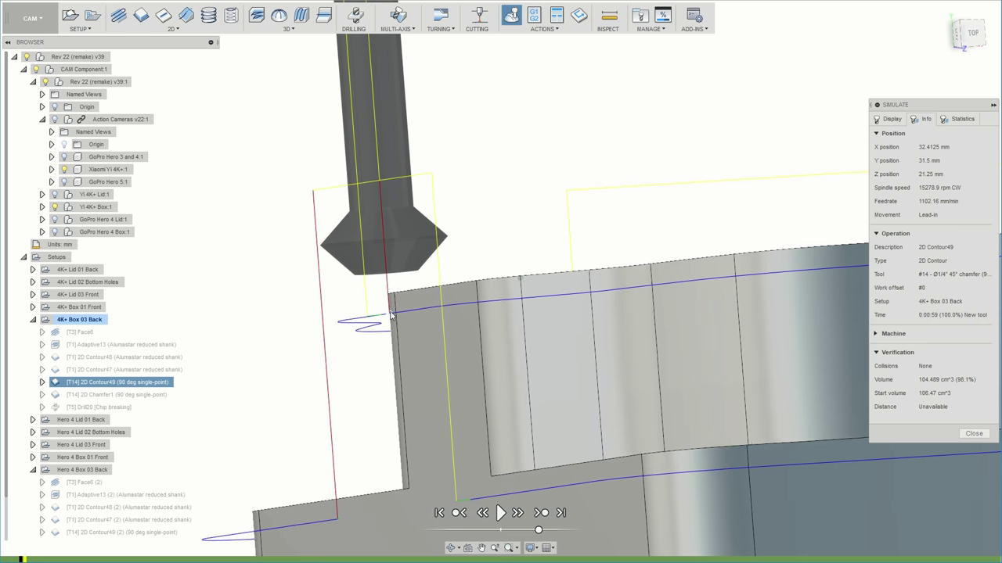
pyautogui.keyDown('shift'); pyautogui.moveTo(391, 315); pyautogui.dragTo(391, 332, button='middle'); pyautogui.keyUp('shift')
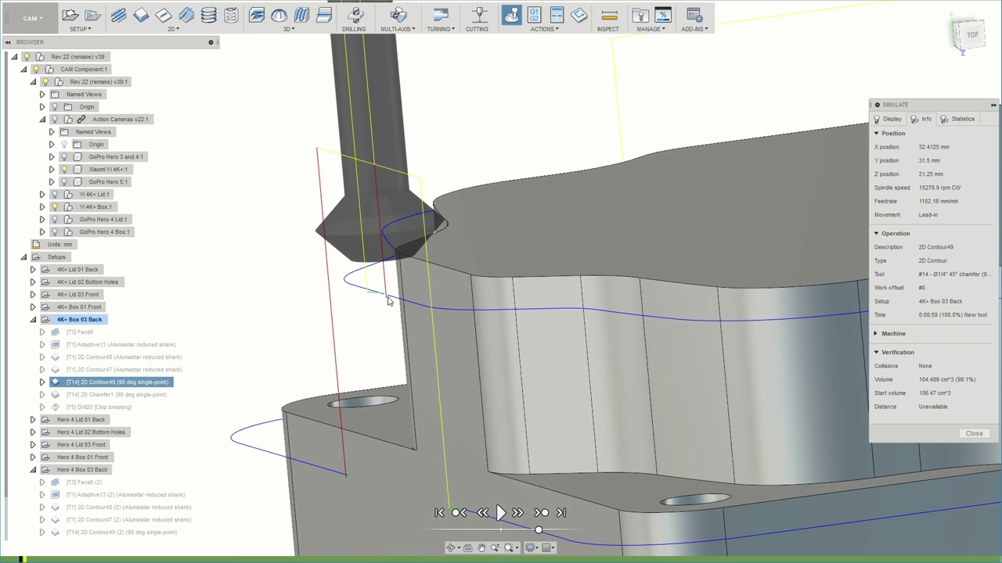
pyautogui.keyDown('shift'); pyautogui.moveTo(384, 167); pyautogui.dragTo(614, 329, button='middle'); pyautogui.keyUp('shift')
pyautogui.scroll(6, 688, 321)
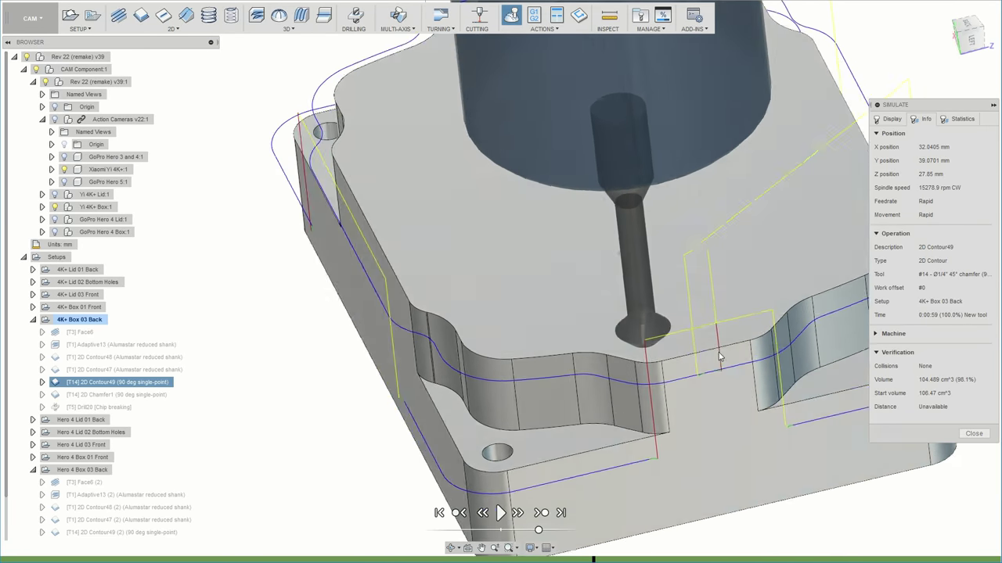
pyautogui.scroll(3, 689, 324)
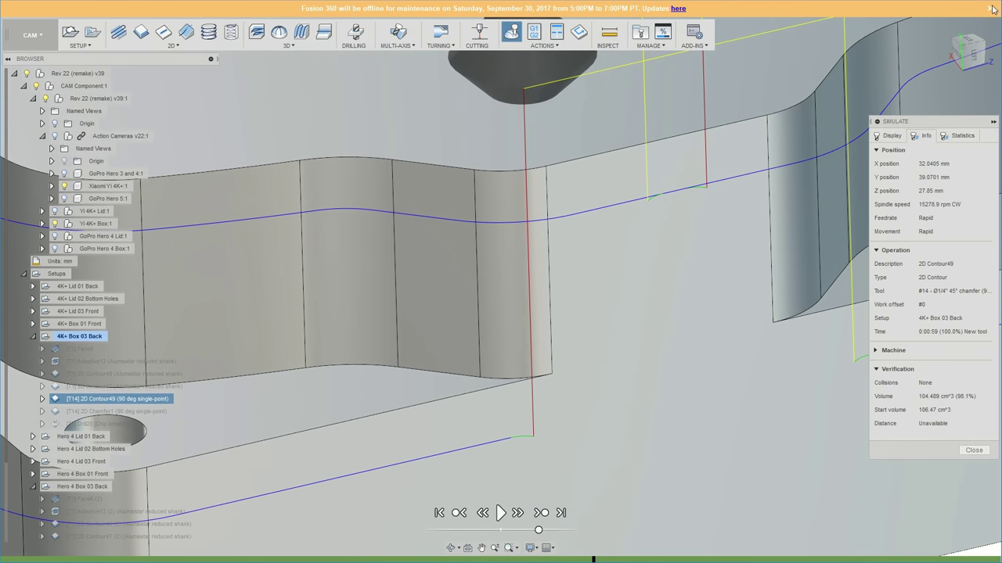
# Step: Dismiss the maintenance notice and advance the simulation into the plunge above the corner ledge
pyautogui.click(990, 9)
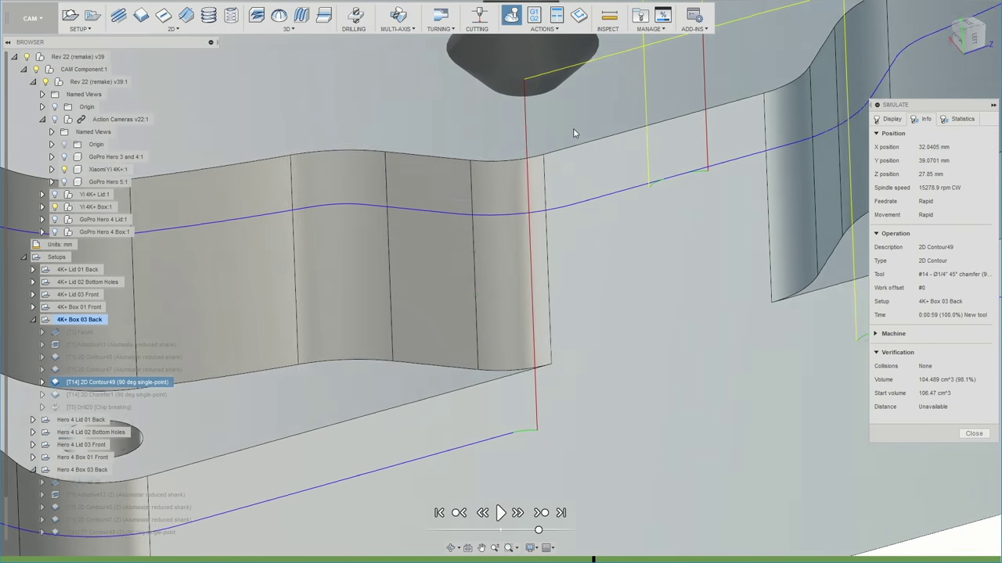
pyautogui.moveTo(573, 133)
pyautogui.keyDown('shift'); pyautogui.mouseDown(button='middle')
pyautogui.moveTo(541, 108)
pyautogui.moveTo(550, 125)
pyautogui.moveTo(554, 108)
pyautogui.moveTo(581, 115)
pyautogui.mouseUp(button='middle'); pyautogui.keyUp('shift')
pyautogui.keyDown('shift'); pyautogui.moveTo(539, 161); pyautogui.dragTo(525, 168, button='middle'); pyautogui.keyUp('shift')
pyautogui.press('space')
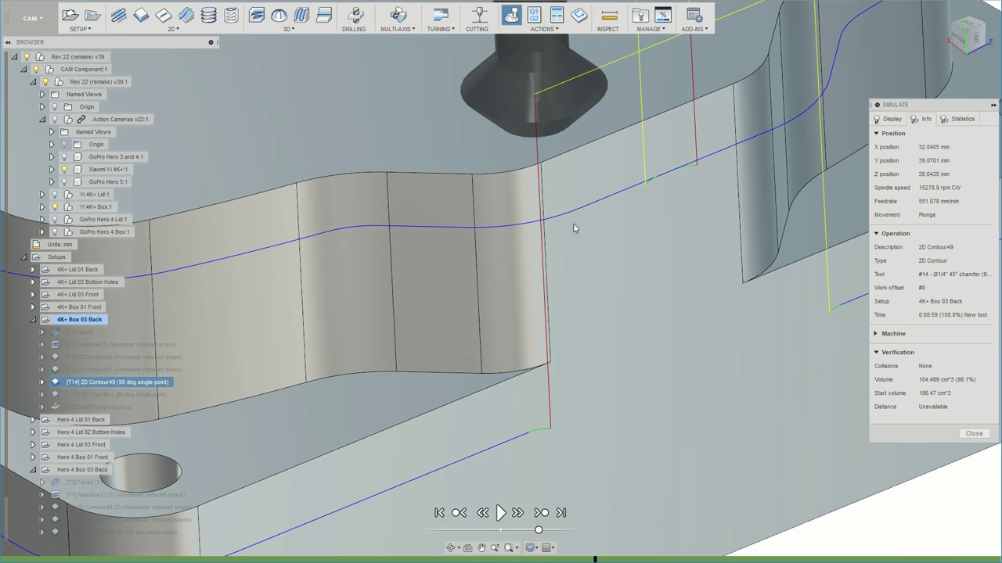
# Step: Examine the plunge's feedrate and its start height relative to the box's top face and the neighbouring linking moves
pyautogui.keyDown('shift'); pyautogui.moveTo(700, 347); pyautogui.dragTo(879, 185, button='middle'); pyautogui.keyUp('shift')
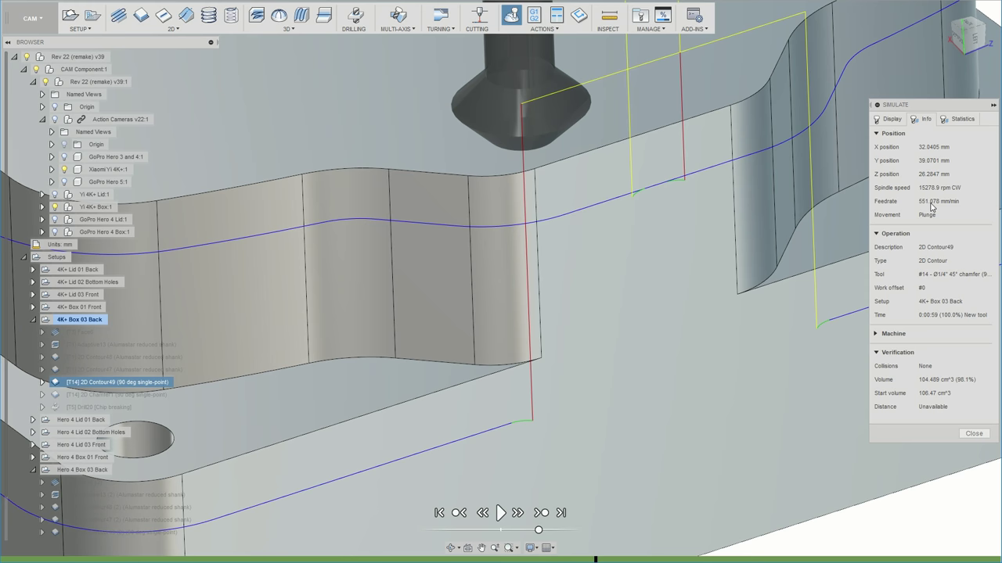
pyautogui.keyDown('shift'); pyautogui.moveTo(931, 205); pyautogui.dragTo(726, 211, button='middle'); pyautogui.keyUp('shift')
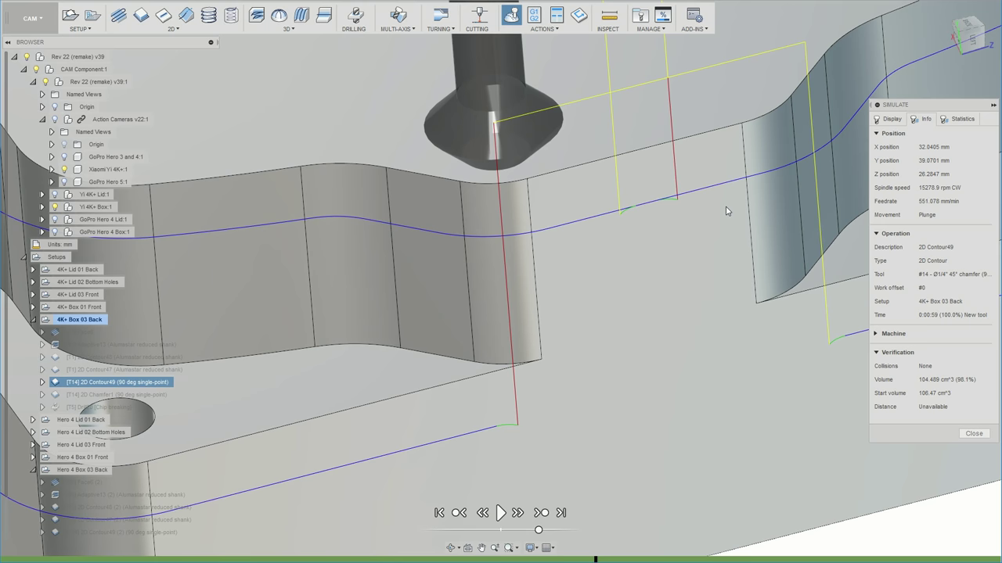
pyautogui.keyDown('shift'); pyautogui.moveTo(727, 211); pyautogui.dragTo(583, 402, button='middle'); pyautogui.keyUp('shift')
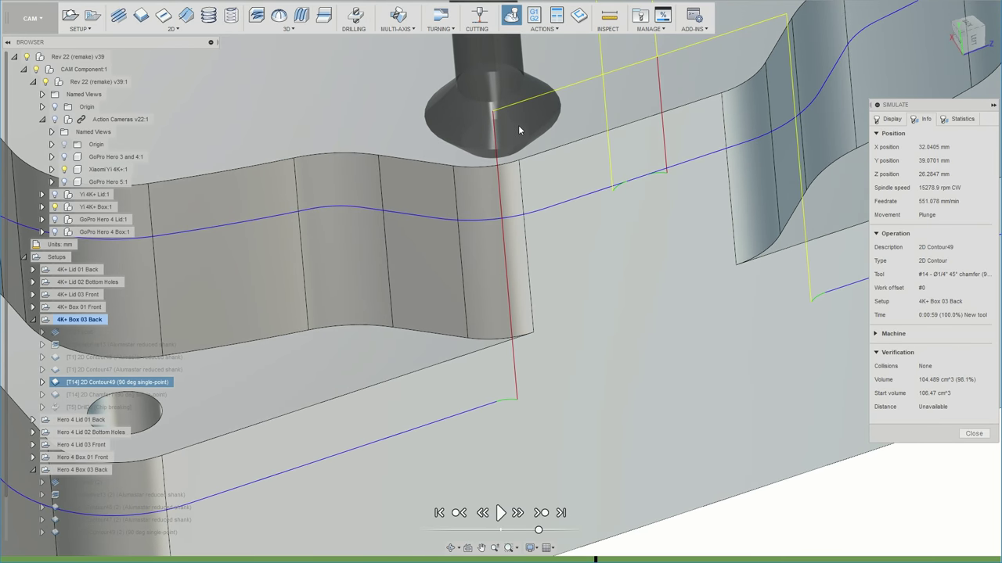
pyautogui.keyDown('shift'); pyautogui.moveTo(518, 128); pyautogui.dragTo(491, 75, button='middle'); pyautogui.keyUp('shift')
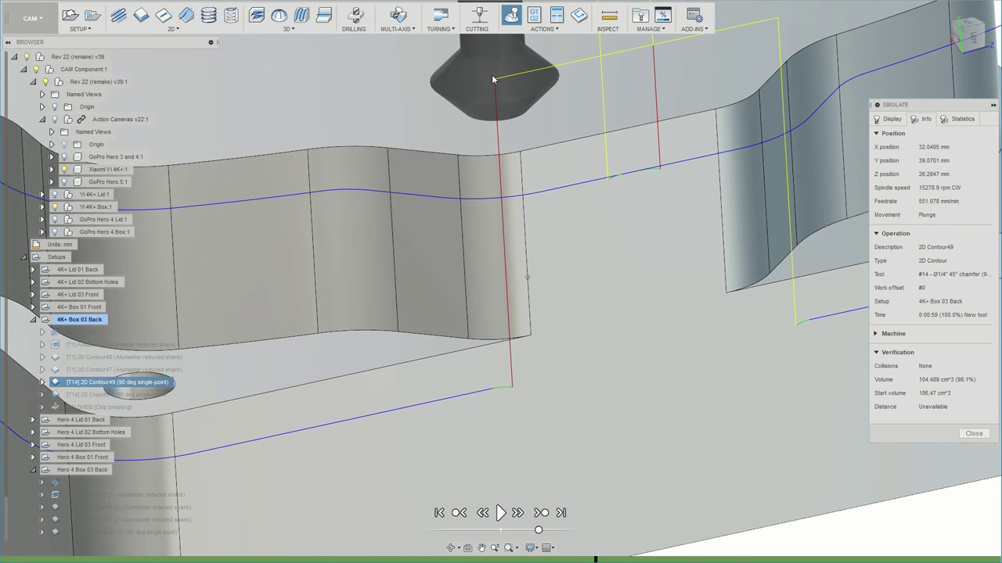
pyautogui.keyDown('shift'); pyautogui.moveTo(503, 155); pyautogui.dragTo(649, 112, button='middle'); pyautogui.keyUp('shift')
pyautogui.scroll(-5, 649, 112)
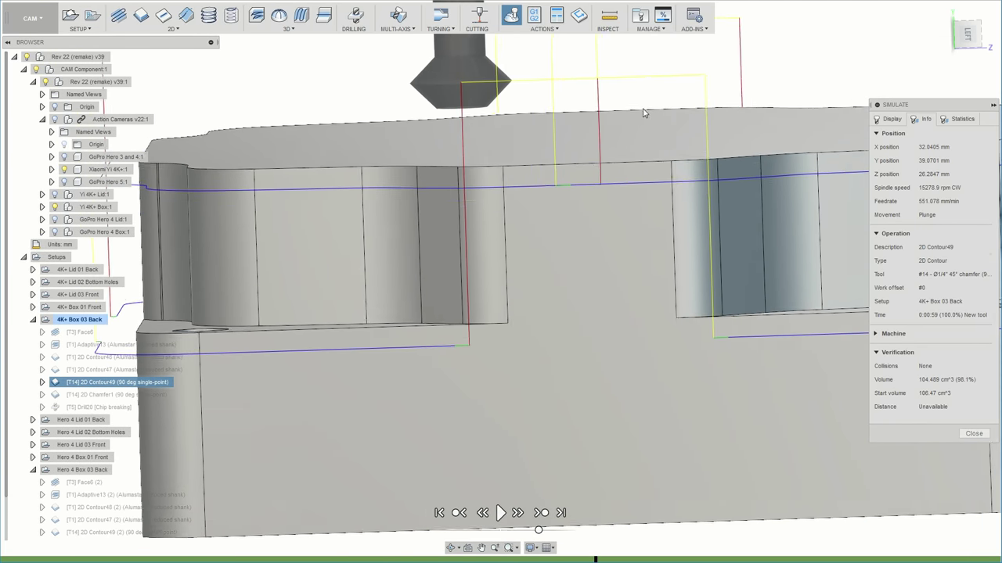
pyautogui.moveTo(491, 121)
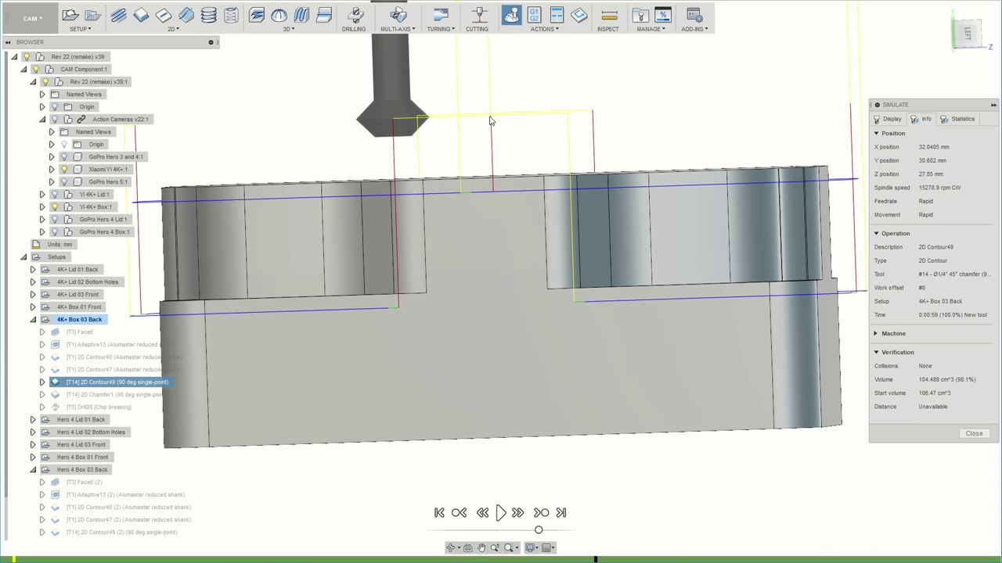
pyautogui.moveTo(522, 184)
pyautogui.keyDown('shift'); pyautogui.moveTo(497, 190); pyautogui.dragTo(496, 191, button='middle'); pyautogui.keyUp('shift')
pyautogui.scroll(3, 496, 191)
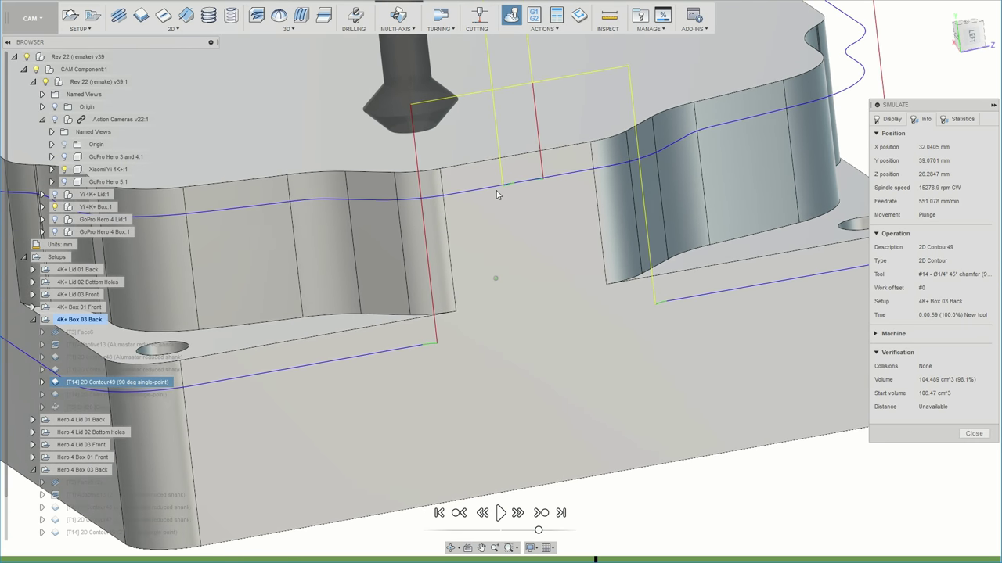
# Step: Examine the plunge path from the rapid height down to the lead-in at the corner ledge and close the simulation
pyautogui.keyDown('shift'); pyautogui.moveTo(496, 195); pyautogui.dragTo(433, 213, button='middle'); pyautogui.keyUp('shift')
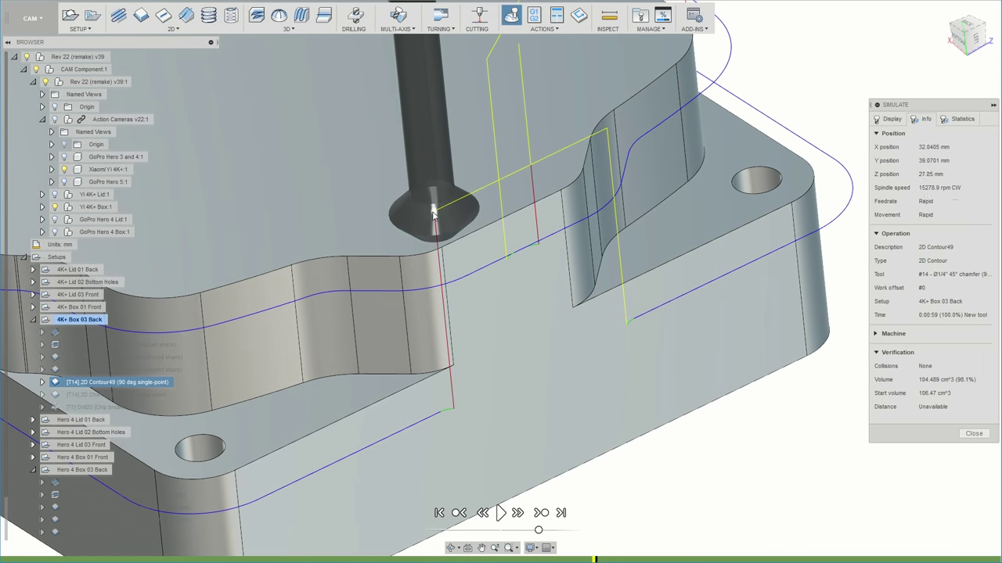
pyautogui.scroll(5, 454, 219)
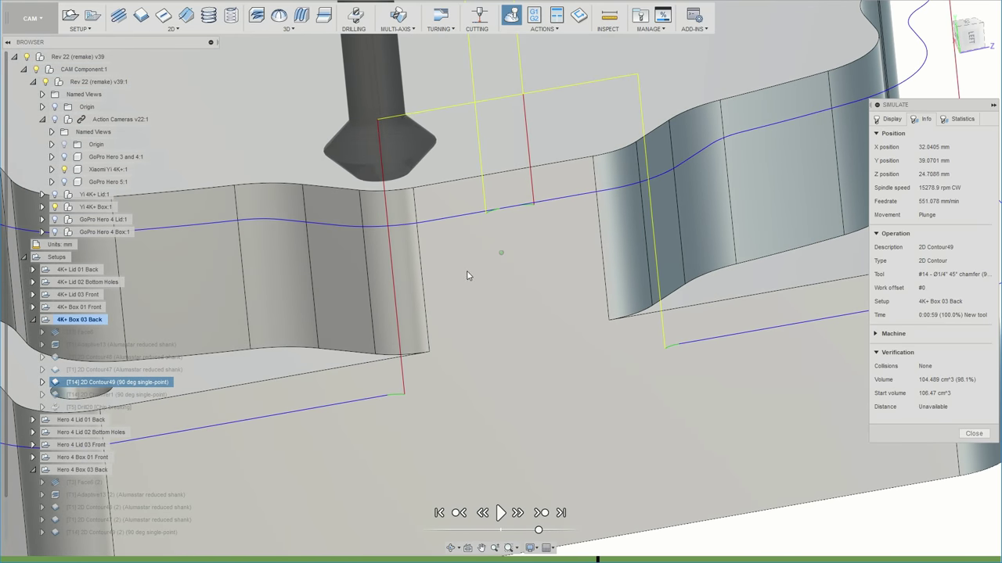
pyautogui.keyDown('shift'); pyautogui.moveTo(468, 276); pyautogui.dragTo(410, 106, button='middle'); pyautogui.keyUp('shift')
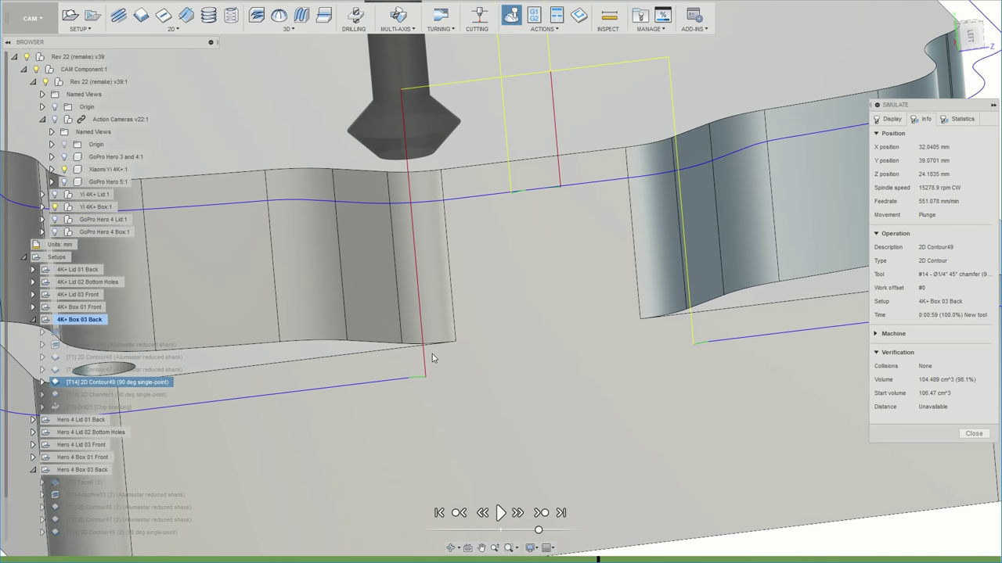
pyautogui.keyDown('shift'); pyautogui.moveTo(432, 353); pyautogui.dragTo(392, 270, button='middle'); pyautogui.keyUp('shift')
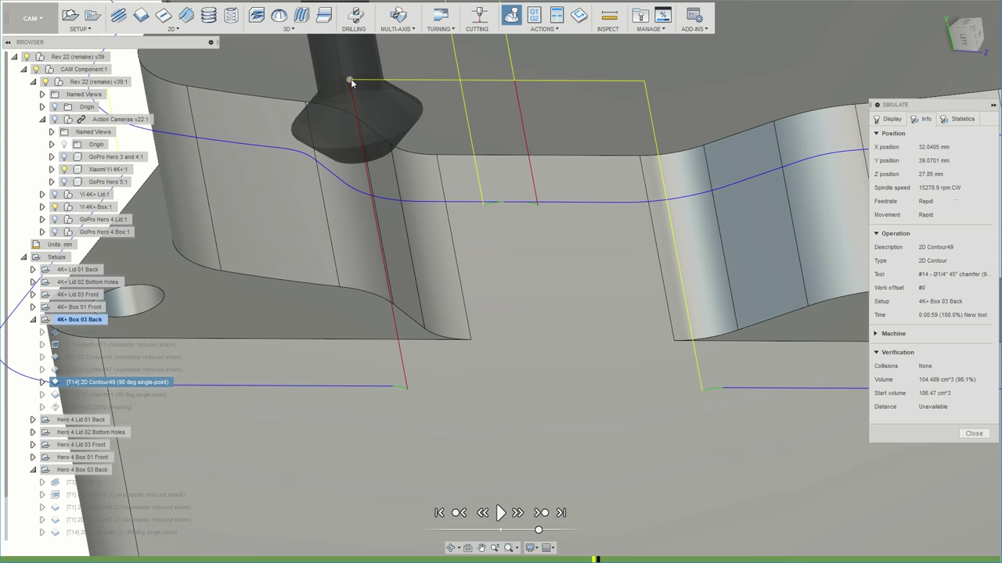
pyautogui.scroll(-5, 398, 383)
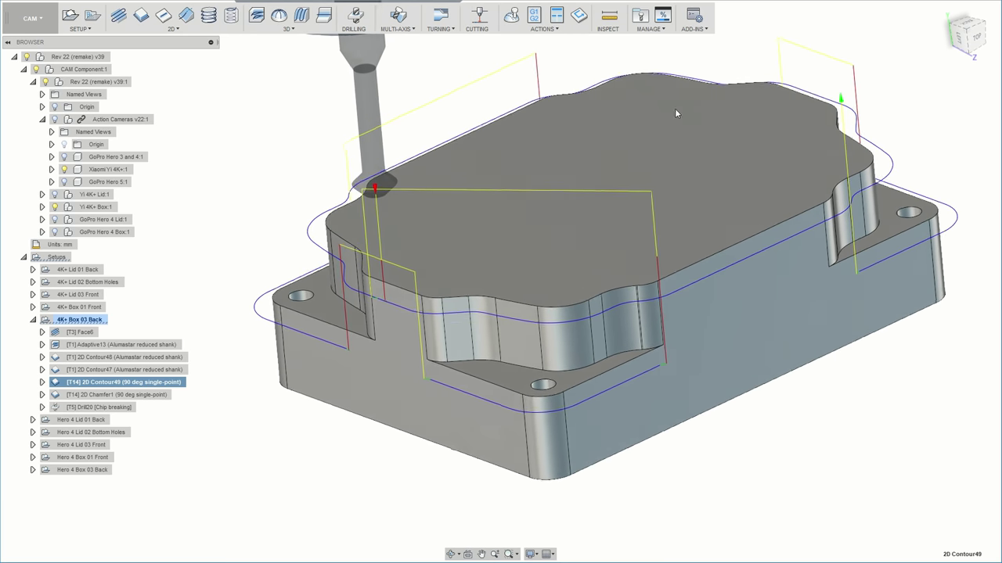
# Step: Edit 2D Contour49 so its feed height is disabled and regenerate the toolpath
pyautogui.rightClick(164, 388)
pyautogui.click(184, 392)
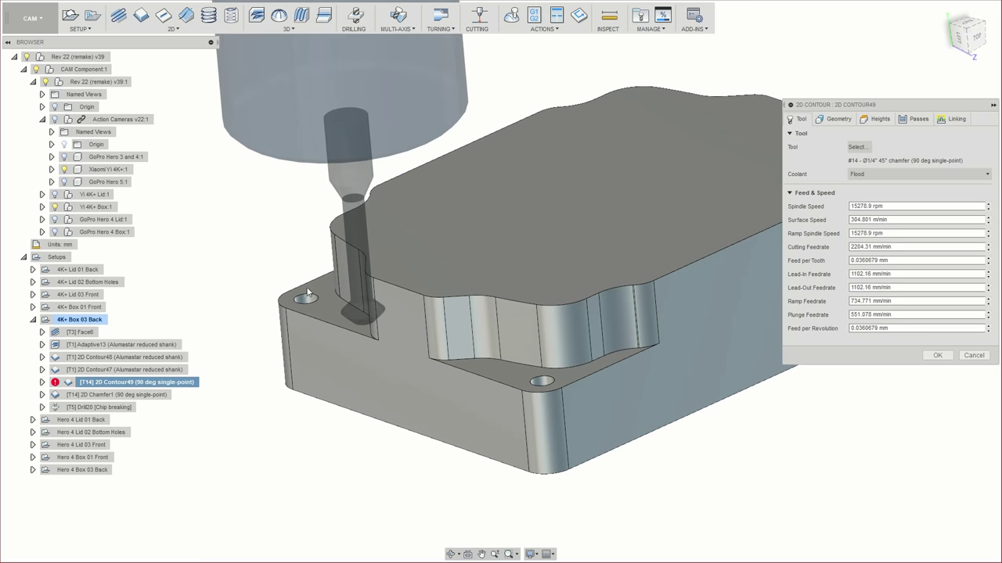
pyautogui.click(879, 119)
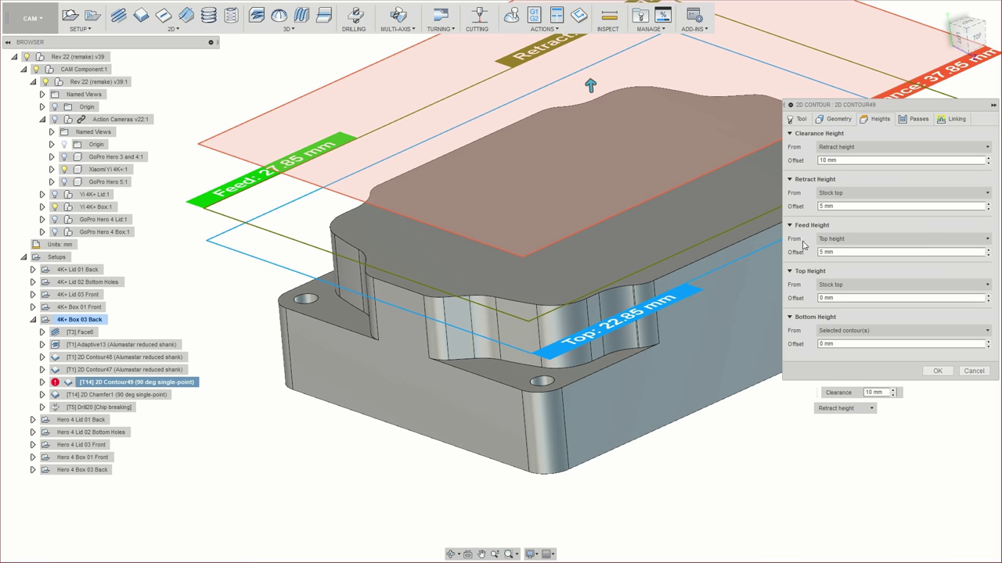
pyautogui.click(845, 240)
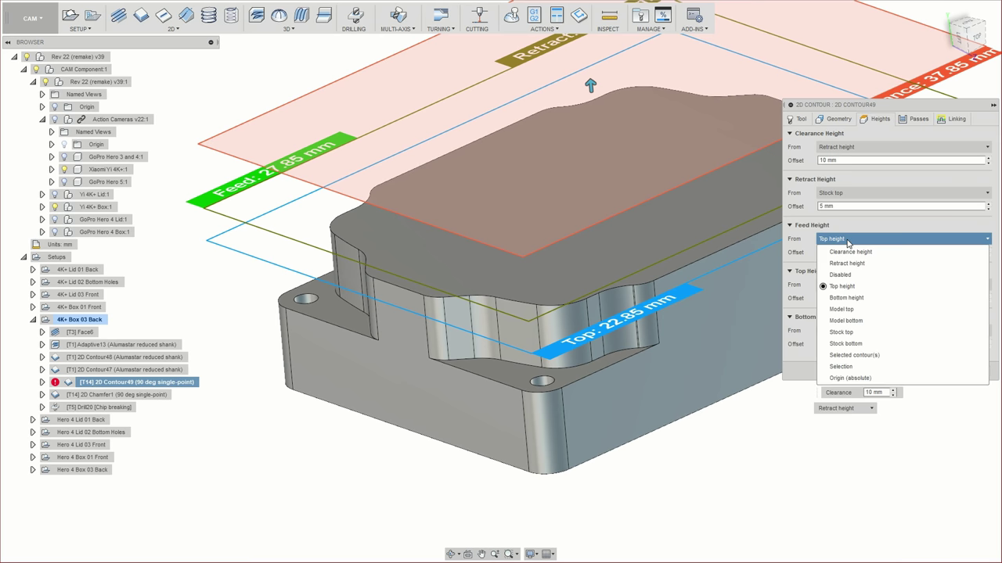
pyautogui.click(862, 275)
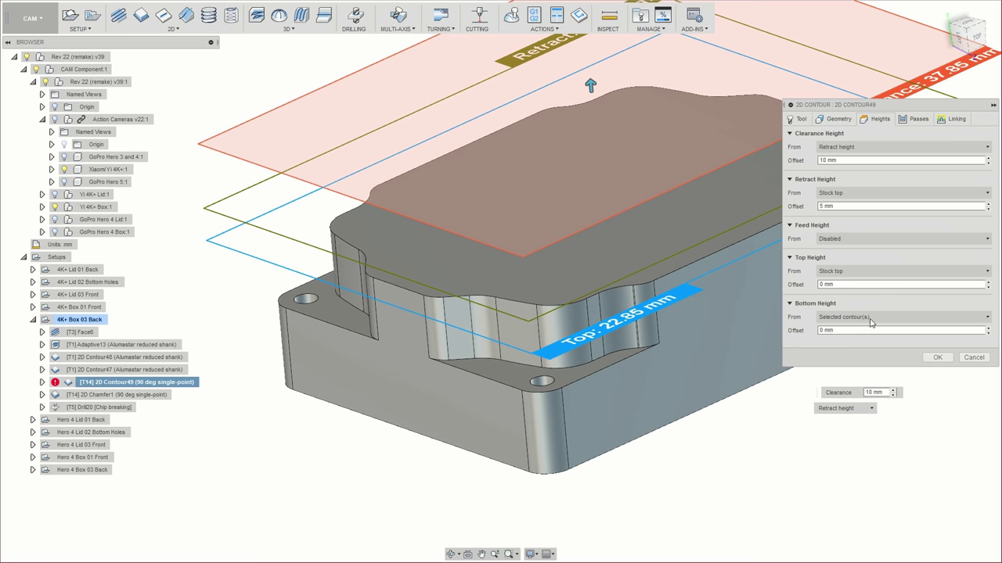
pyautogui.click(948, 359)
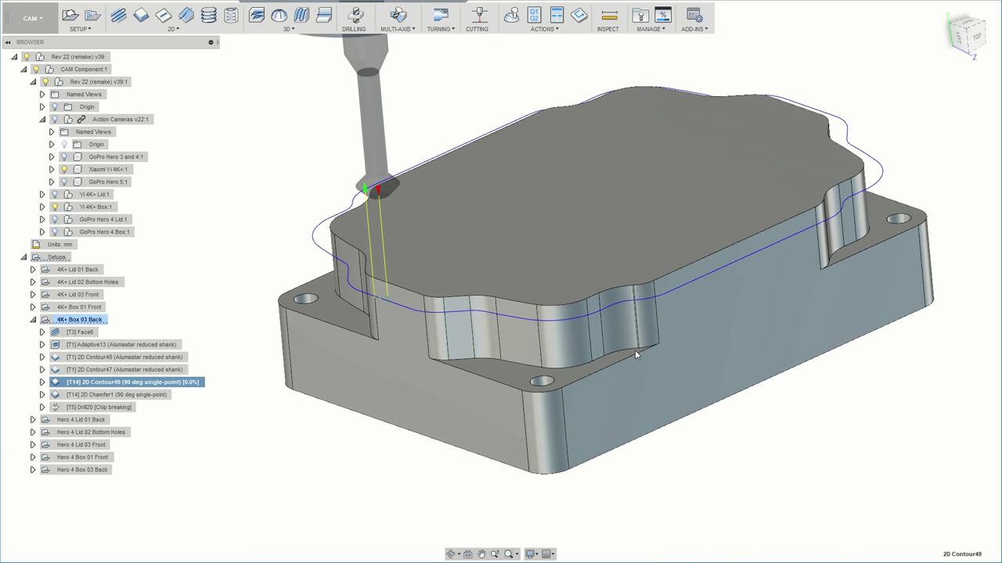
# Step: Examine the regenerated vertical linking moves and the lead-in and lead-out arcs beside the upper contour
pyautogui.keyDown('shift'); pyautogui.moveTo(597, 485); pyautogui.dragTo(353, 92, button='middle'); pyautogui.keyUp('shift')
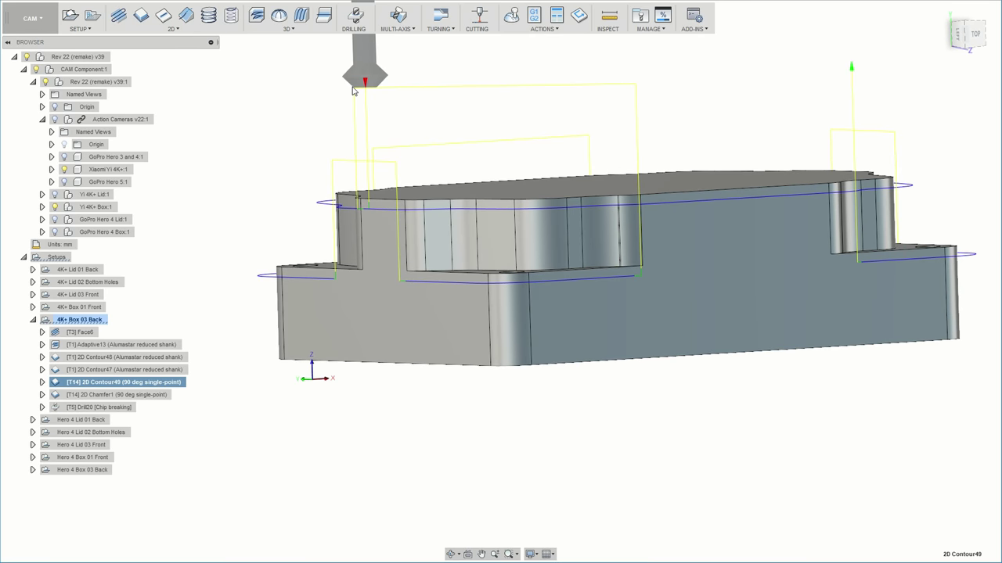
pyautogui.keyDown('shift'); pyautogui.moveTo(334, 227); pyautogui.dragTo(723, 51, button='middle'); pyautogui.keyUp('shift')
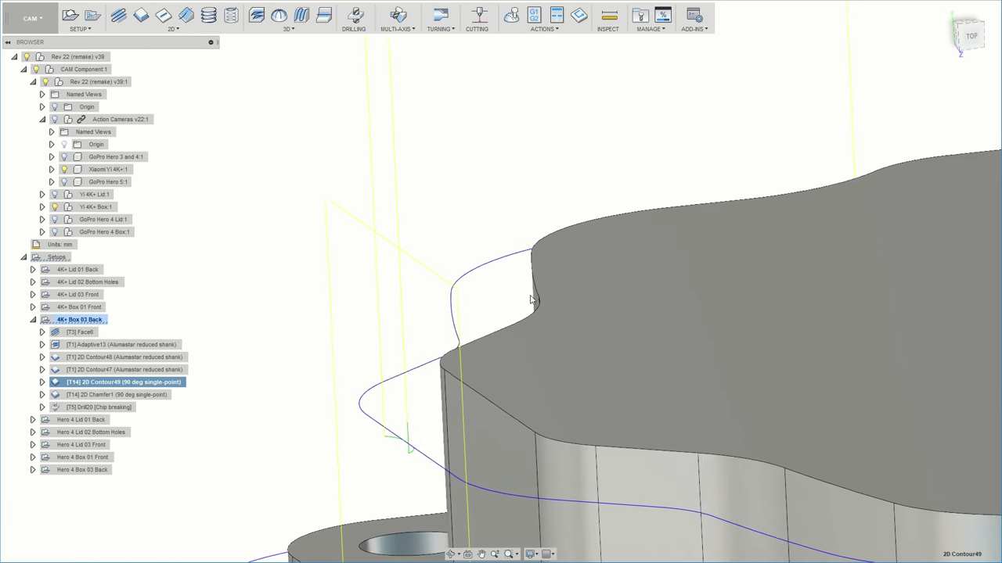
pyautogui.keyDown('shift'); pyautogui.moveTo(531, 300); pyautogui.dragTo(439, 102, button='middle'); pyautogui.keyUp('shift')
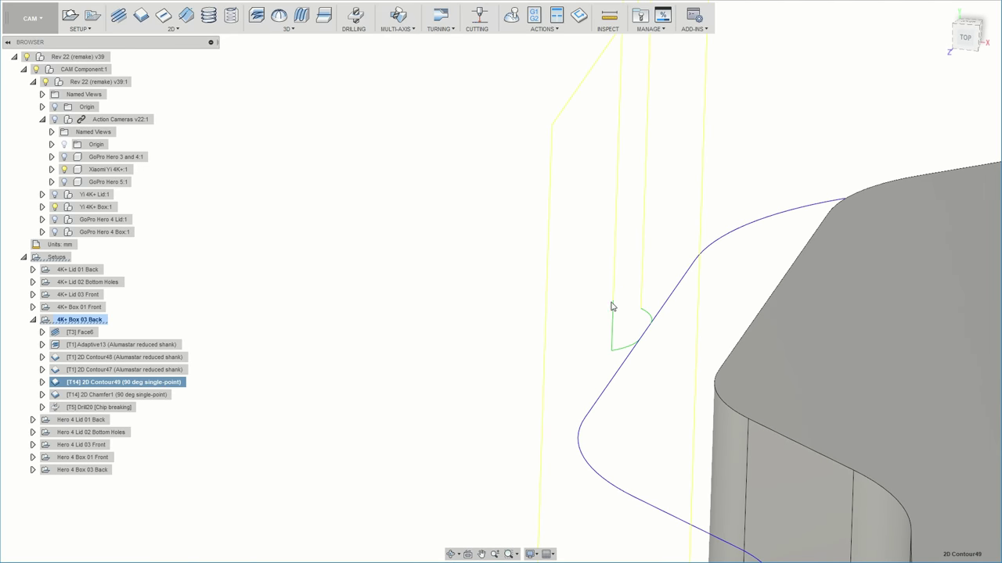
pyautogui.press('F6')
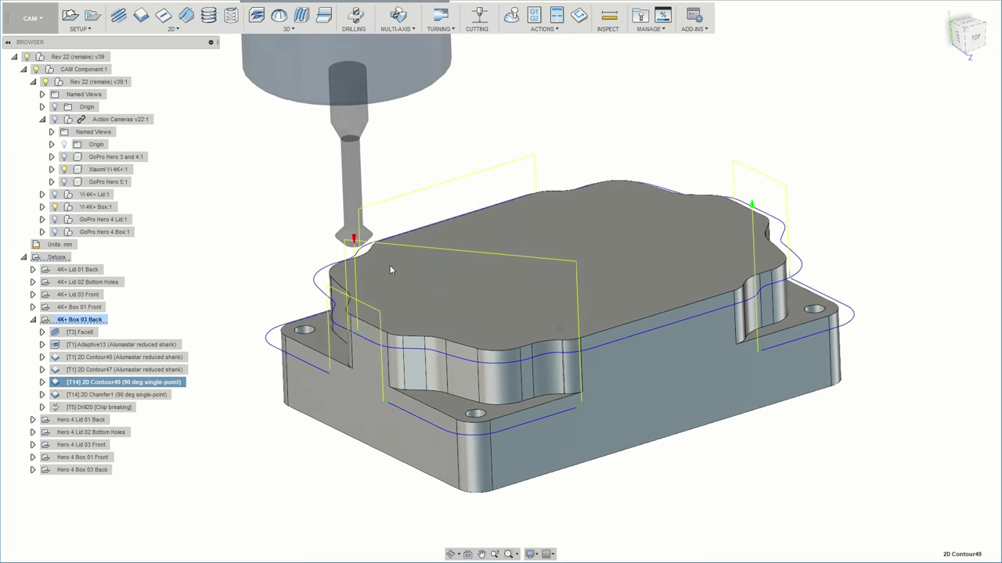
# Step: Check the machining time of the 2D Contour49 operation and close the time report
pyautogui.rightClick(130, 382)
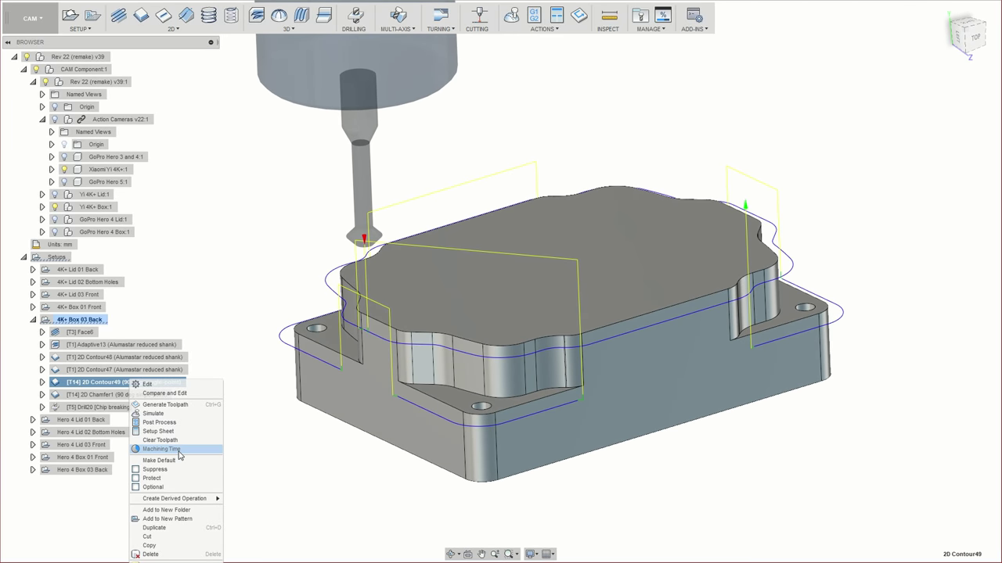
pyautogui.click(161, 449)
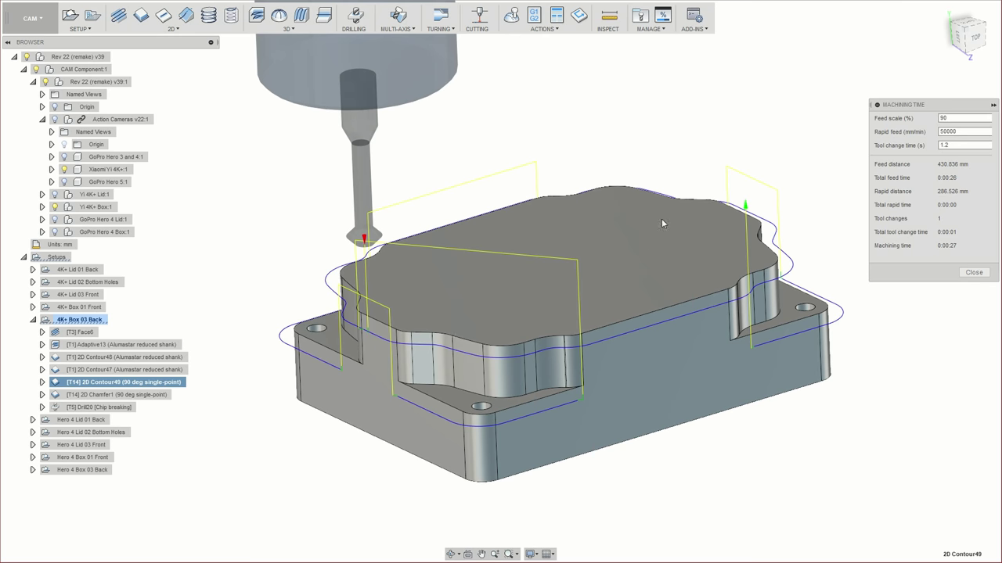
pyautogui.click(973, 273)
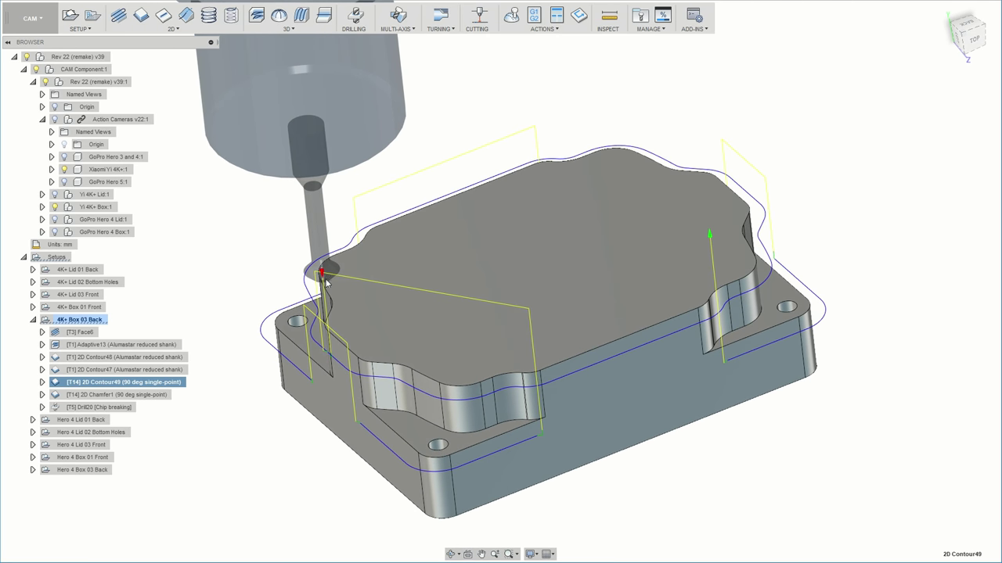
# Step: Examine the 2D Contour49 toolpath around the whole box, including the rapid links between corner ledges and the upper contour's entry
pyautogui.keyDown('shift'); pyautogui.moveTo(327, 381); pyautogui.dragTo(364, 196, button='middle'); pyautogui.keyUp('shift')
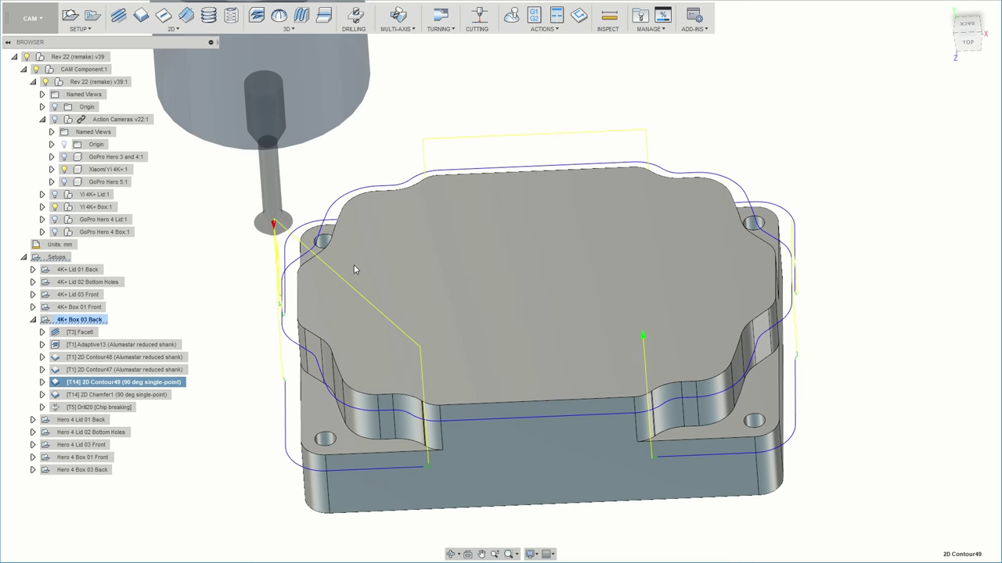
pyautogui.keyDown('shift'); pyautogui.moveTo(354, 265); pyautogui.dragTo(417, 246, button='middle'); pyautogui.keyUp('shift')
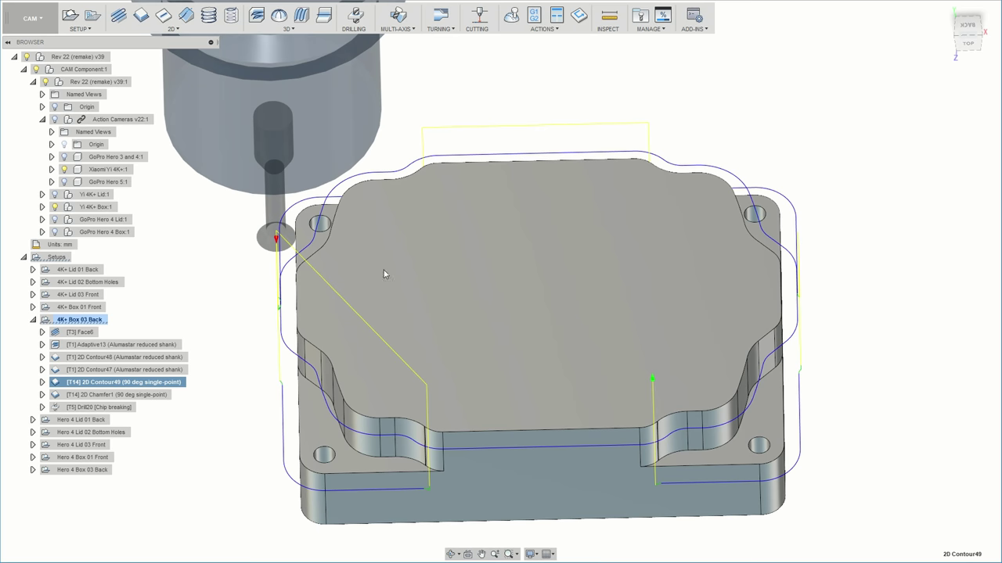
pyautogui.keyDown('shift'); pyautogui.moveTo(415, 207); pyautogui.dragTo(401, 235, button='middle'); pyautogui.keyUp('shift')
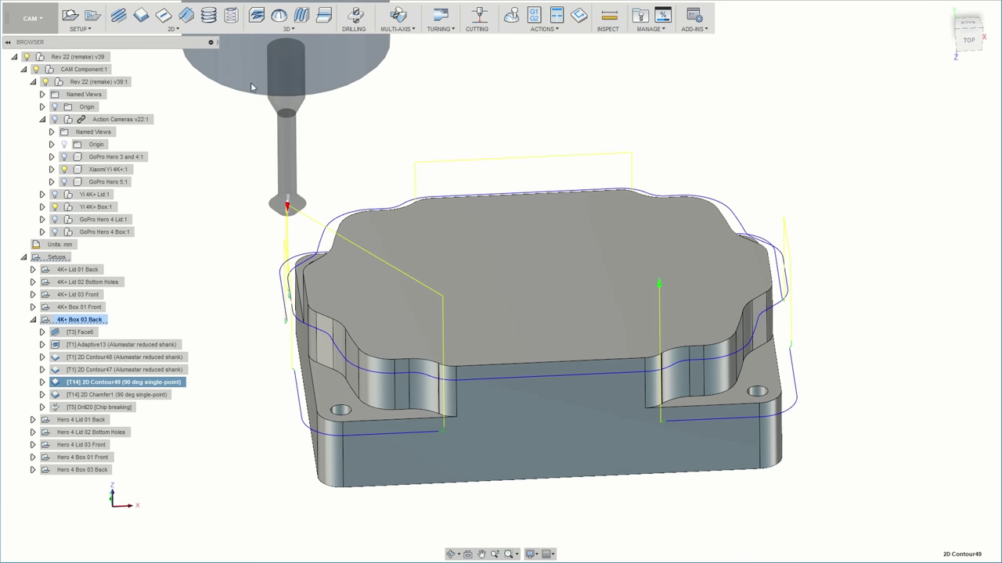
pyautogui.keyDown('shift'); pyautogui.moveTo(422, 210); pyautogui.dragTo(374, 206, button='middle'); pyautogui.keyUp('shift')
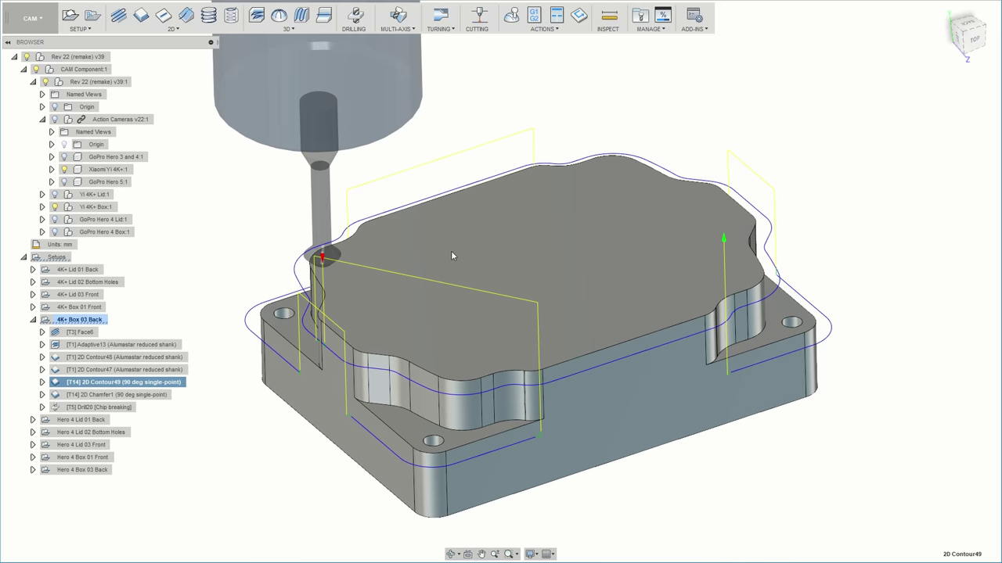
pyautogui.keyDown('shift'); pyautogui.moveTo(451, 252); pyautogui.dragTo(553, 218, button='middle'); pyautogui.keyUp('shift')
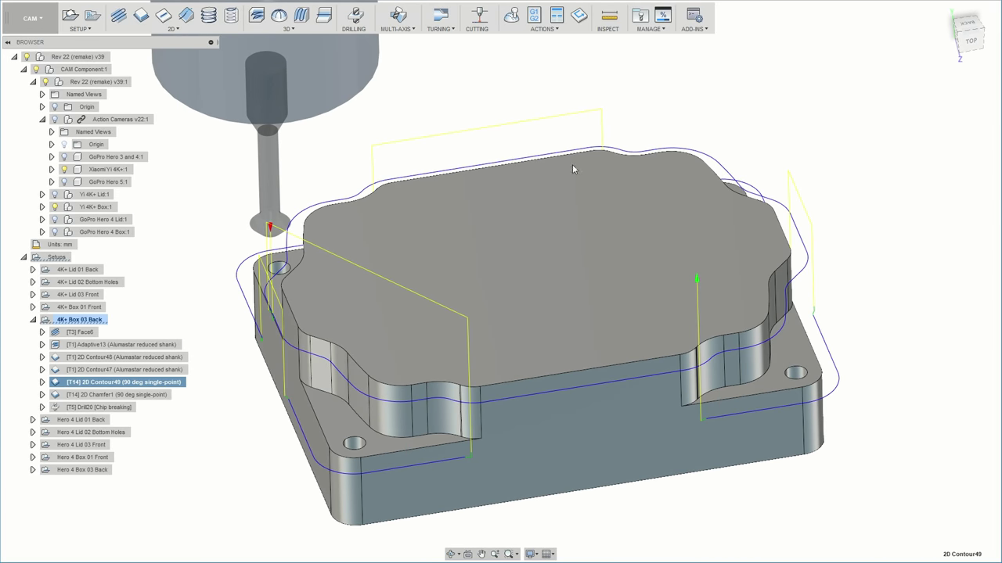
pyautogui.keyDown('shift'); pyautogui.moveTo(572, 169); pyautogui.dragTo(620, 232, button='middle'); pyautogui.keyUp('shift')
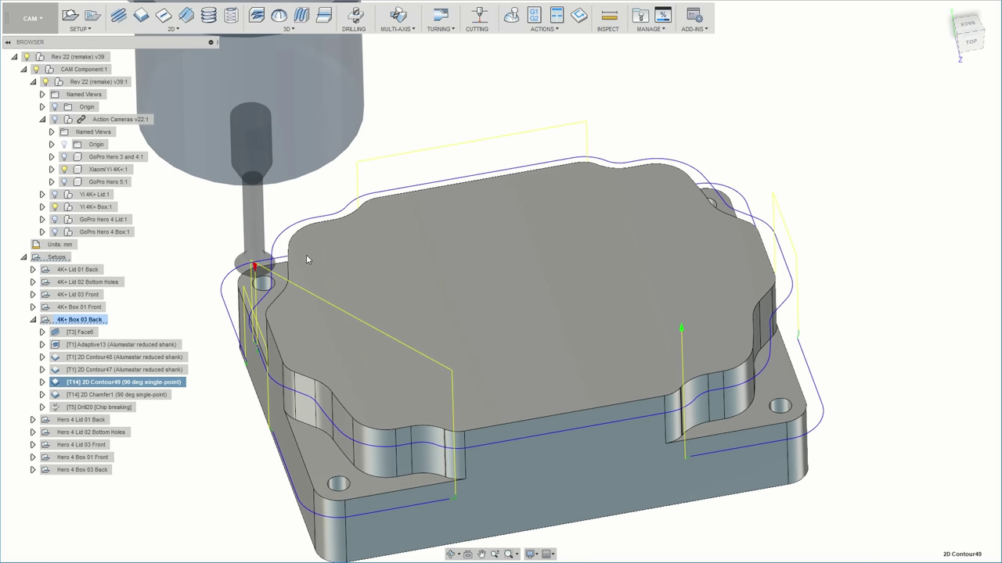
pyautogui.keyDown('shift'); pyautogui.moveTo(306, 254); pyautogui.dragTo(635, 213, button='middle'); pyautogui.keyUp('shift')
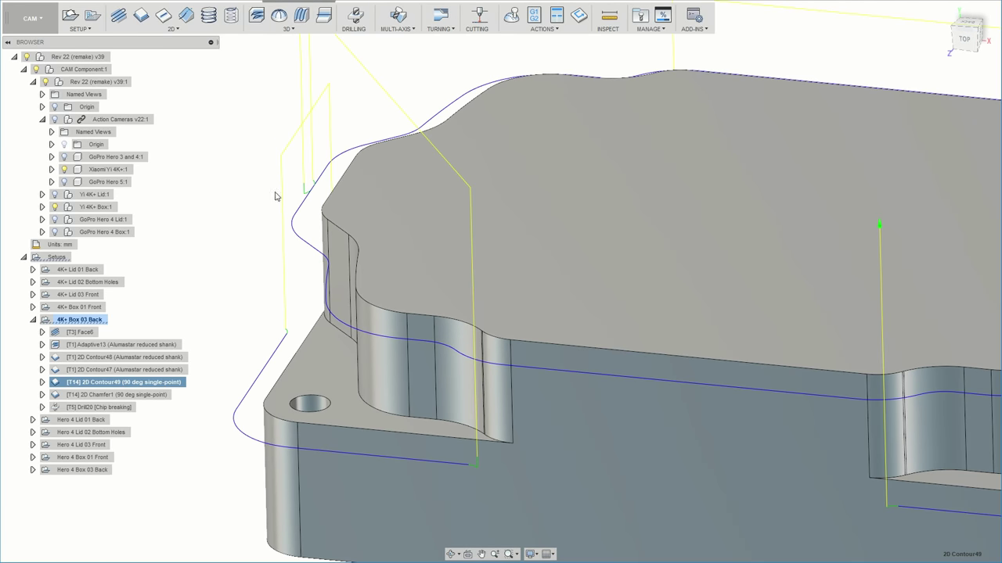
pyautogui.scroll(-4, 307, 202)
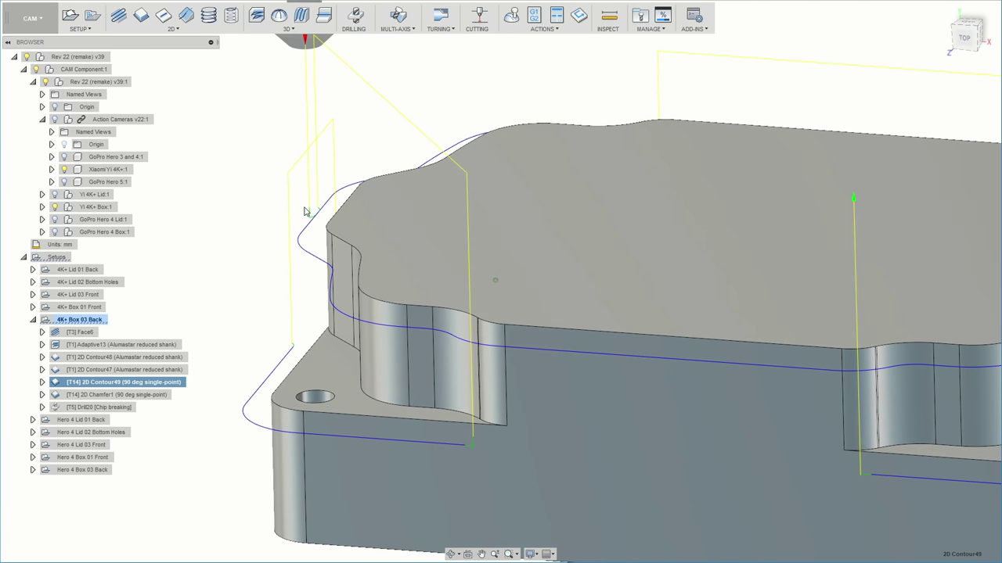
pyautogui.keyDown('shift'); pyautogui.moveTo(304, 212); pyautogui.dragTo(267, 364, button='middle'); pyautogui.keyUp('shift')
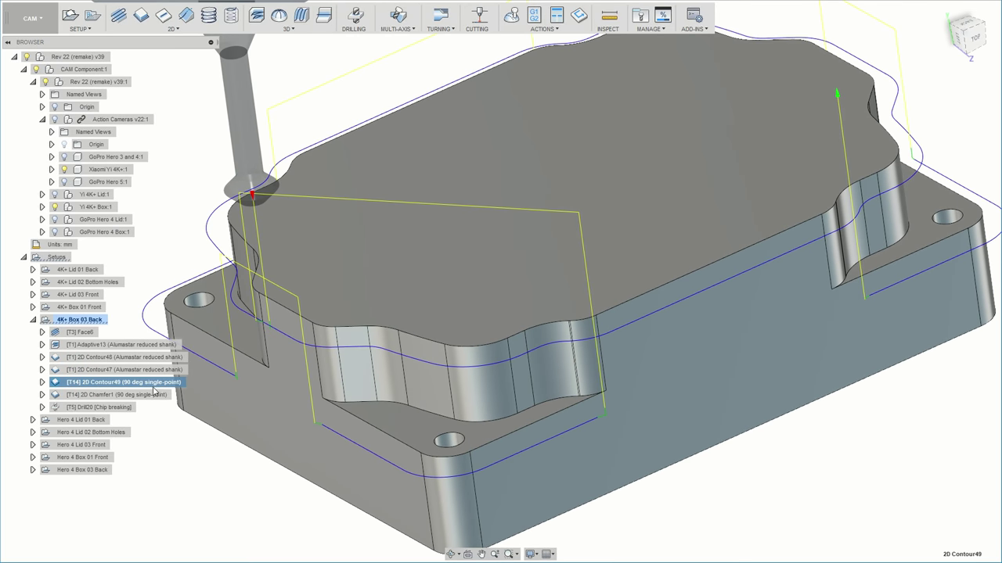
# Step: Set the linking safe distance of 2D Contour49 to 10 mm and regenerate the toolpath
pyautogui.rightClick(155, 387)
pyautogui.click(188, 391)
pyautogui.click(950, 120)
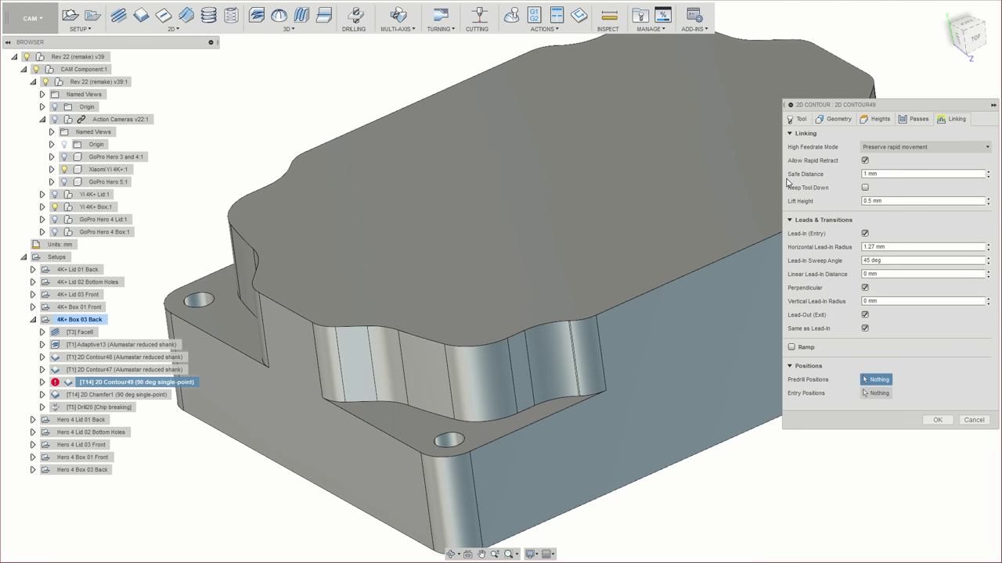
pyautogui.click(869, 175)
pyautogui.moveTo(908, 203)
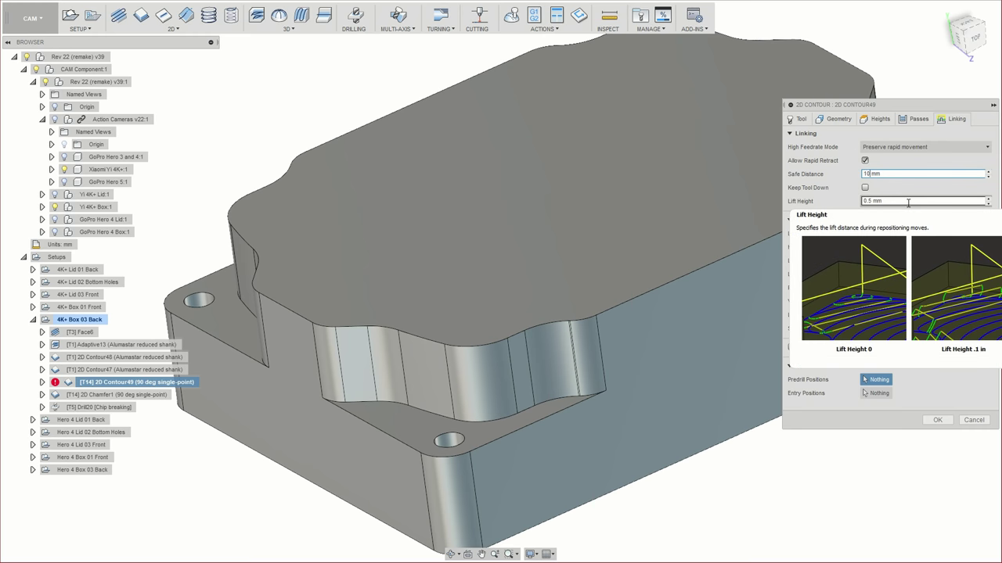
pyautogui.click(937, 420)
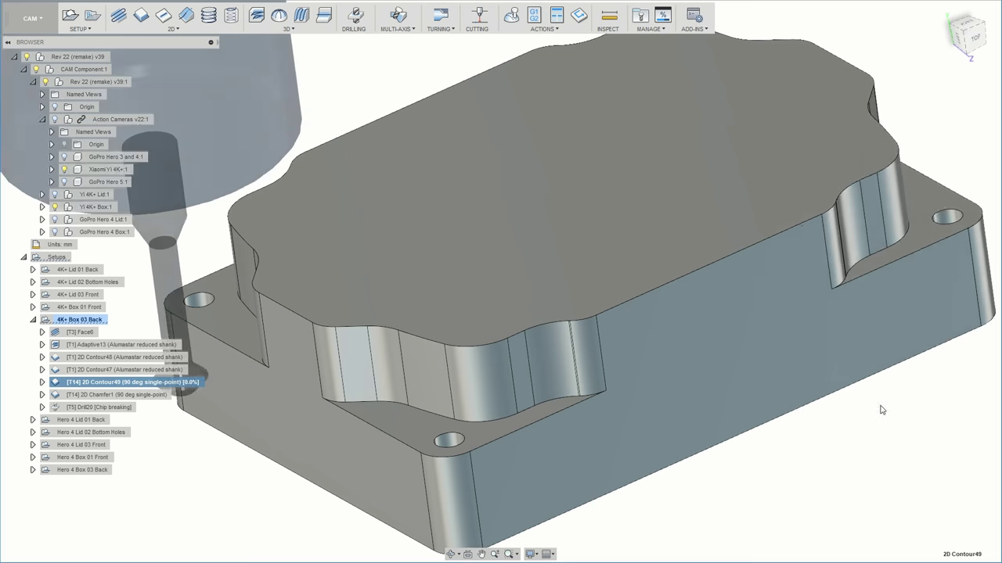
# Step: Examine the vertical approach moves above the upper contour and corner ledges with the 10 mm safe distance
pyautogui.keyDown('shift'); pyautogui.moveTo(419, 376); pyautogui.dragTo(344, 268, button='middle'); pyautogui.keyUp('shift')
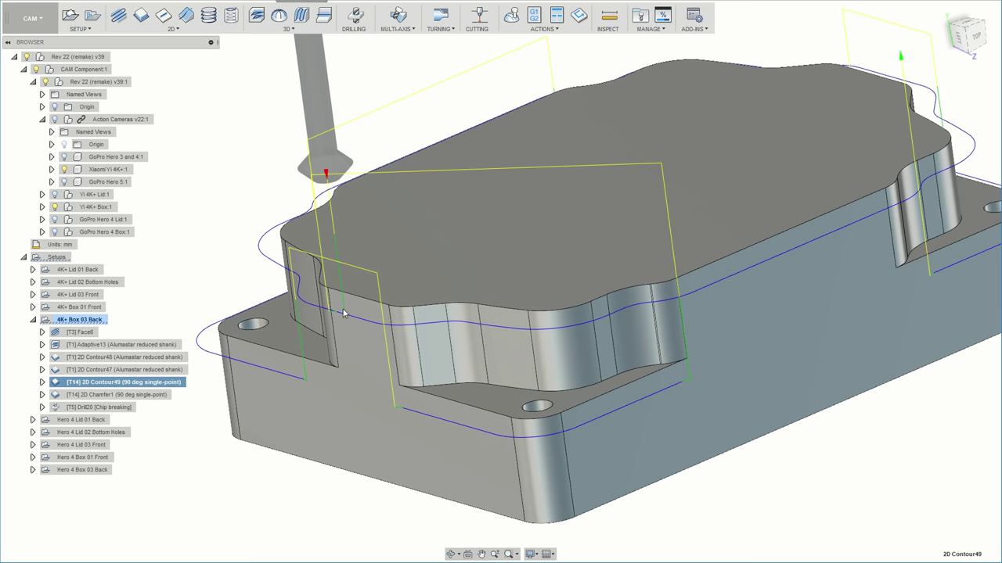
pyautogui.keyDown('shift'); pyautogui.moveTo(343, 313); pyautogui.dragTo(346, 328, button='middle'); pyautogui.keyUp('shift')
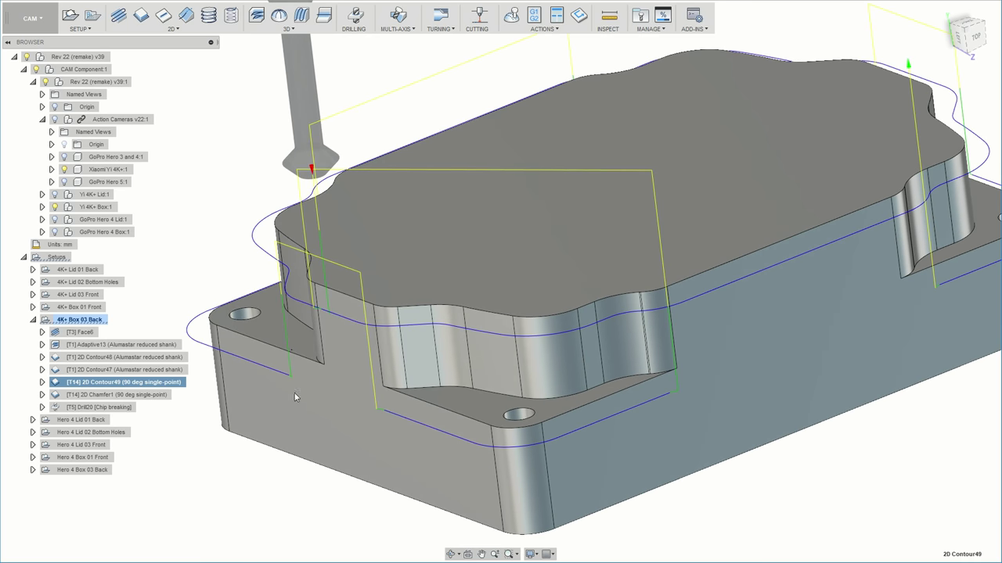
pyautogui.keyDown('shift'); pyautogui.moveTo(294, 393); pyautogui.dragTo(267, 382, button='middle'); pyautogui.keyUp('shift')
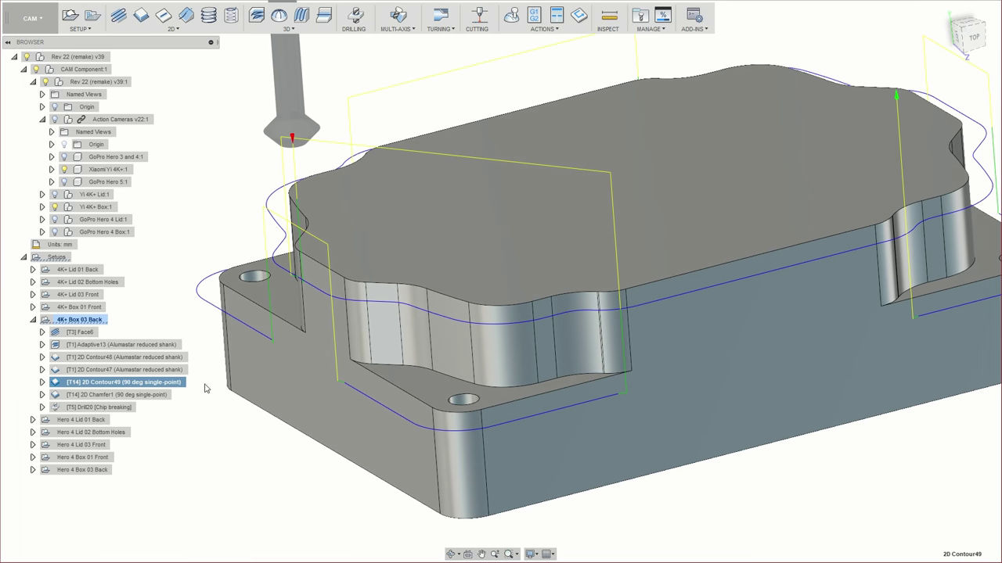
# Step: Set the linking safe distance of 2D Contour49 to 0.25 mm, regenerate the toolpath and inspect its approach moves closely
pyautogui.doubleClick(199, 384)
pyautogui.click(953, 120)
pyautogui.click(892, 174)
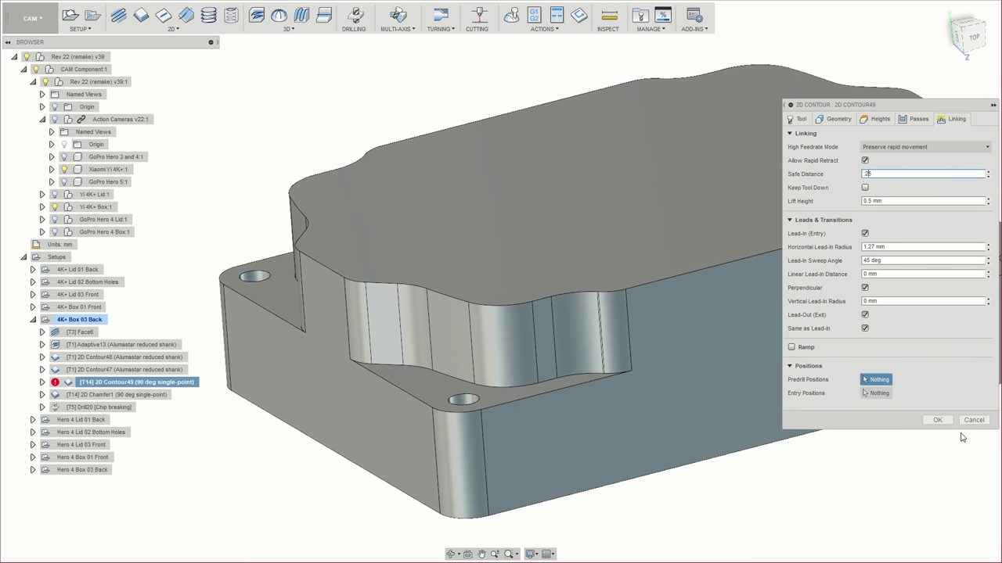
pyautogui.click(938, 420)
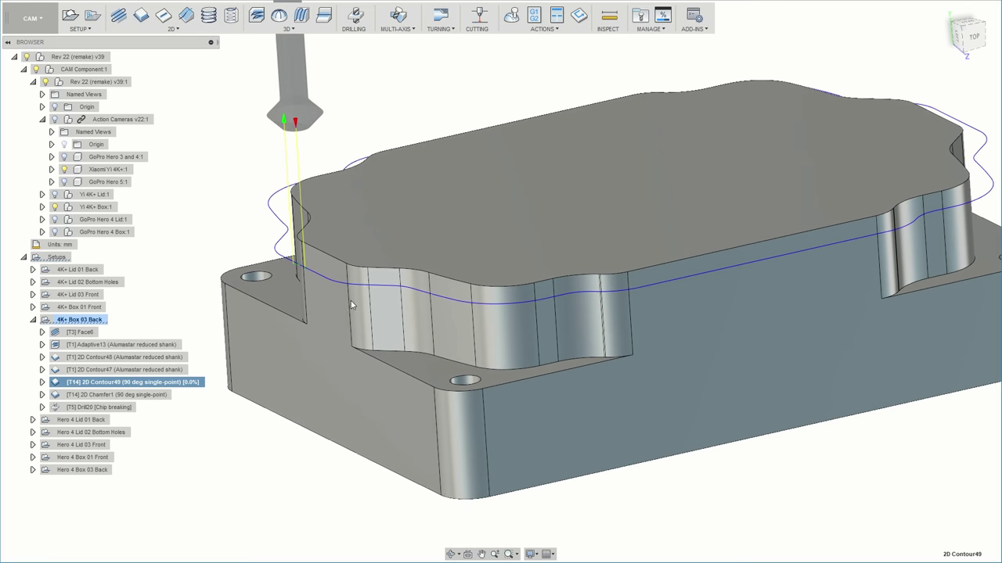
pyautogui.scroll(10, 351, 305)
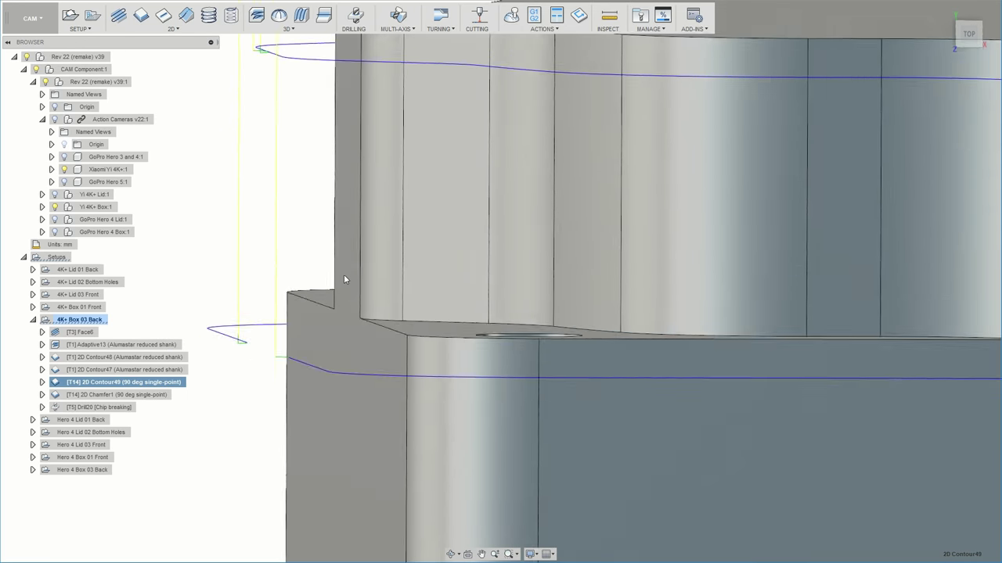
# Step: Set the linking safe distance of 2D Contour49 to 0 mm, ignore the warning and regenerate the toolpath
pyautogui.keyDown('shift'); pyautogui.moveTo(343, 280); pyautogui.dragTo(227, 364, button='middle'); pyautogui.keyUp('shift')
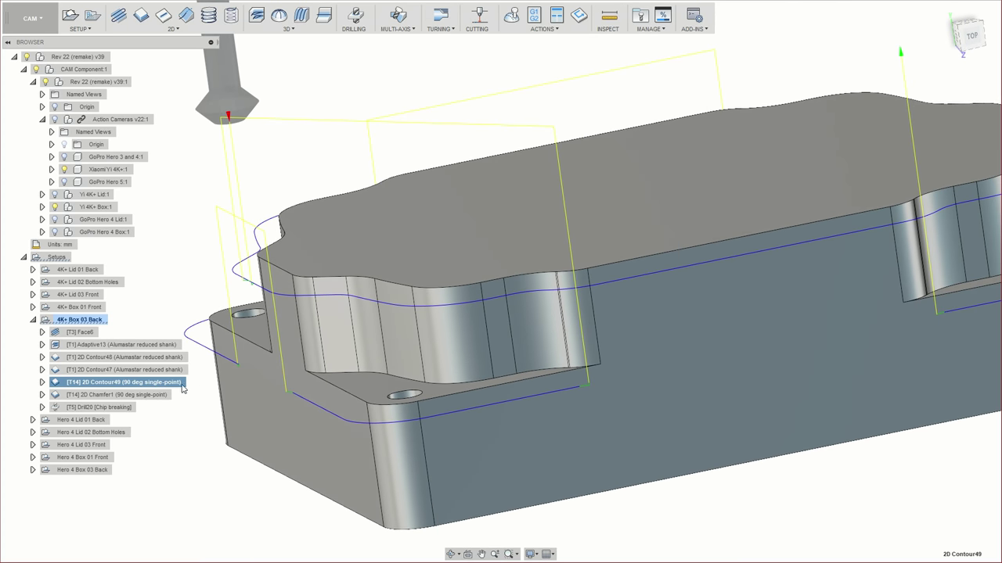
pyautogui.rightClick(174, 389)
pyautogui.click(205, 394)
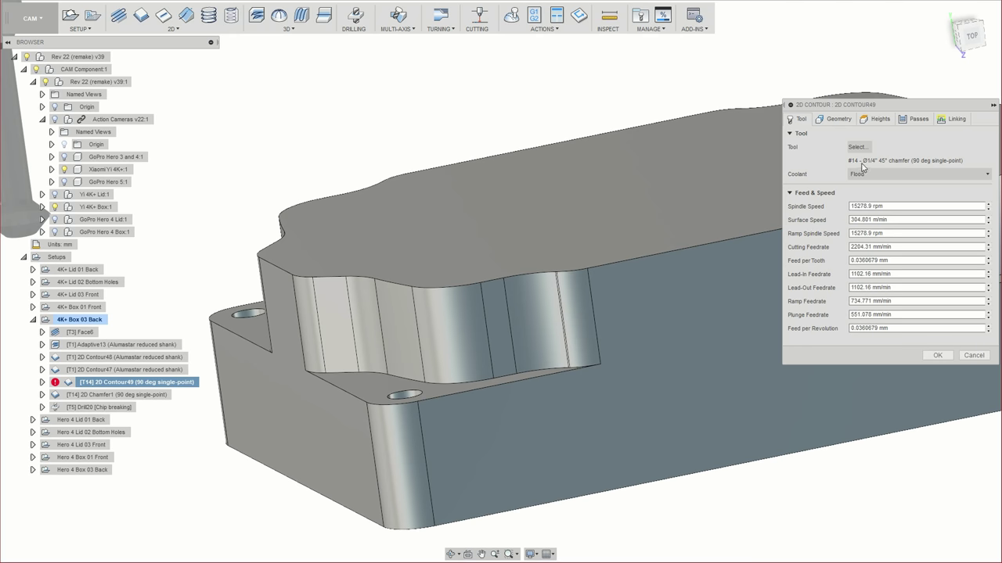
pyautogui.click(953, 119)
pyautogui.click(875, 174)
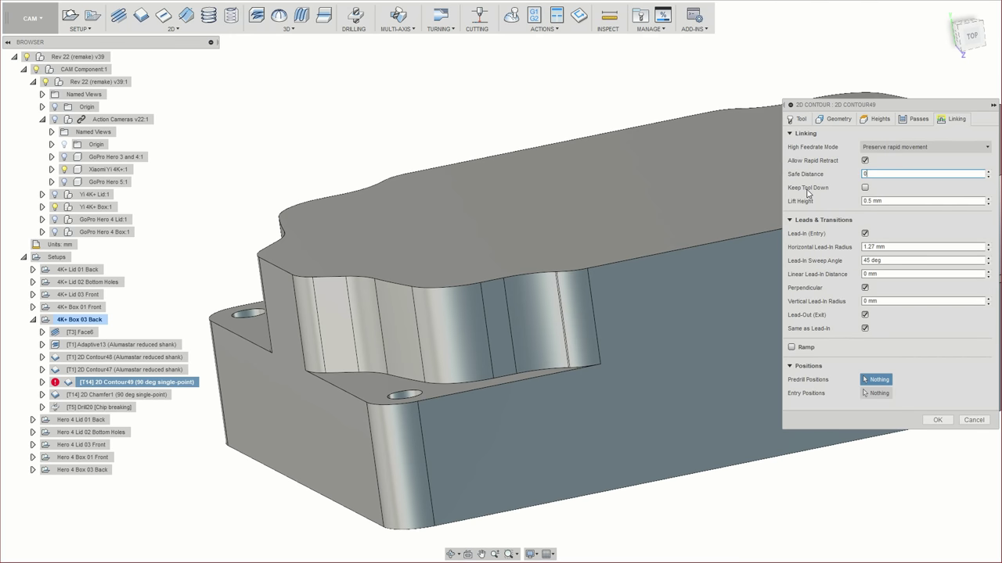
pyautogui.click(937, 420)
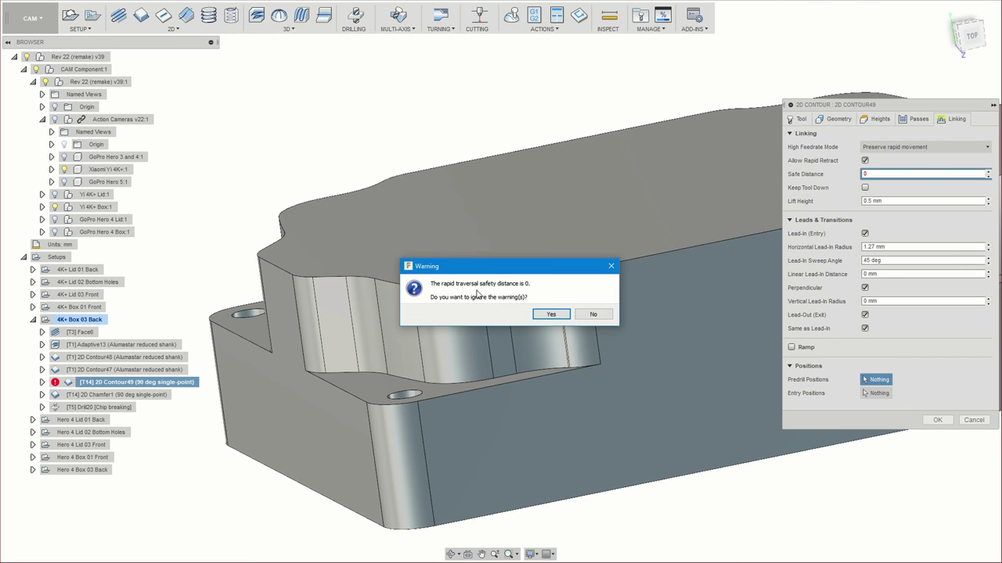
pyautogui.click(549, 315)
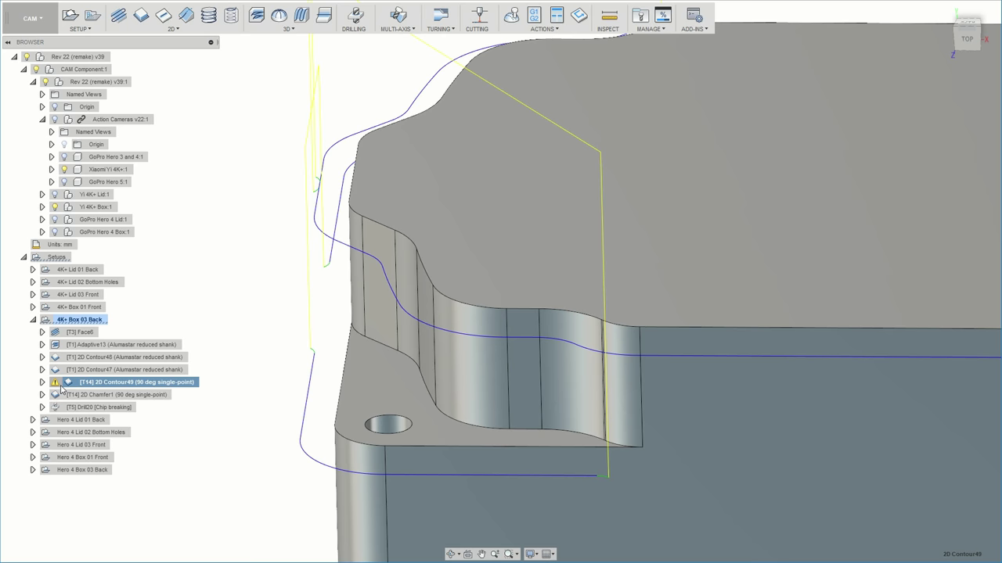
# Step: Set the linking safe distance of 2D Contour49 to 1 mm and regenerate the toolpath
pyautogui.rightClick(104, 384)
pyautogui.click(125, 390)
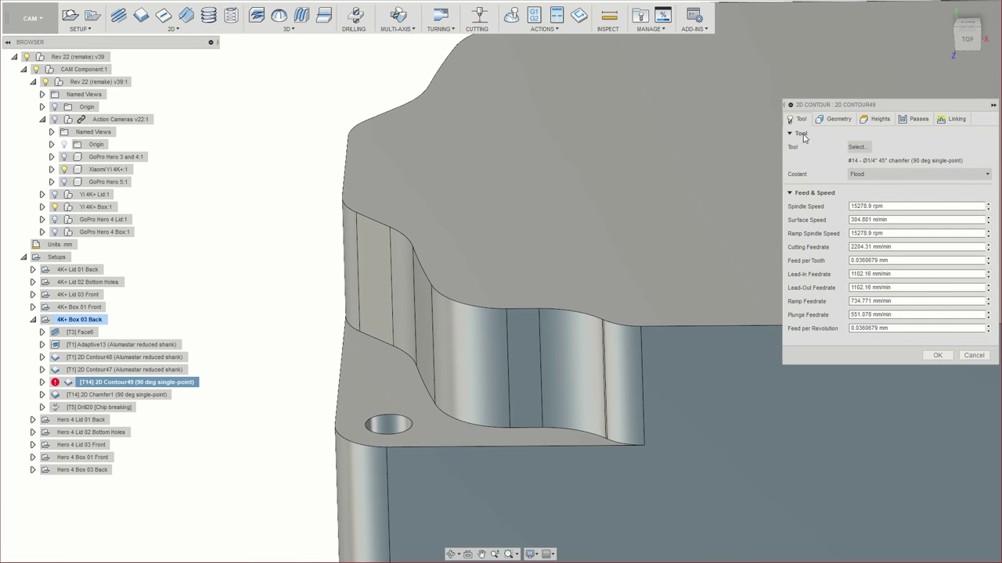
pyautogui.click(953, 118)
pyautogui.rightClick(902, 175)
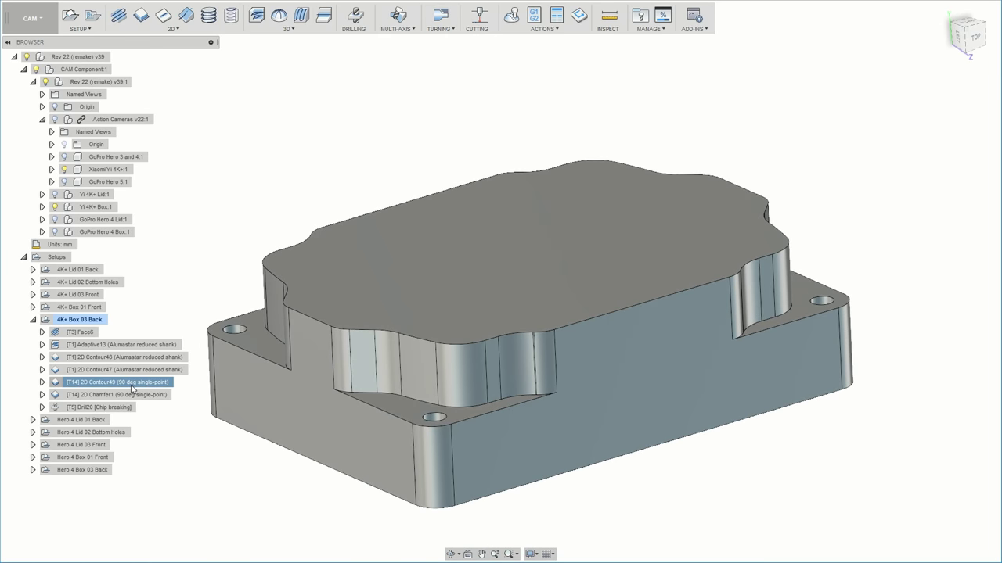
# Step: Reference the feed height of 2D Contour49 from the top height with a 5 mm offset and regenerate the toolpath
pyautogui.rightClick(133, 387)
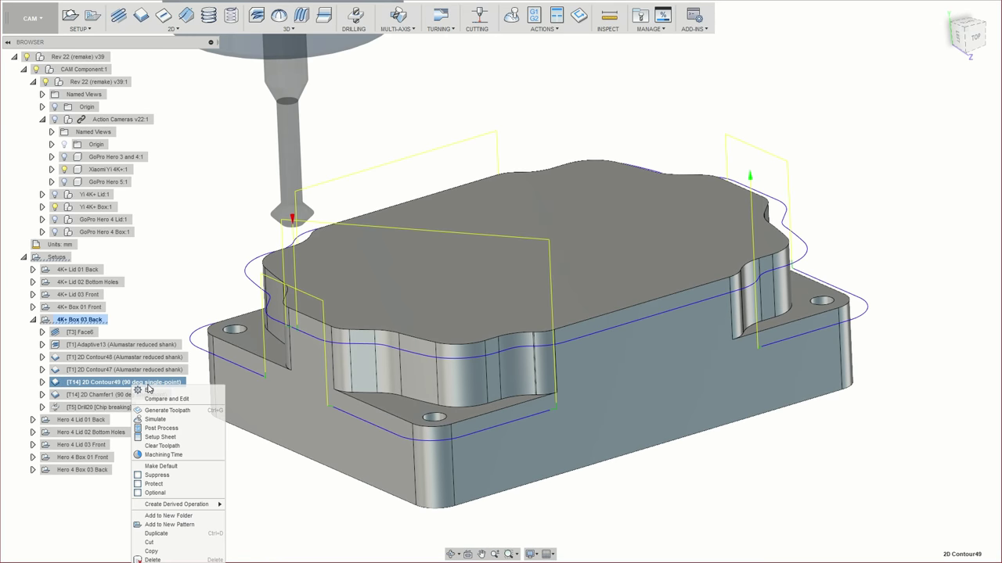
pyautogui.click(154, 395)
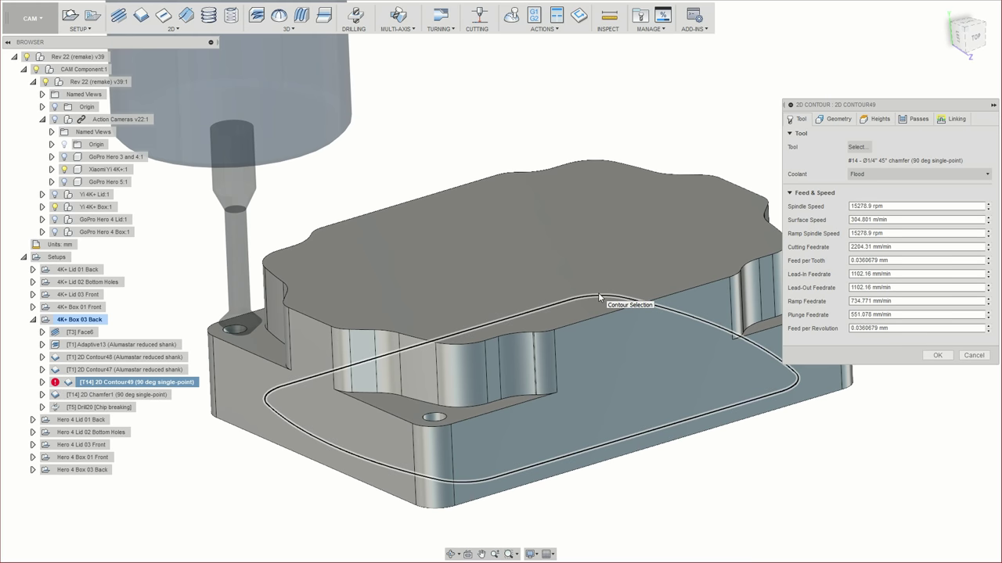
pyautogui.click(867, 121)
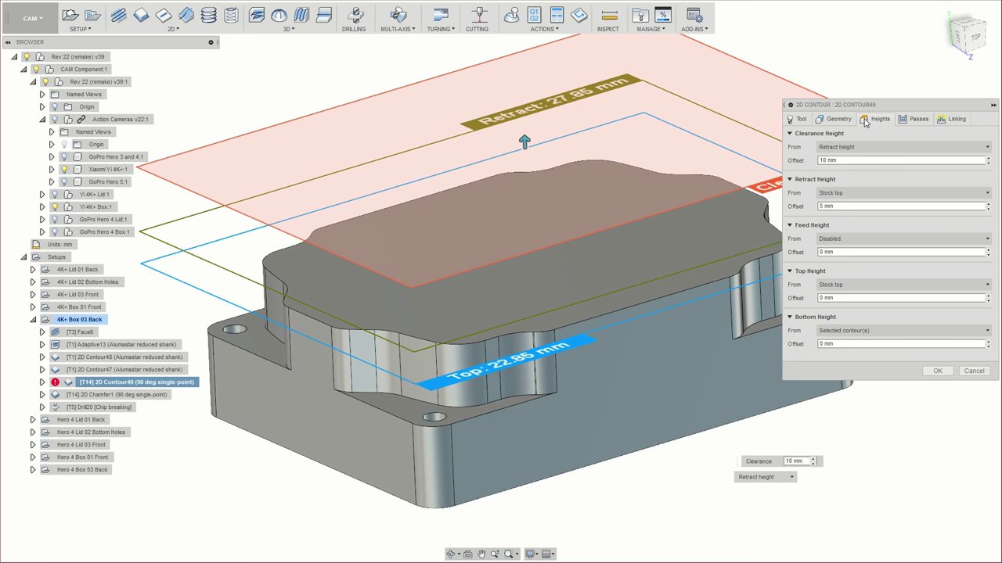
pyautogui.click(857, 238)
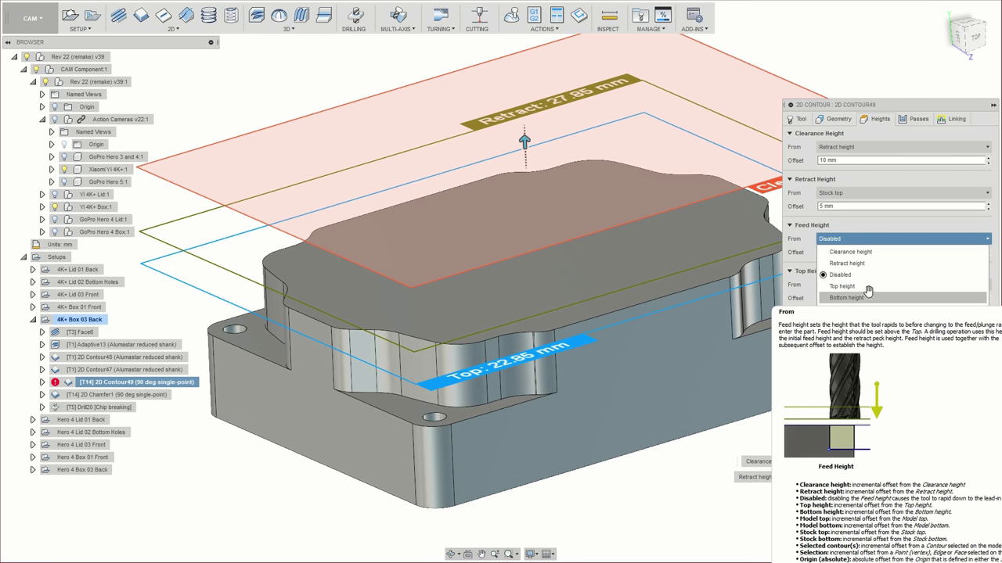
pyautogui.click(857, 297)
pyautogui.click(883, 239)
pyautogui.click(880, 287)
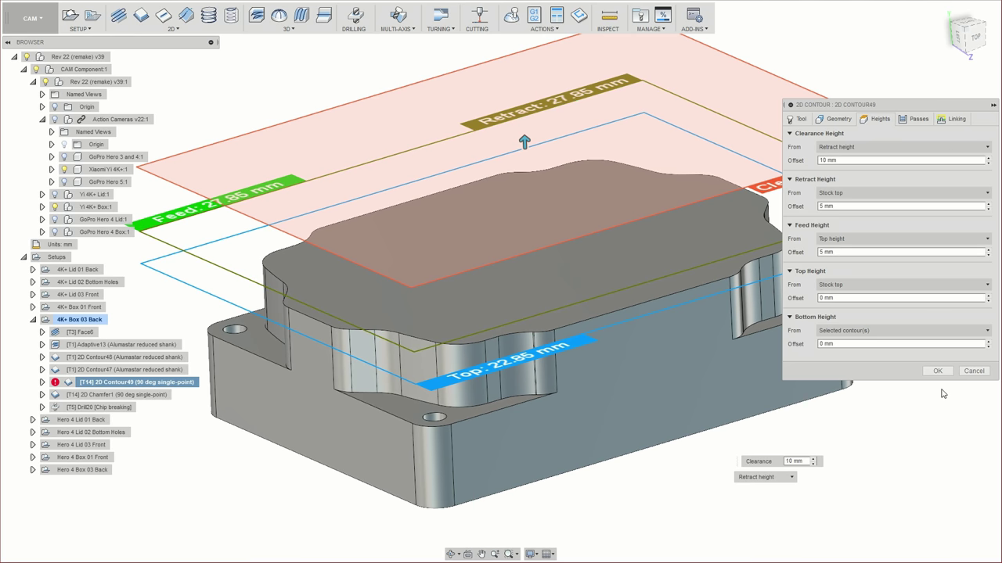
pyautogui.click(953, 119)
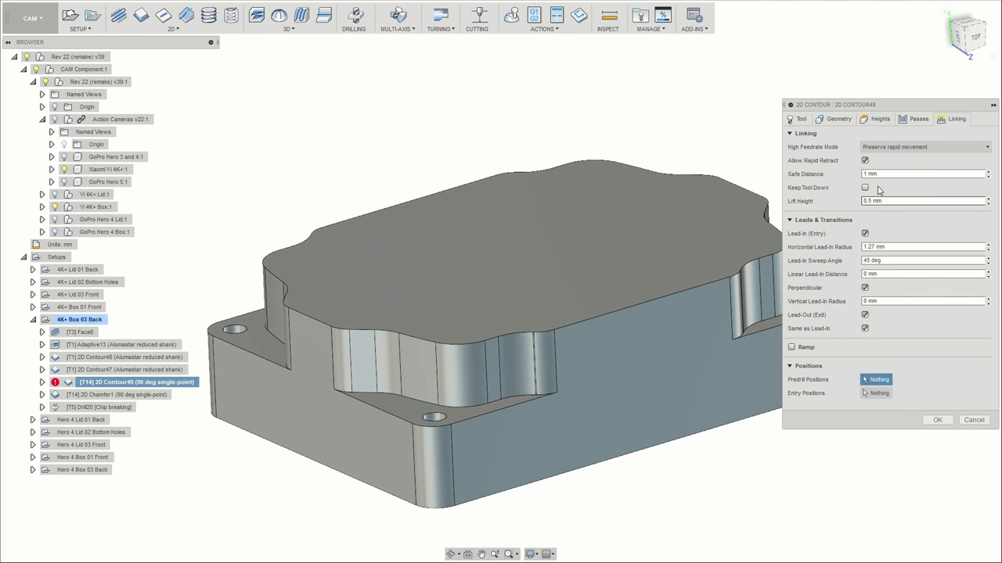
pyautogui.click(938, 421)
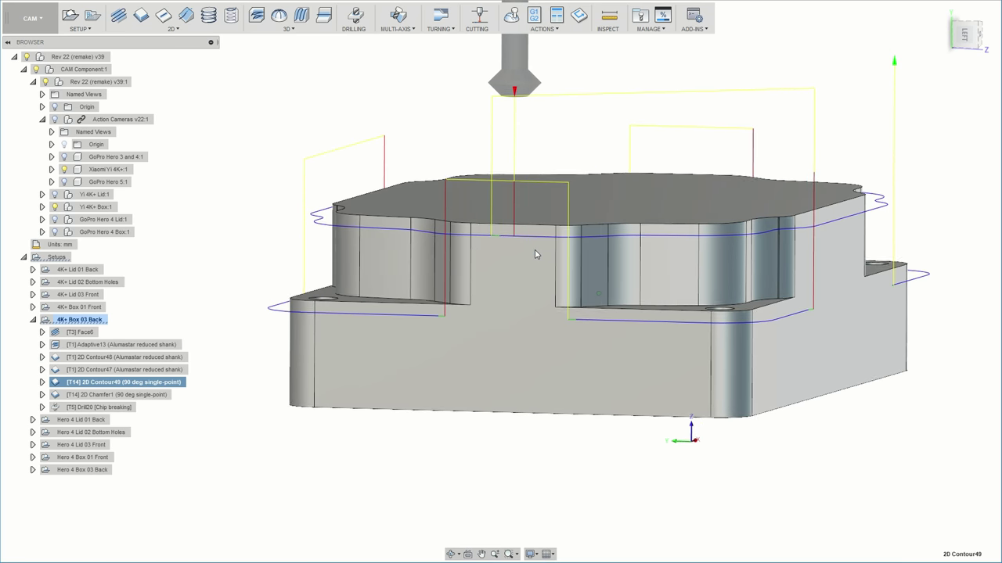
# Step: Set the feed height offset of 2D Contour49 to 1 mm and regenerate the toolpath
pyautogui.rightClick(165, 381)
pyautogui.click(185, 387)
pyautogui.click(877, 120)
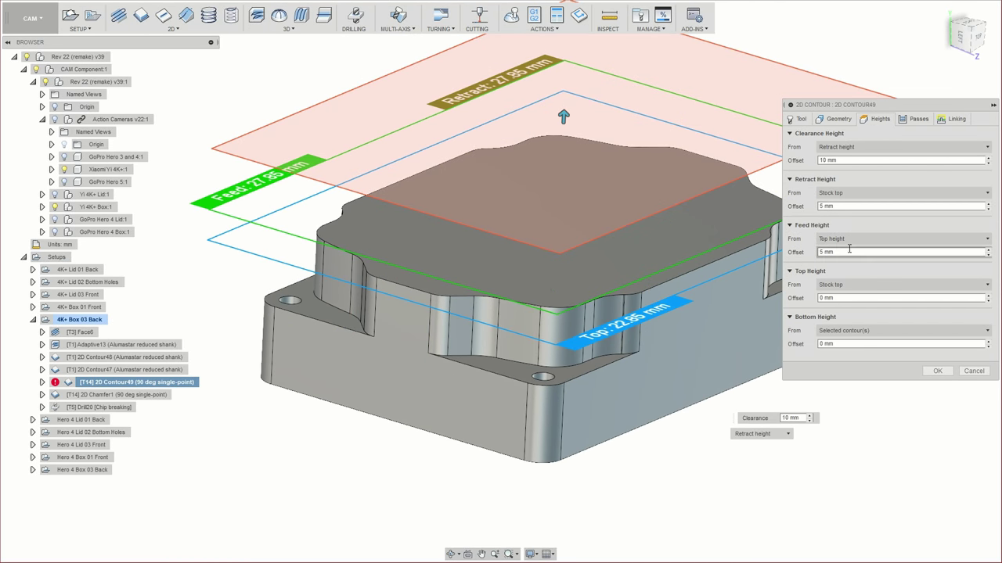
pyautogui.click(792, 254)
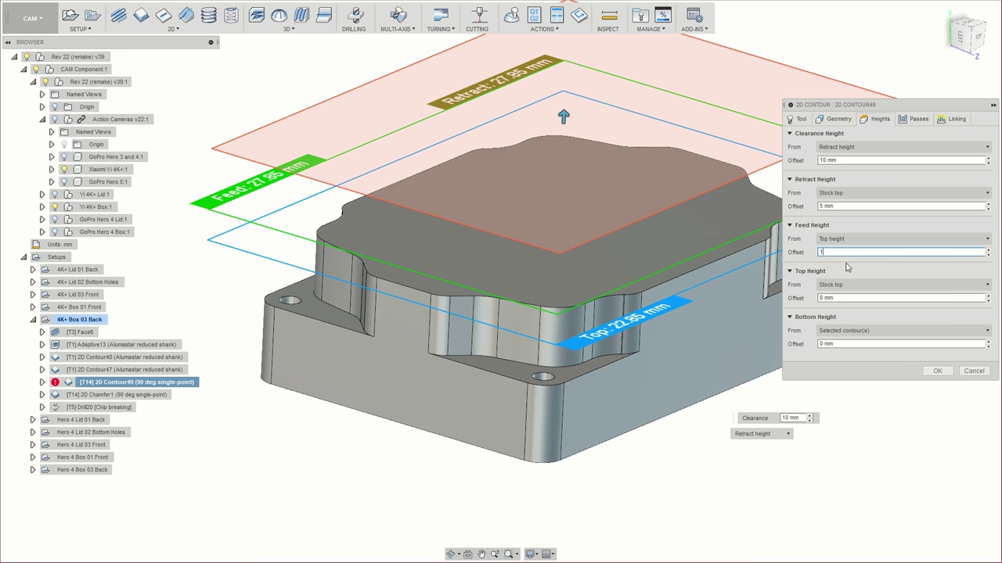
pyautogui.click(936, 370)
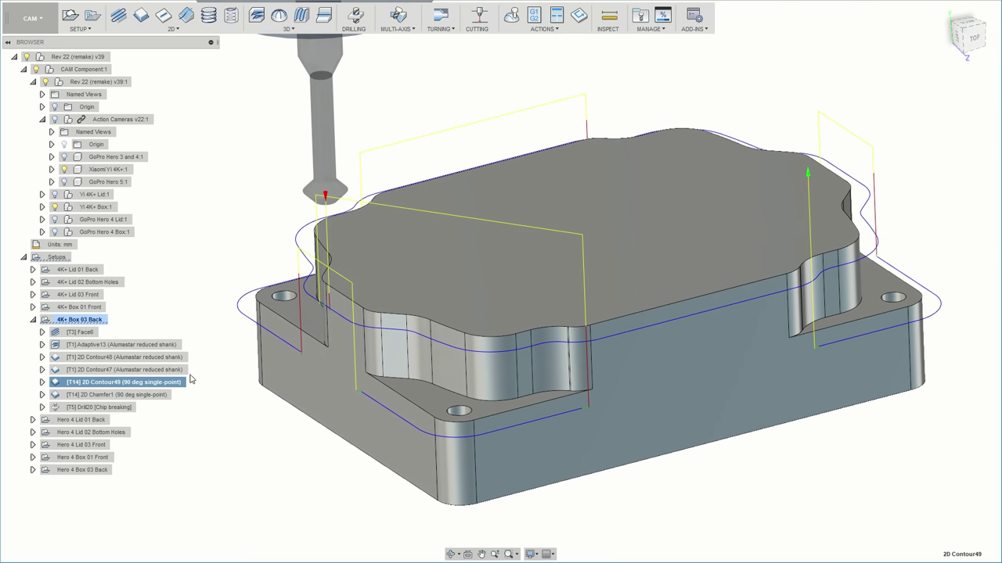
# Step: Reference the feed height of 2D Contour49 from the selected contours, keep the 1 mm offset and regenerate the toolpath
pyautogui.rightClick(154, 384)
pyautogui.click(173, 390)
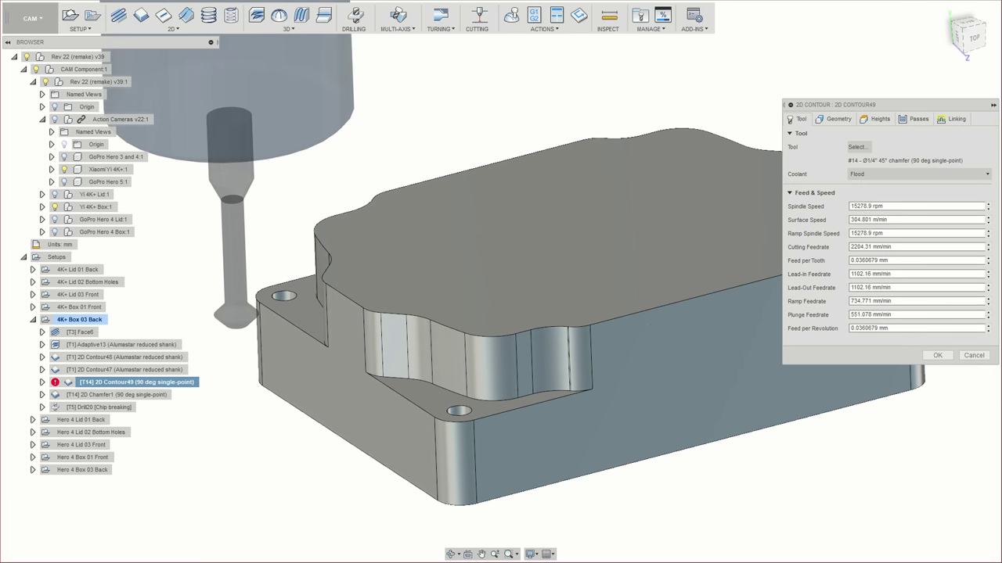
pyautogui.click(880, 119)
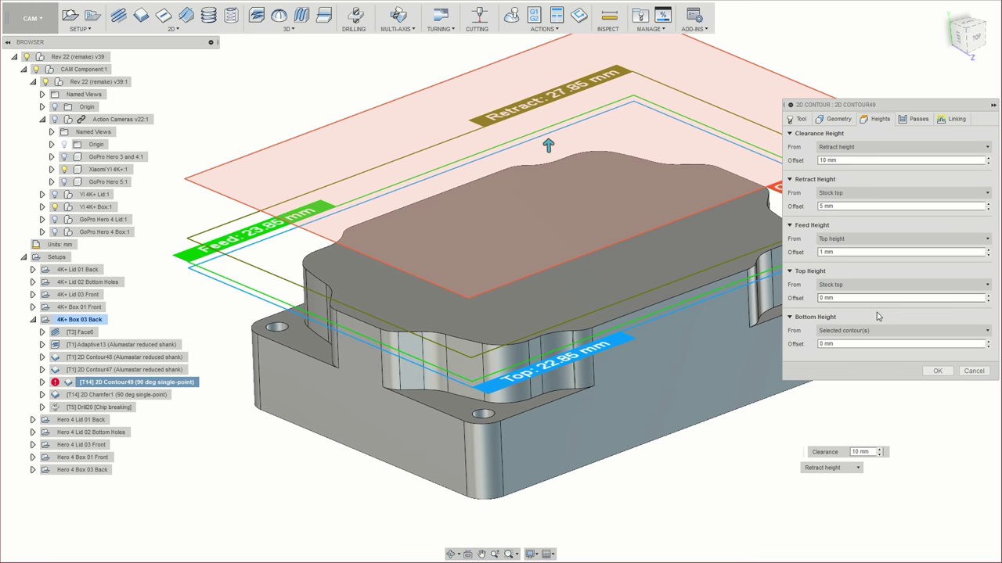
pyautogui.click(839, 246)
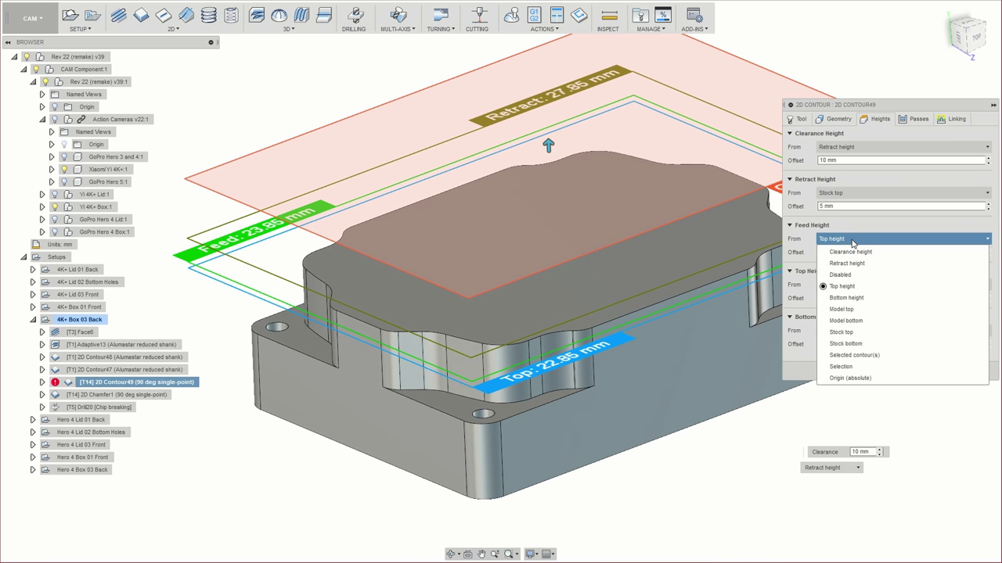
pyautogui.click(879, 356)
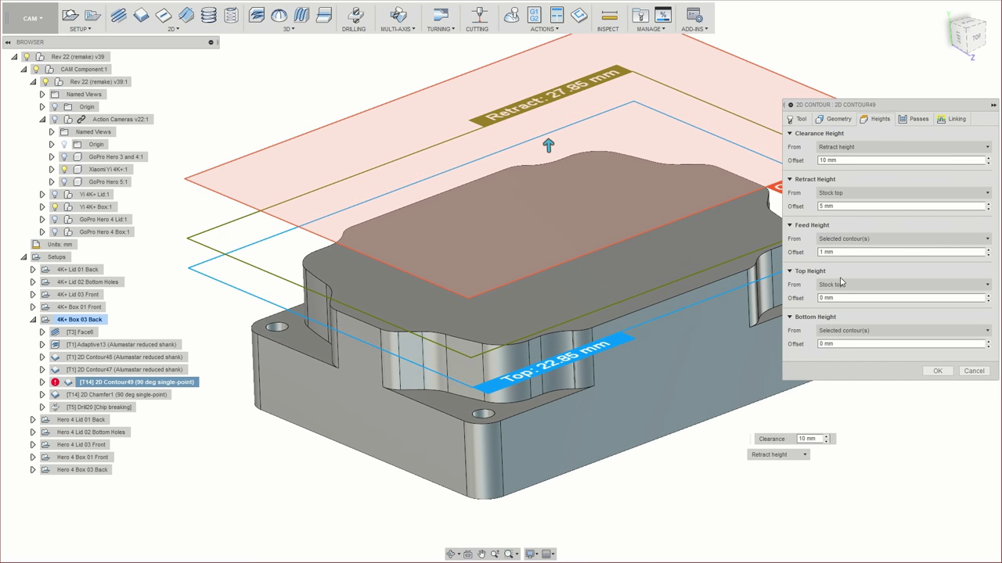
pyautogui.click(840, 119)
pyautogui.keyDown('shift'); pyautogui.moveTo(654, 369); pyautogui.dragTo(462, 376, button='middle'); pyautogui.keyUp('shift')
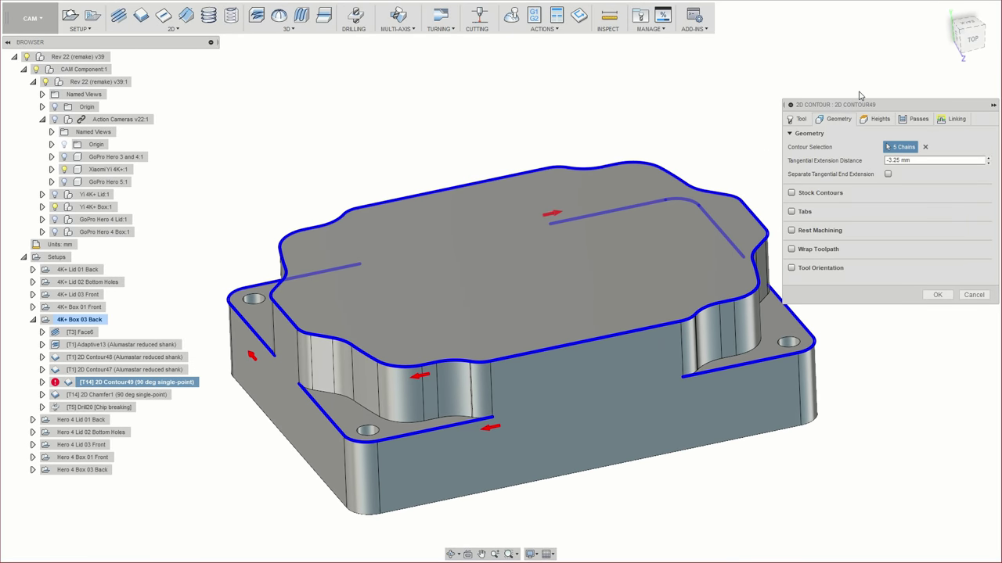
pyautogui.click(879, 120)
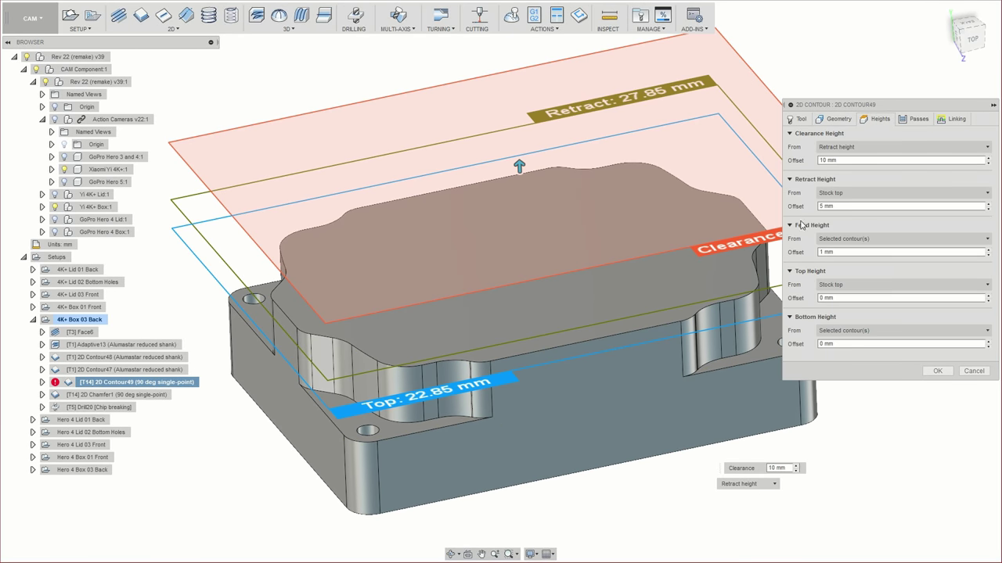
pyautogui.click(822, 252)
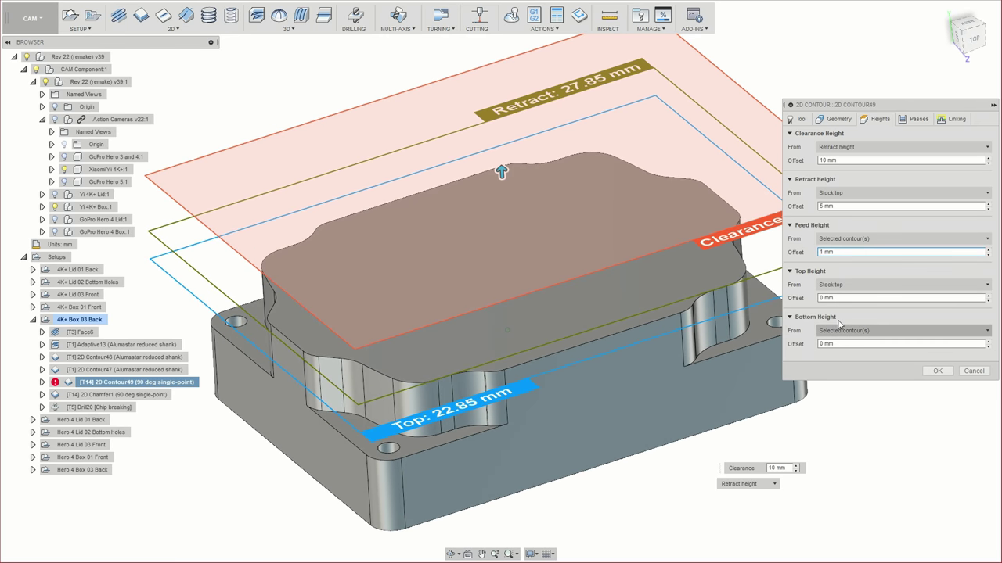
pyautogui.click(938, 372)
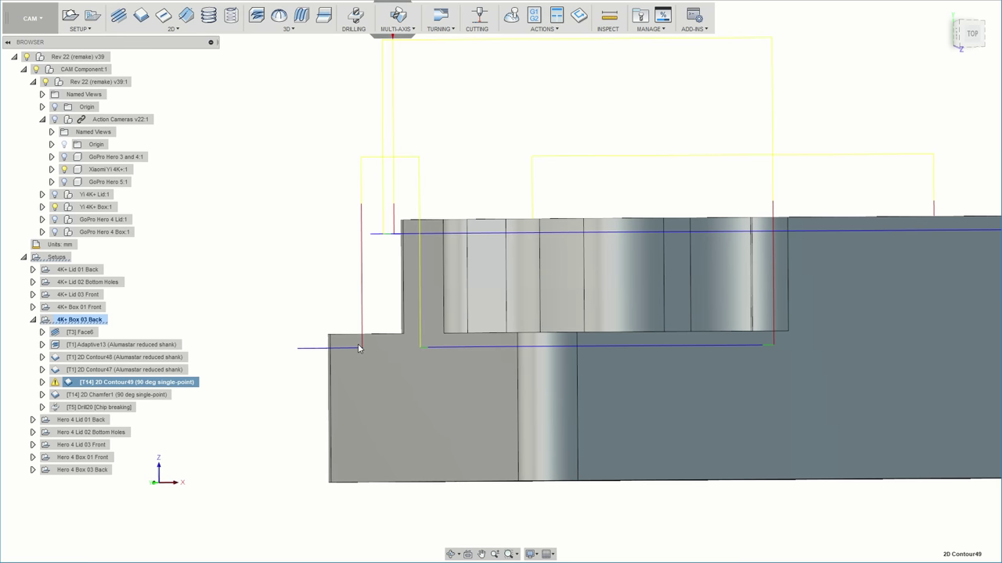
# Step: Examine the plunge moves of 2D Contour49 and read the toolpath's warning about the feed plane in its message log
pyautogui.keyDown('shift'); pyautogui.moveTo(356, 204); pyautogui.dragTo(349, 299, button='middle'); pyautogui.keyUp('shift')
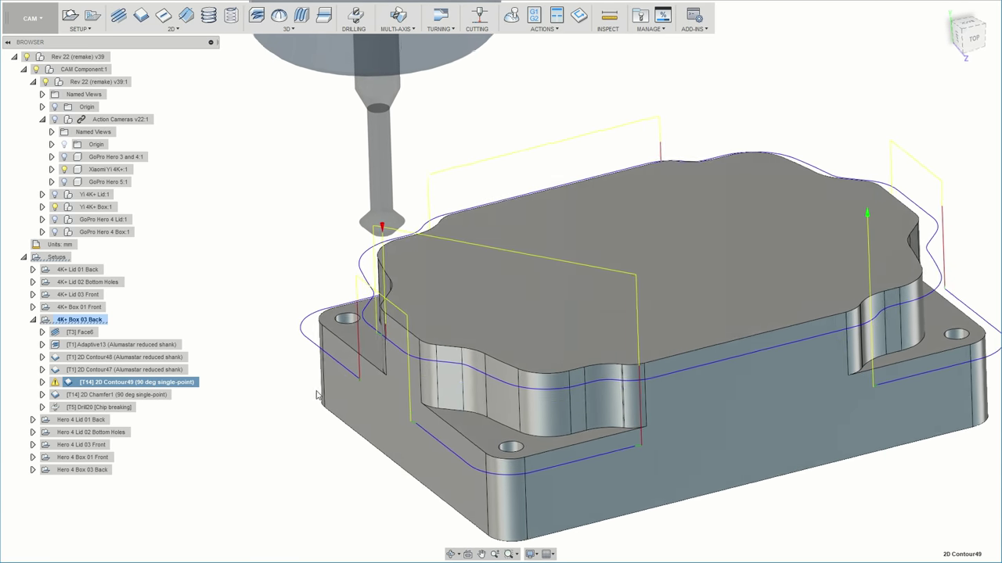
pyautogui.click(55, 382)
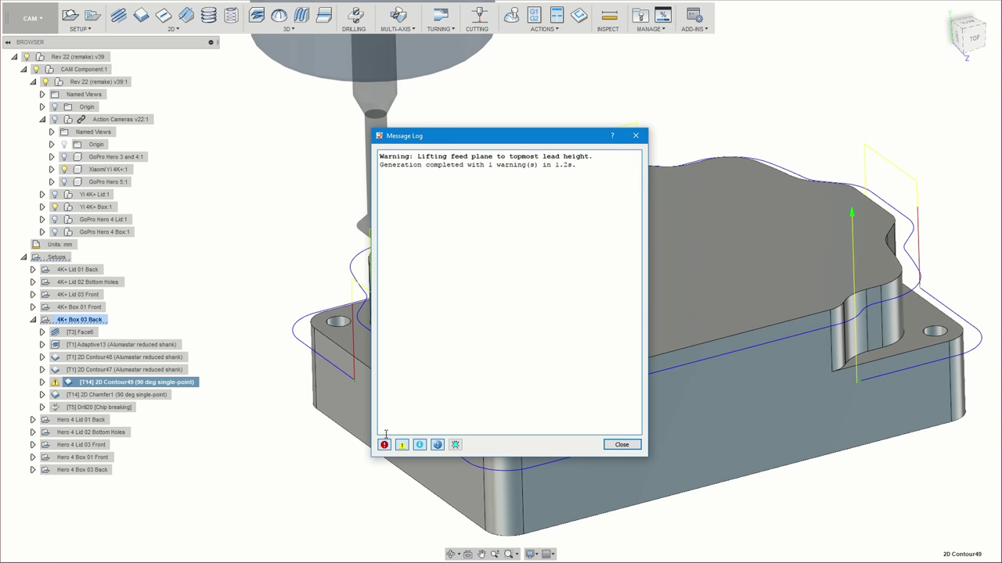
pyautogui.moveTo(465, 140); pyautogui.dragTo(708, 187)
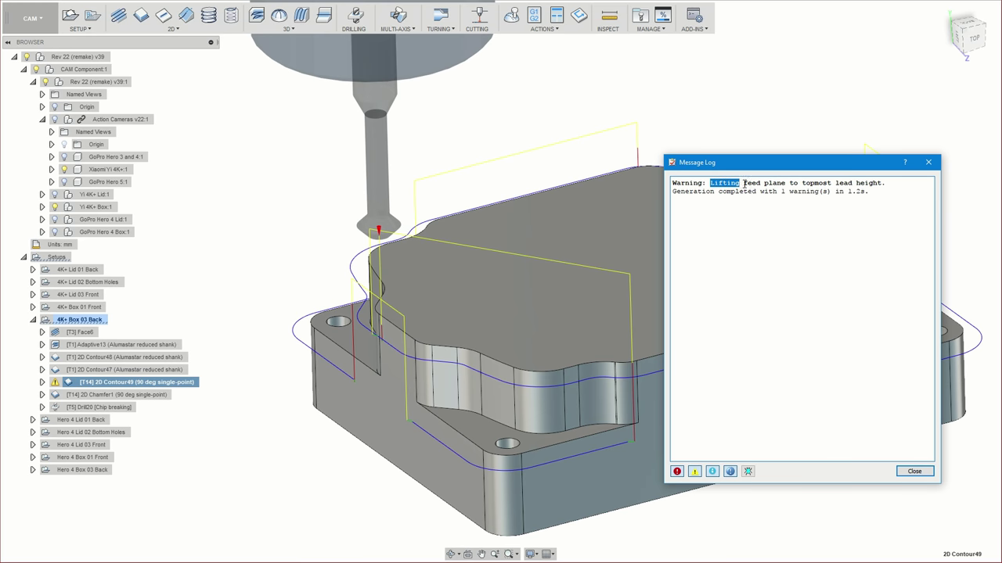
pyautogui.moveTo(744, 183)
pyautogui.mouseDown()
pyautogui.moveTo(778, 184)
pyautogui.moveTo(744, 189)
pyautogui.mouseUp()
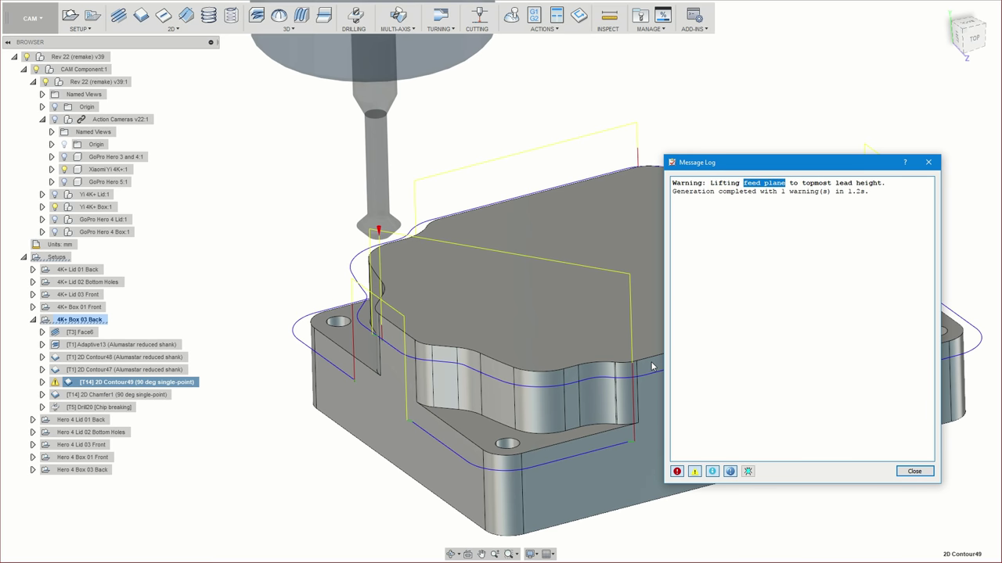
pyautogui.click(801, 183)
pyautogui.moveTo(802, 183); pyautogui.dragTo(880, 183)
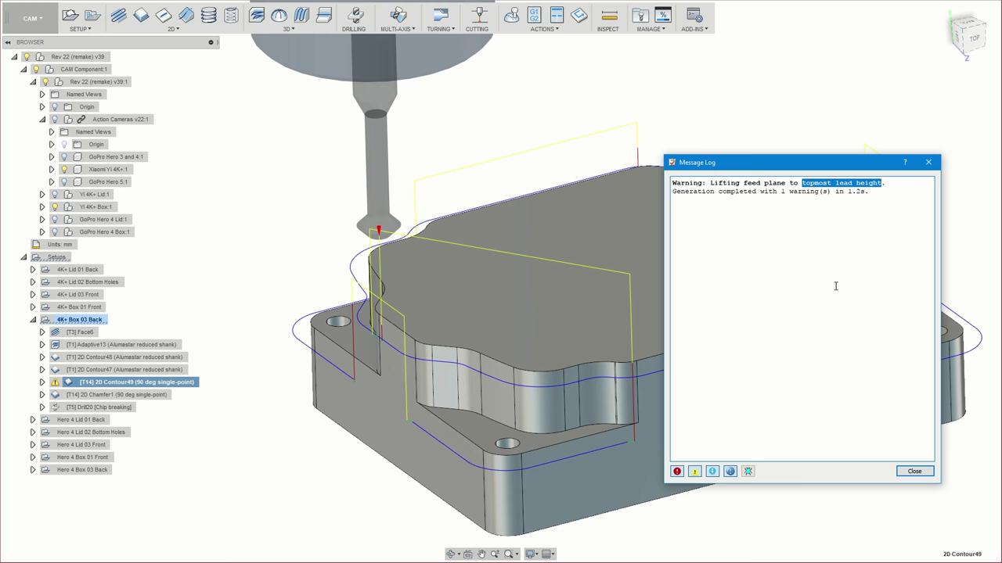
pyautogui.click(914, 471)
# Step: Review the feed height and the linking lead-in settings of 2D Contour49
pyautogui.rightClick(181, 384)
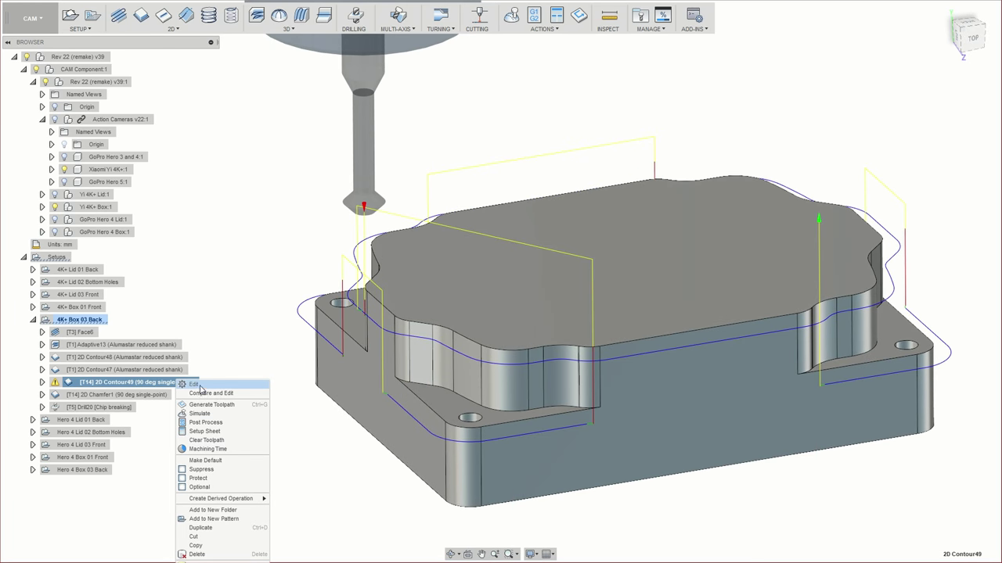
pyautogui.click(199, 386)
pyautogui.click(878, 119)
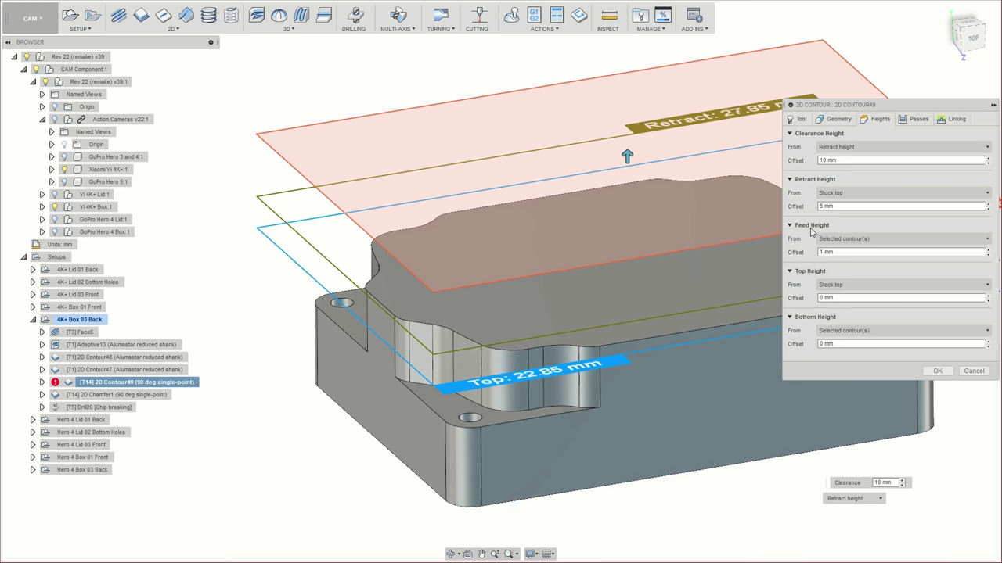
pyautogui.click(955, 120)
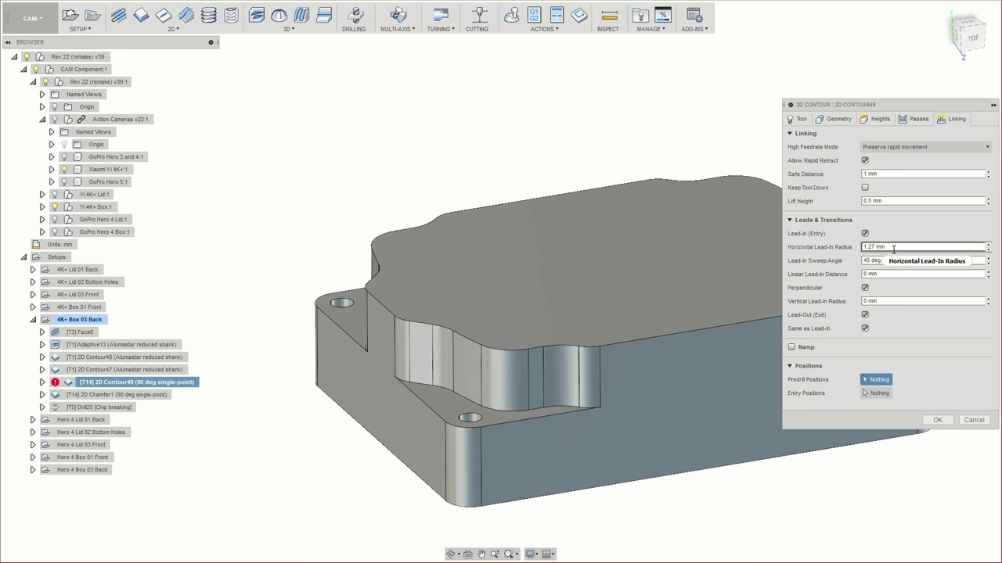
pyautogui.moveTo(893, 248)
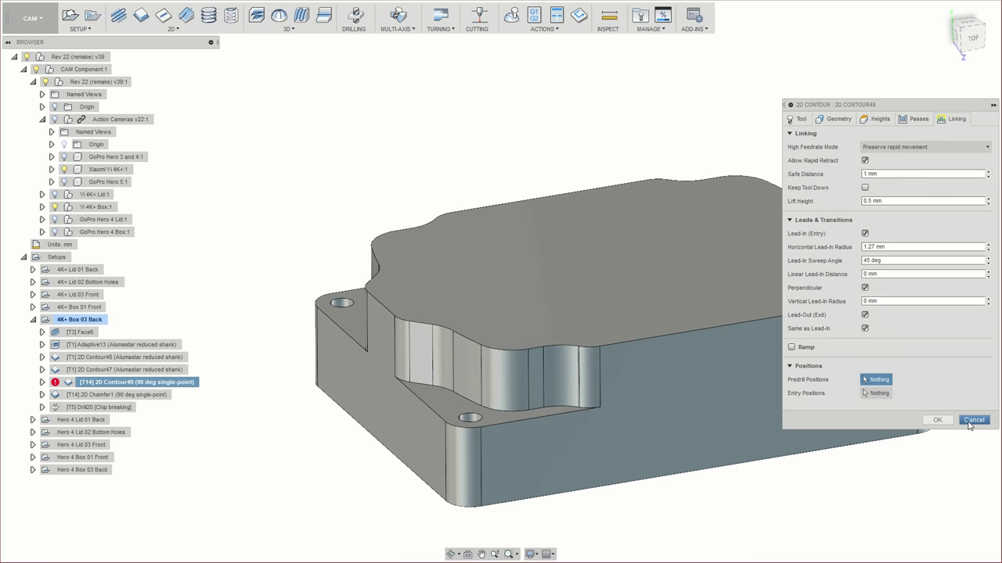
pyautogui.click(936, 420)
# Step: Reference the top height of 2D Contour49 from the selected contours and regenerate the toolpath
pyautogui.rightClick(143, 383)
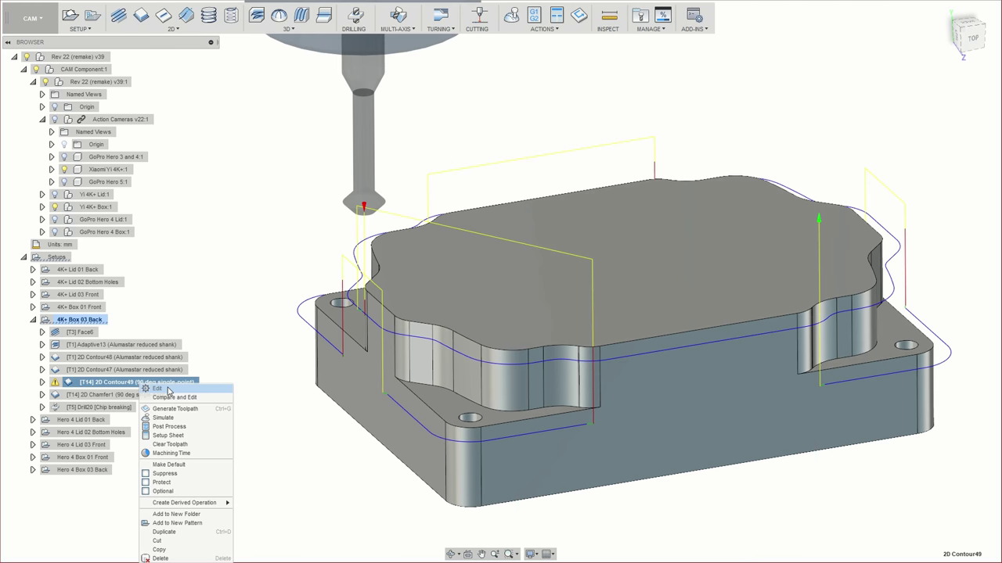
pyautogui.click(248, 321)
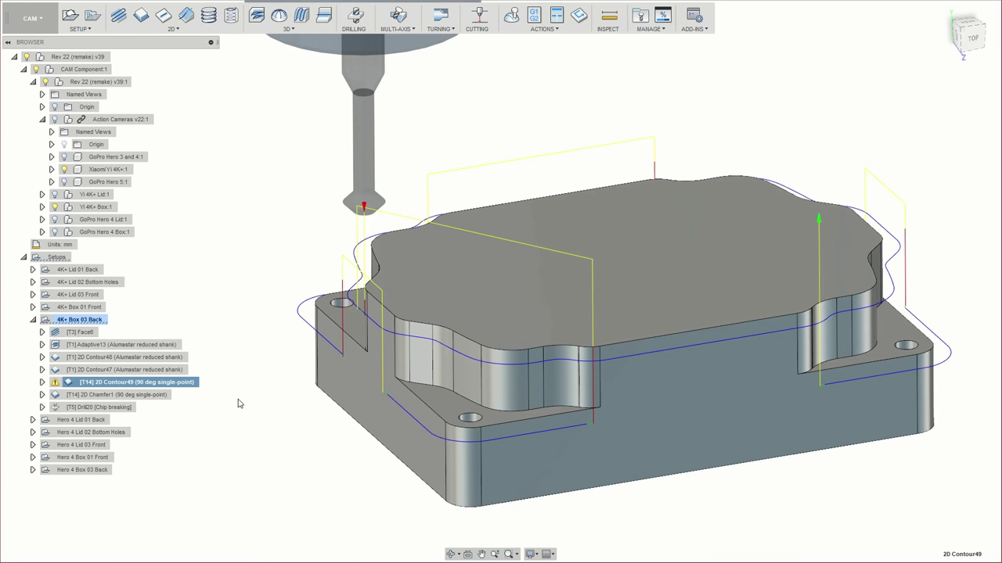
pyautogui.click(125, 370)
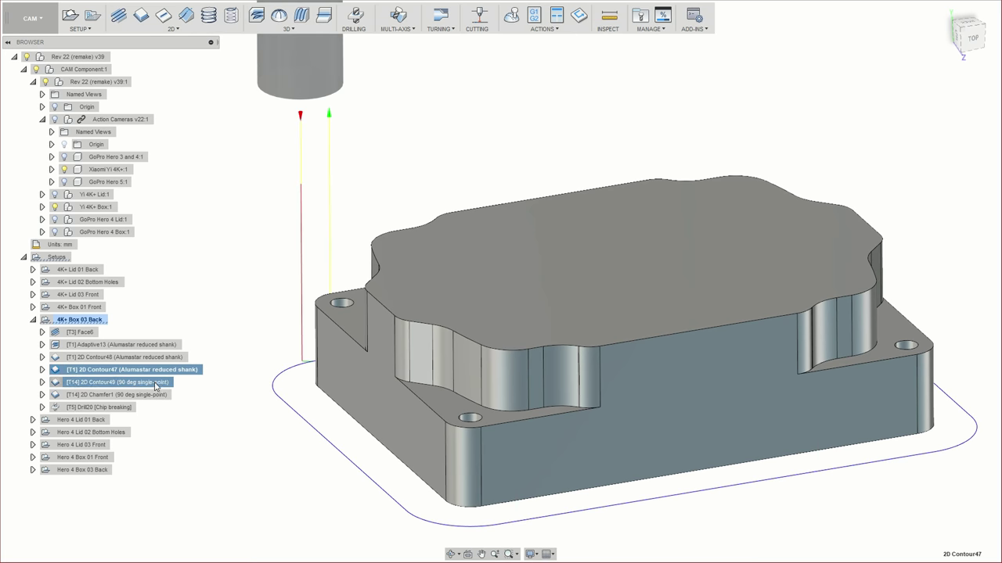
pyautogui.click(155, 383)
pyautogui.keyDown('shift'); pyautogui.moveTo(543, 268); pyautogui.dragTo(427, 362, button='middle'); pyautogui.keyUp('shift')
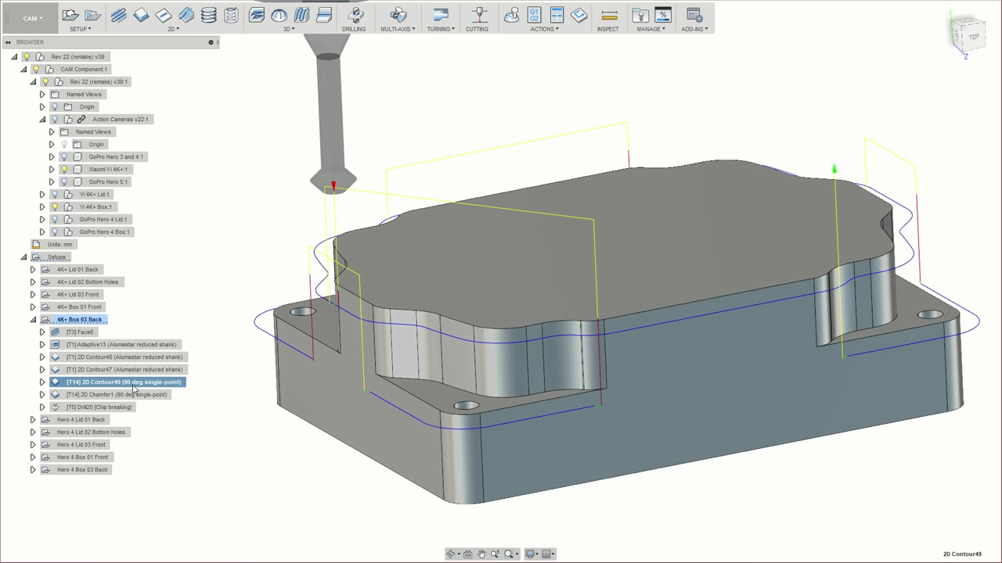
pyautogui.rightClick(133, 389)
pyautogui.click(161, 394)
pyautogui.click(879, 119)
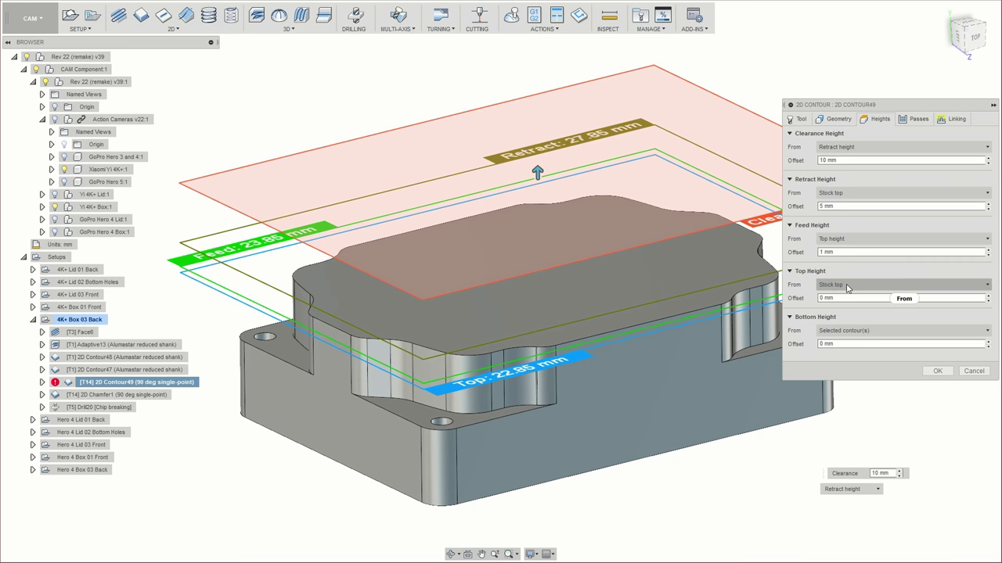
pyautogui.click(846, 286)
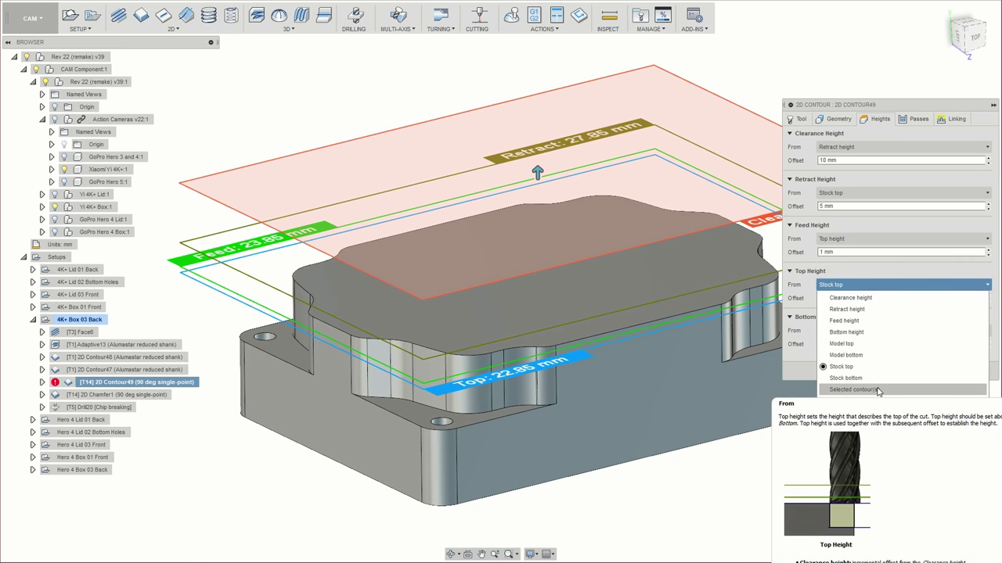
pyautogui.click(853, 390)
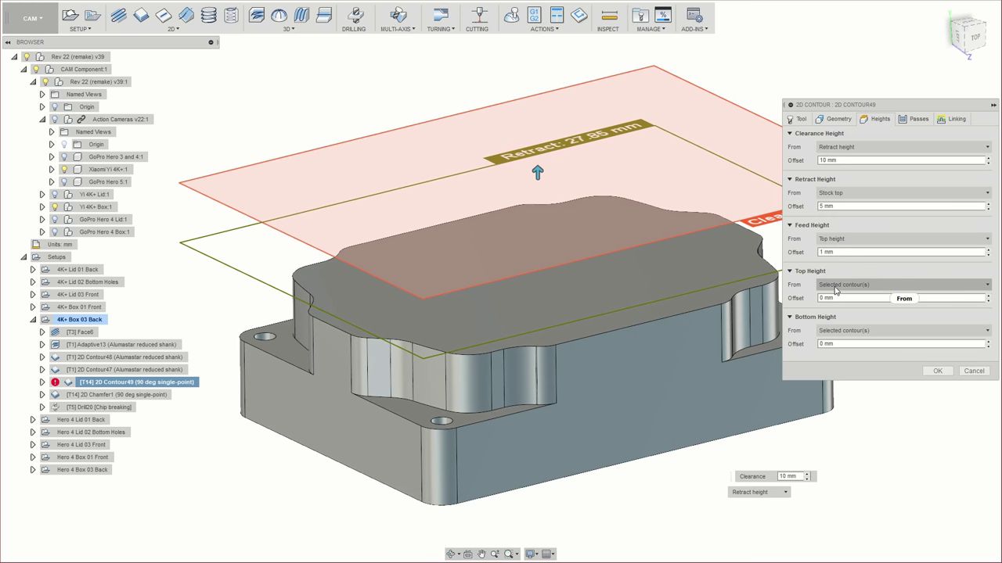
pyautogui.click(937, 372)
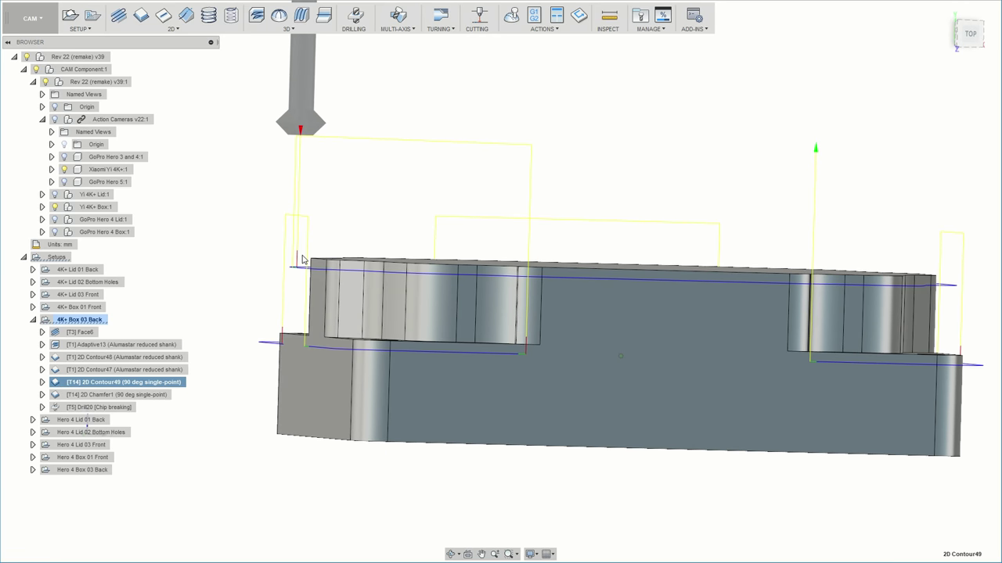
# Step: Examine the plunge and retract moves of the regenerated 2D Contour49 toolpath at the box's upper and lower edges
pyautogui.keyDown('shift'); pyautogui.moveTo(285, 332); pyautogui.dragTo(350, 383, button='middle'); pyautogui.keyUp('shift')
pyautogui.keyDown('shift'); pyautogui.moveTo(323, 433); pyautogui.dragTo(328, 345, button='middle'); pyautogui.keyUp('shift')
pyautogui.scroll(8, 380, 271)
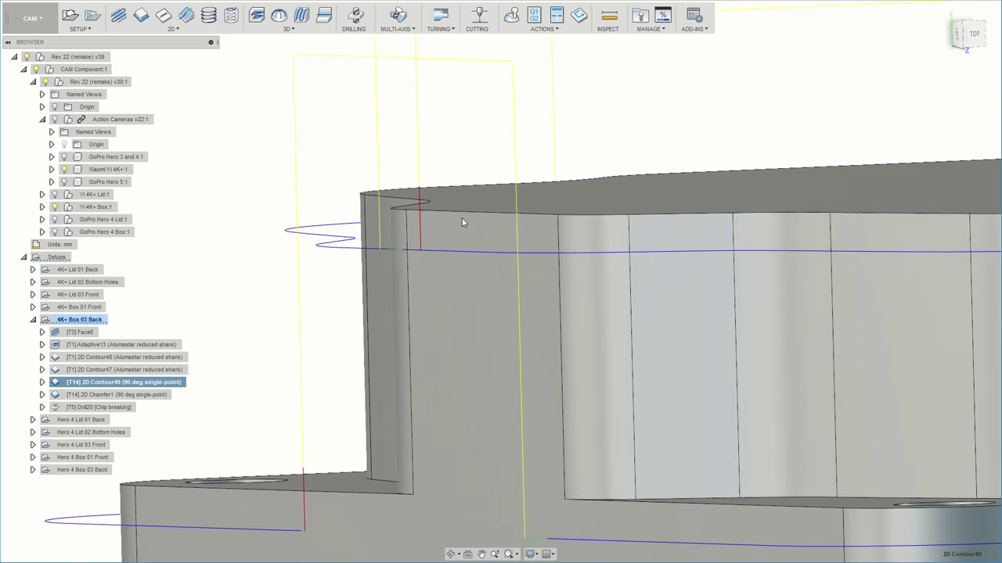
pyautogui.keyDown('shift'); pyautogui.moveTo(462, 223); pyautogui.dragTo(404, 156, button='middle'); pyautogui.keyUp('shift')
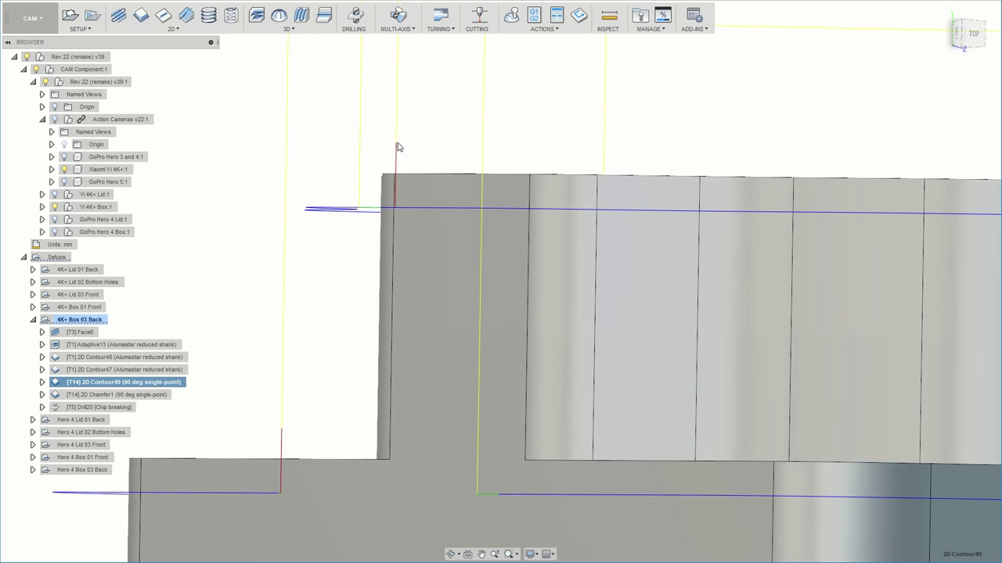
pyautogui.keyDown('shift'); pyautogui.moveTo(442, 179); pyautogui.dragTo(377, 220, button='middle'); pyautogui.keyUp('shift')
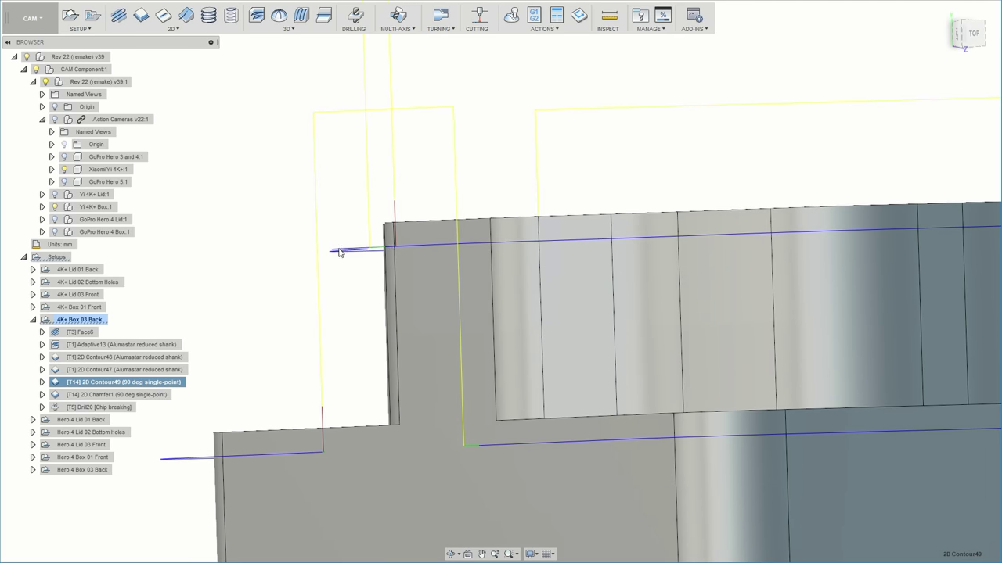
pyautogui.keyDown('shift'); pyautogui.moveTo(582, 249); pyautogui.dragTo(347, 259, button='middle'); pyautogui.keyUp('shift')
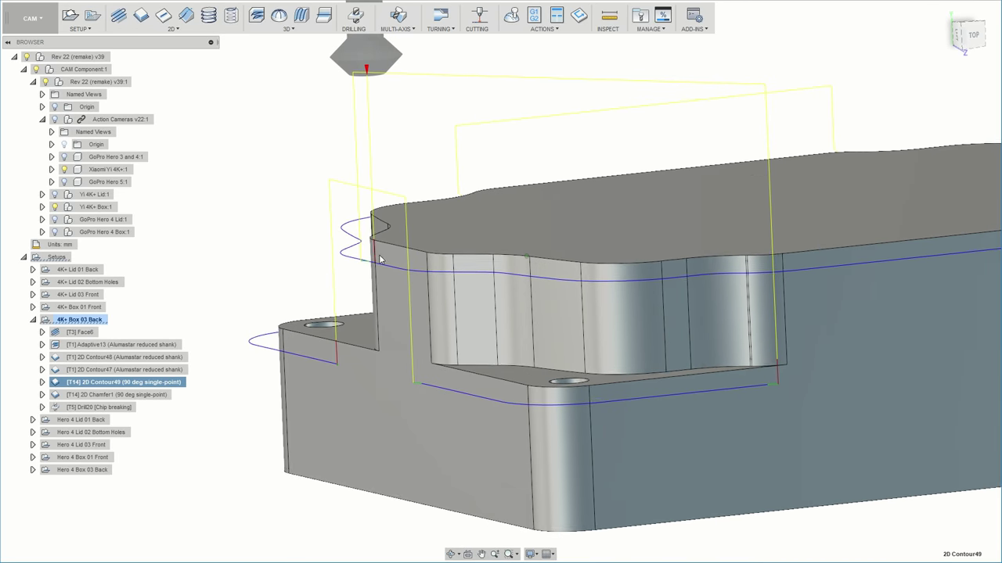
pyautogui.keyDown('shift'); pyautogui.moveTo(328, 274); pyautogui.dragTo(383, 267, button='middle'); pyautogui.keyUp('shift')
pyautogui.scroll(5, 384, 268)
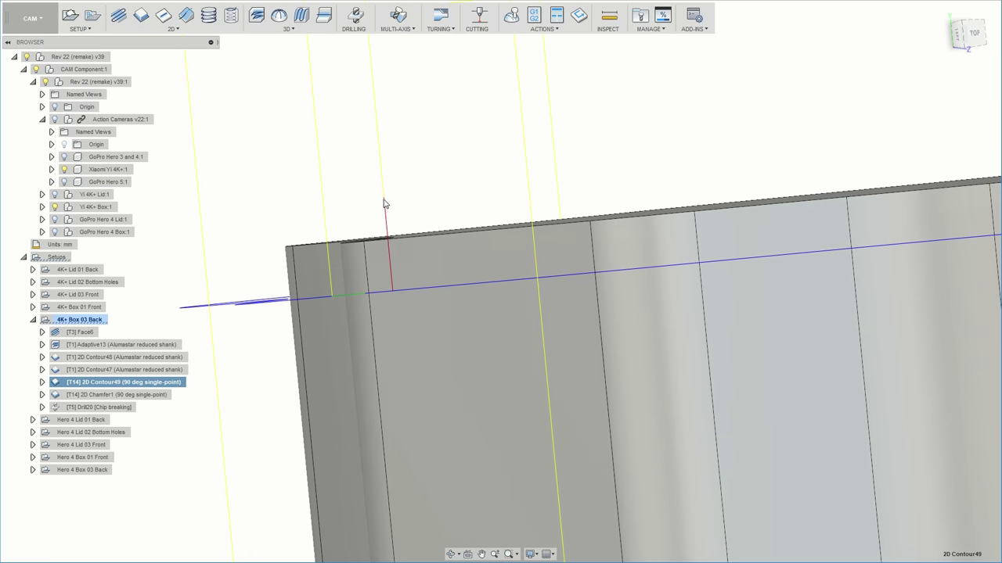
pyautogui.keyDown('shift'); pyautogui.moveTo(387, 206); pyautogui.dragTo(389, 277, button='middle'); pyautogui.keyUp('shift')
pyautogui.scroll(-5, 389, 277)
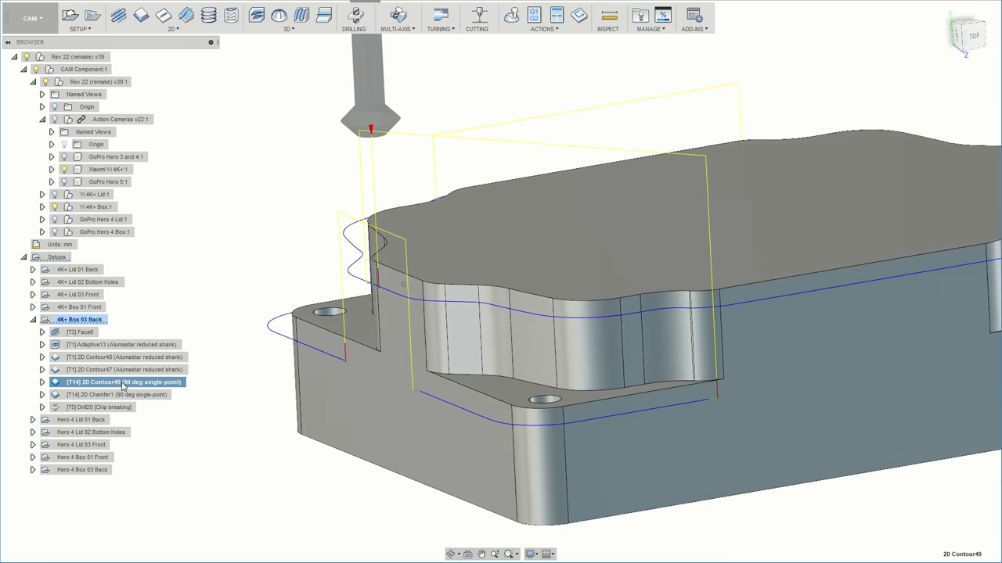
# Step: Replace the tool of 2D Contour49 with the 3/8" chamfer mill (82 deg chamfer mill) from the local Tools library
pyautogui.rightClick(125, 384)
pyautogui.click(147, 387)
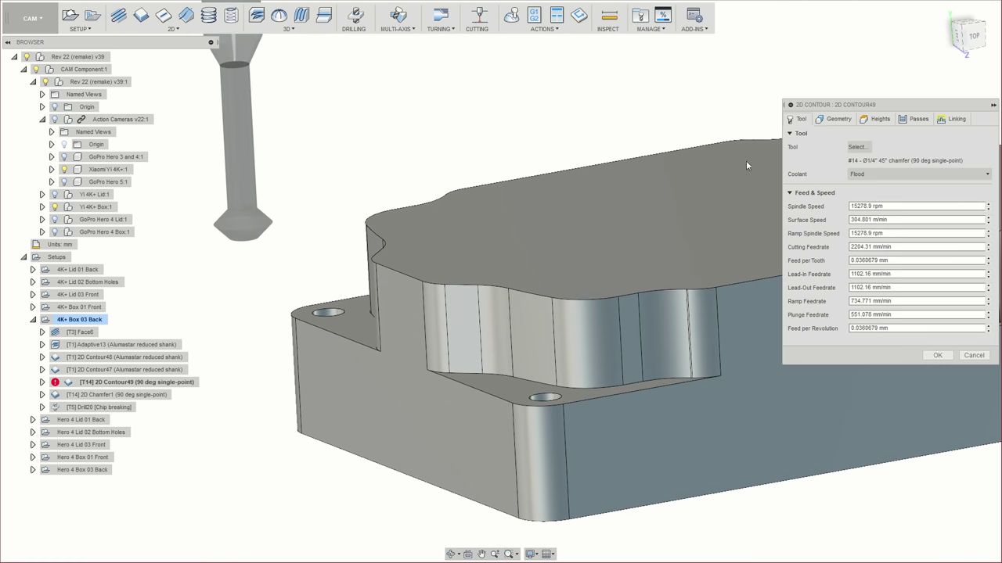
pyautogui.click(856, 147)
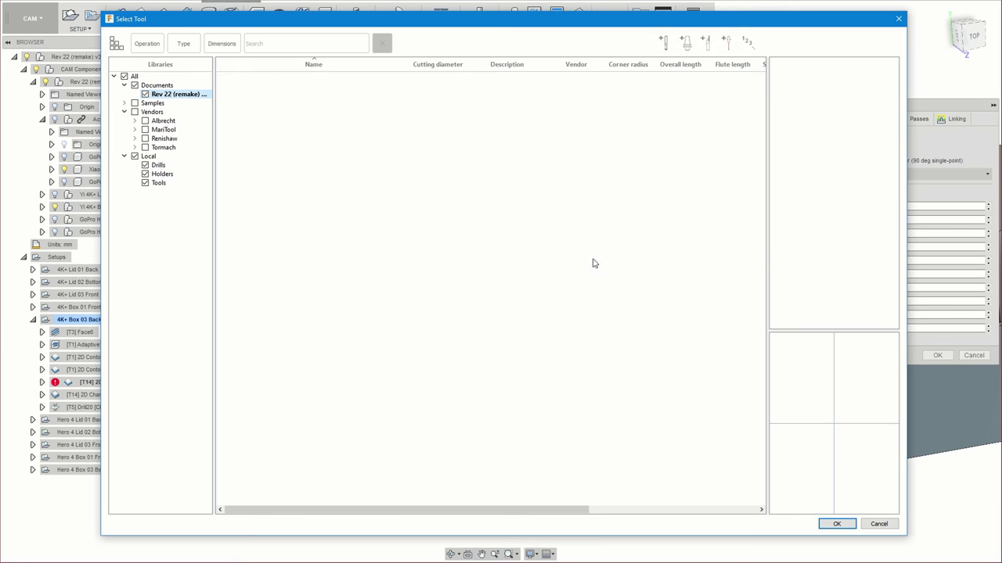
pyautogui.click(171, 184)
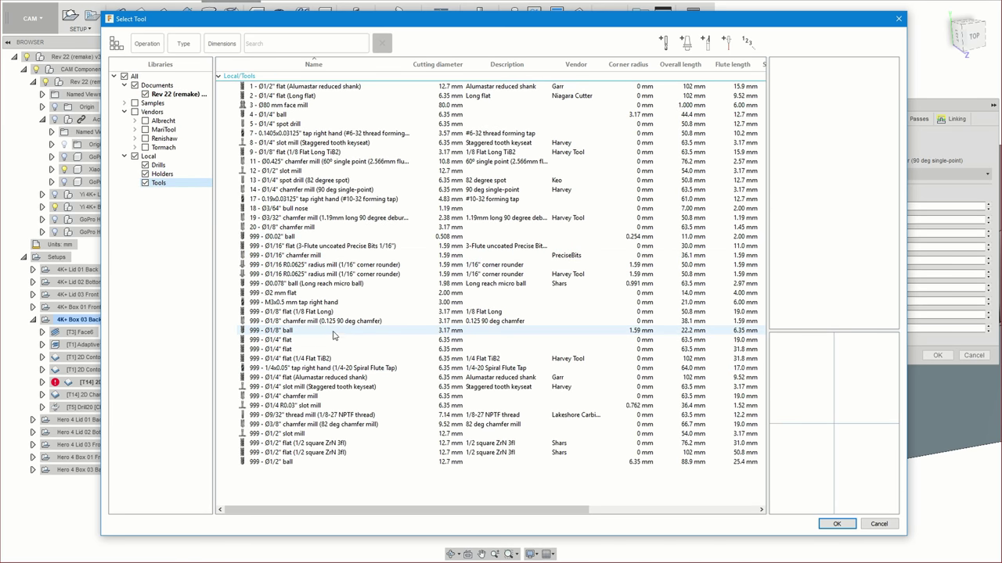
pyautogui.click(341, 397)
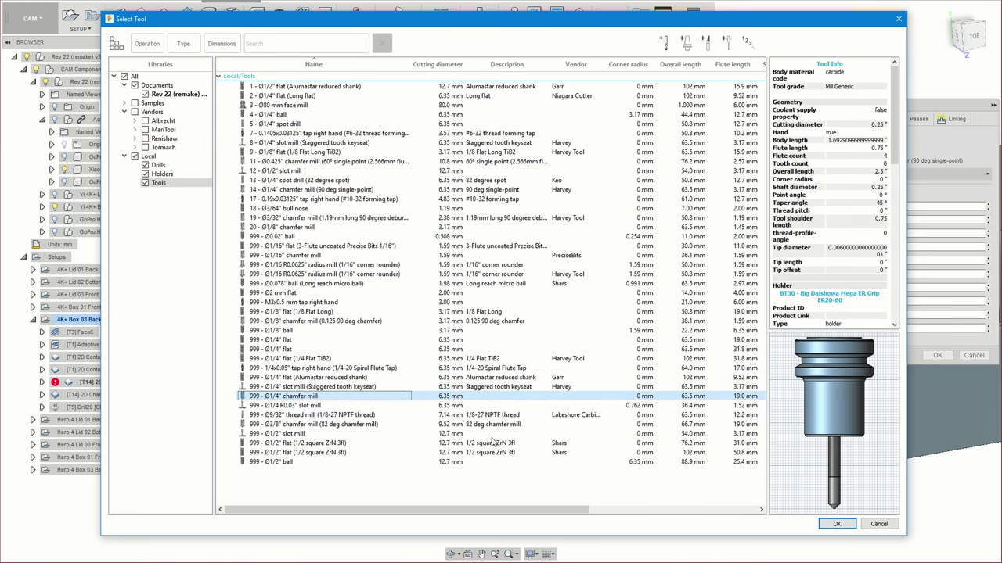
pyautogui.click(325, 425)
pyautogui.click(836, 524)
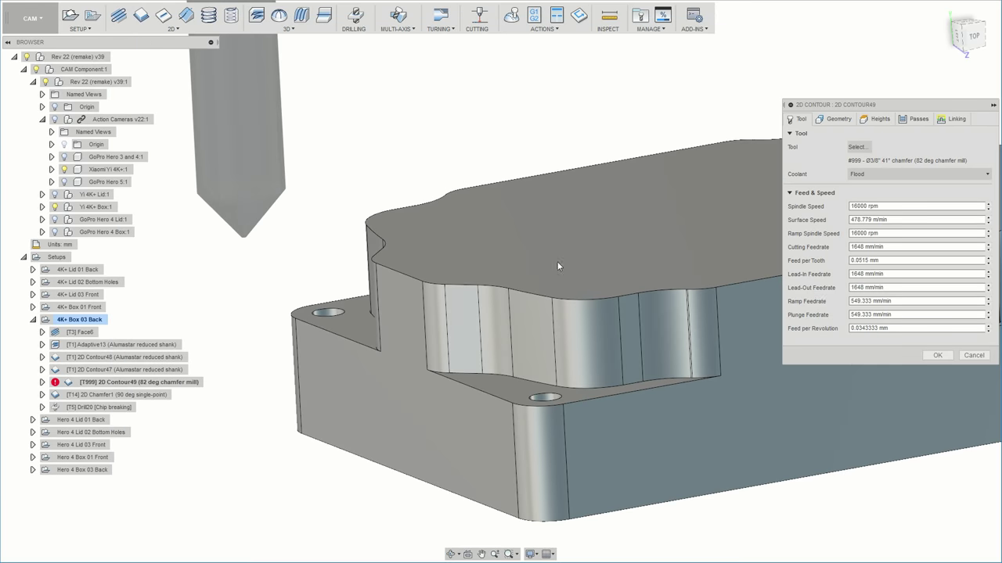
# Step: Set the chamfer tip offset of 2D Contour49 to 5 mm, regenerate the toolpath and inspect its plunge moves
pyautogui.click(917, 119)
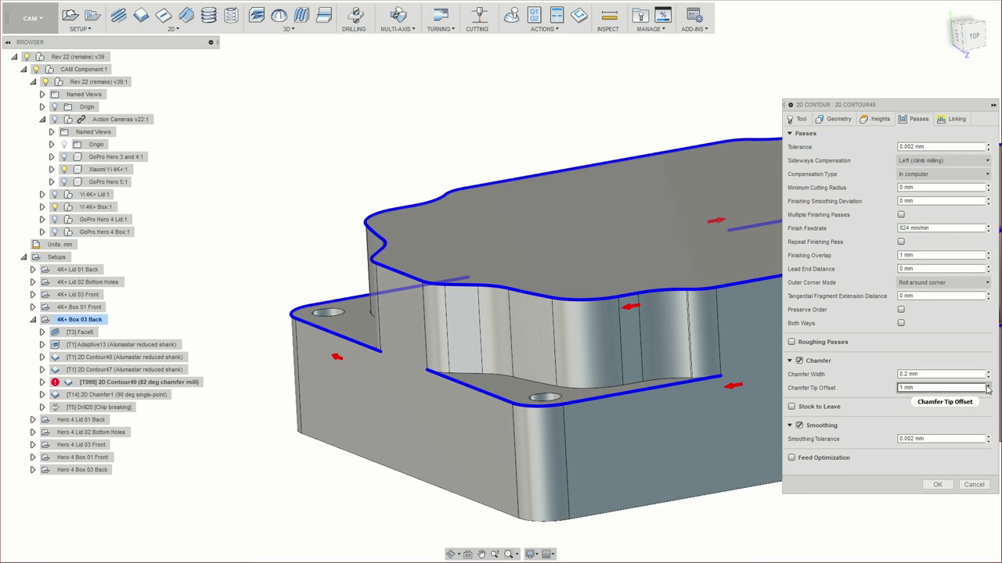
pyautogui.click(988, 387)
pyautogui.click(987, 387)
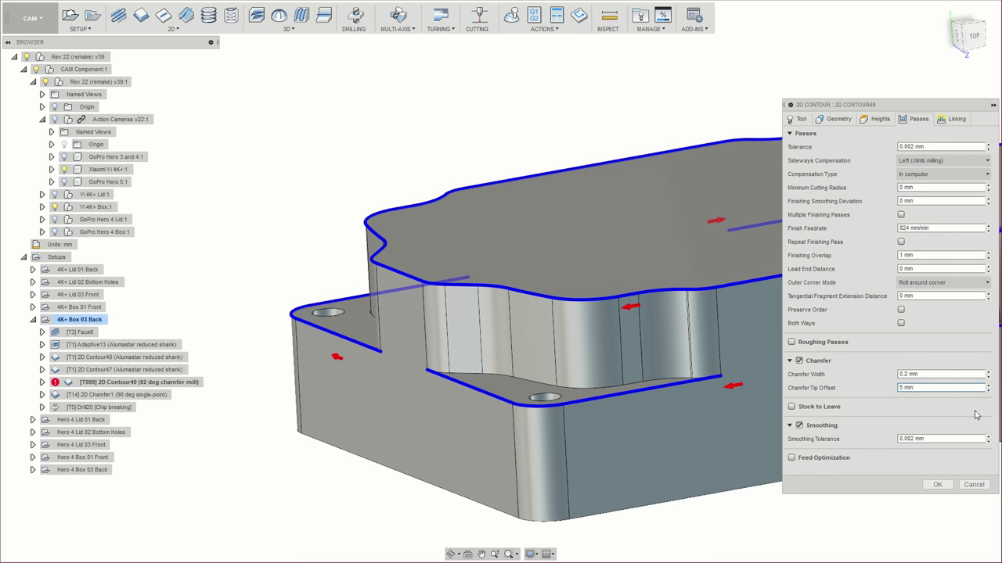
pyautogui.click(937, 485)
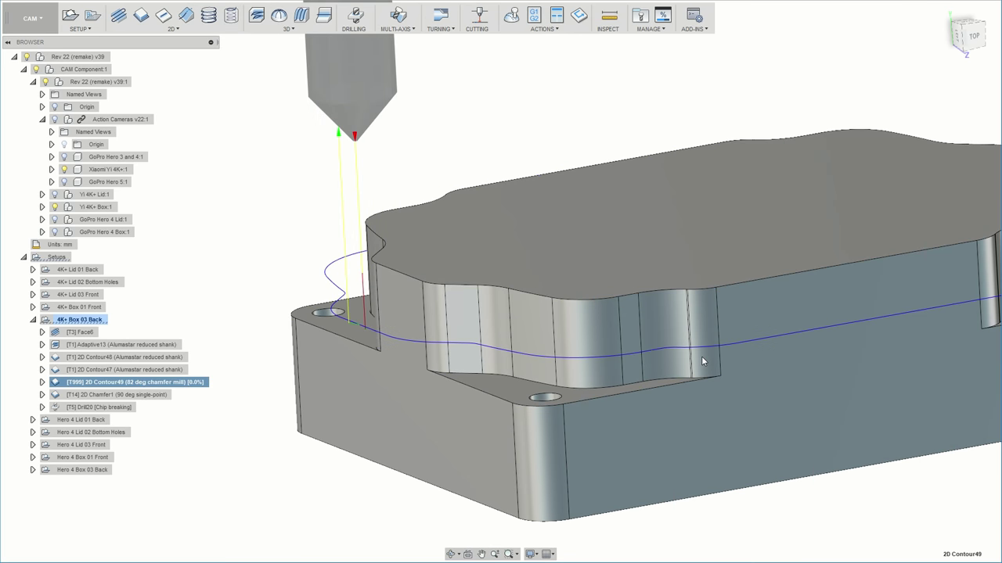
pyautogui.keyDown('shift'); pyautogui.moveTo(375, 332); pyautogui.dragTo(368, 334, button='middle'); pyautogui.keyUp('shift')
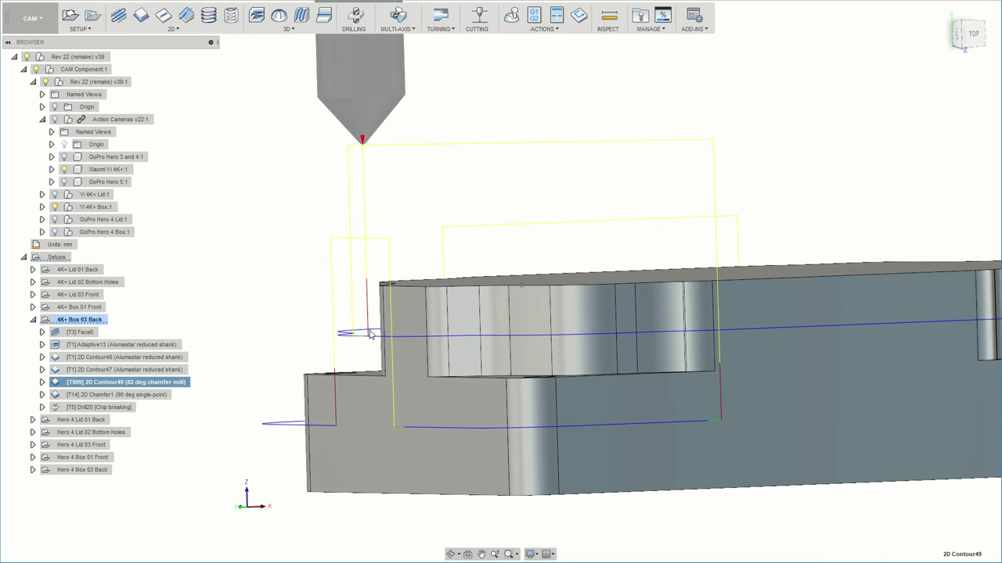
pyautogui.keyDown('shift'); pyautogui.moveTo(381, 342); pyautogui.dragTo(356, 268, button='middle'); pyautogui.keyUp('shift')
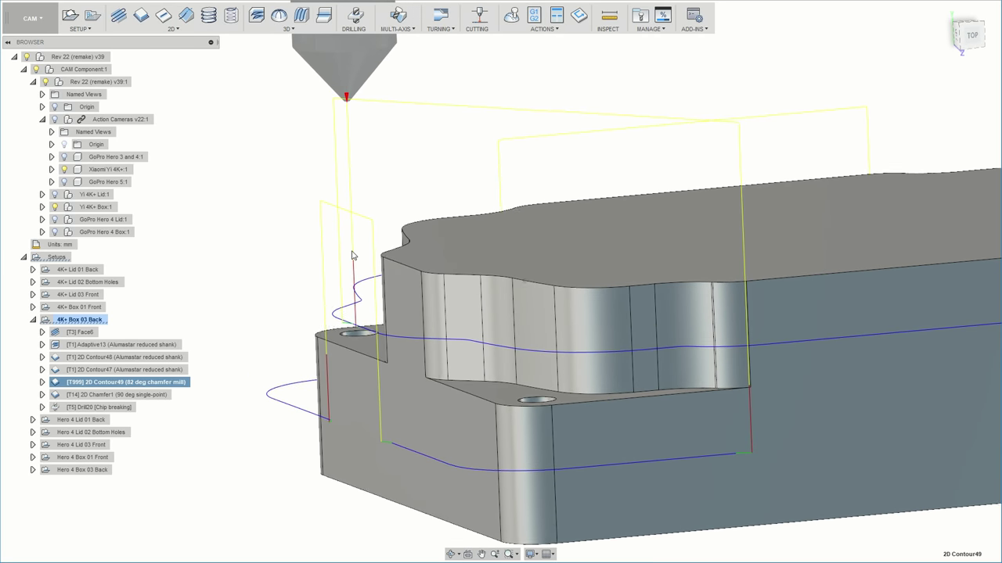
pyautogui.keyDown('shift'); pyautogui.moveTo(355, 327); pyautogui.dragTo(294, 349, button='middle'); pyautogui.keyUp('shift')
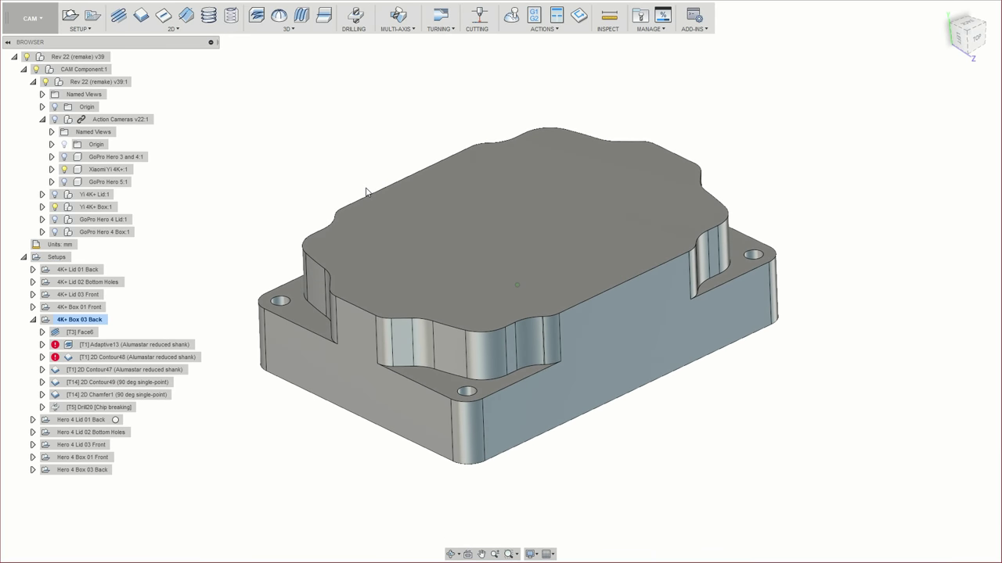
# Step: Display the 2D Contour47 toolpath and show the Y4K Box Stock component inside YI 4K+ Box
pyautogui.keyDown('shift'); pyautogui.moveTo(366, 192); pyautogui.dragTo(286, 338, button='middle'); pyautogui.keyUp('shift')
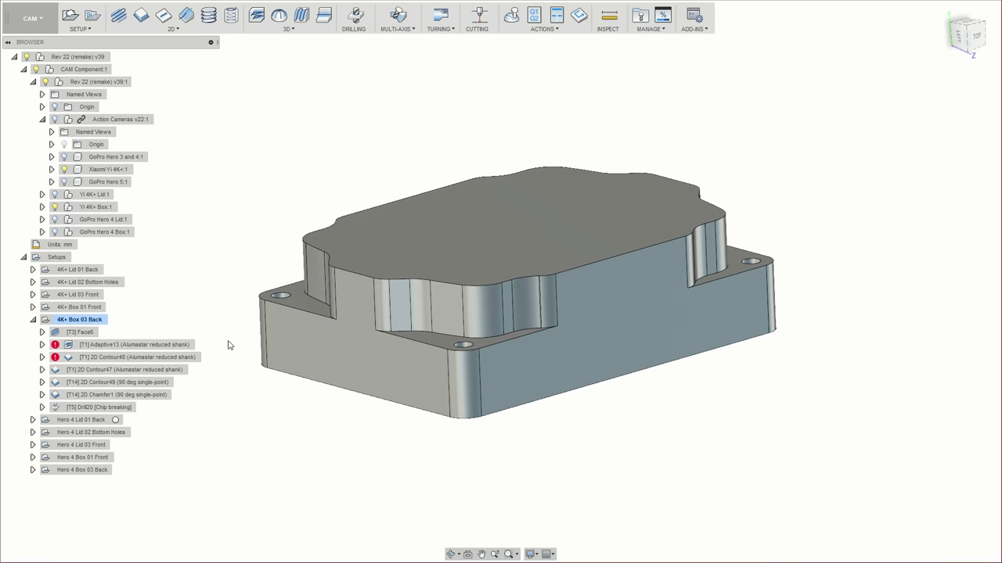
pyautogui.keyDown('shift'); pyautogui.moveTo(532, 419); pyautogui.dragTo(452, 390, button='middle'); pyautogui.keyUp('shift')
pyautogui.moveTo(304, 374)
pyautogui.keyDown('shift'); pyautogui.mouseDown(button='middle')
pyautogui.moveTo(282, 317)
pyautogui.moveTo(371, 393)
pyautogui.moveTo(592, 369)
pyautogui.moveTo(535, 313)
pyautogui.mouseUp(button='middle'); pyautogui.keyUp('shift')
pyautogui.keyDown('shift'); pyautogui.moveTo(418, 377); pyautogui.dragTo(412, 371, button='middle'); pyautogui.keyUp('shift')
pyautogui.click(142, 371)
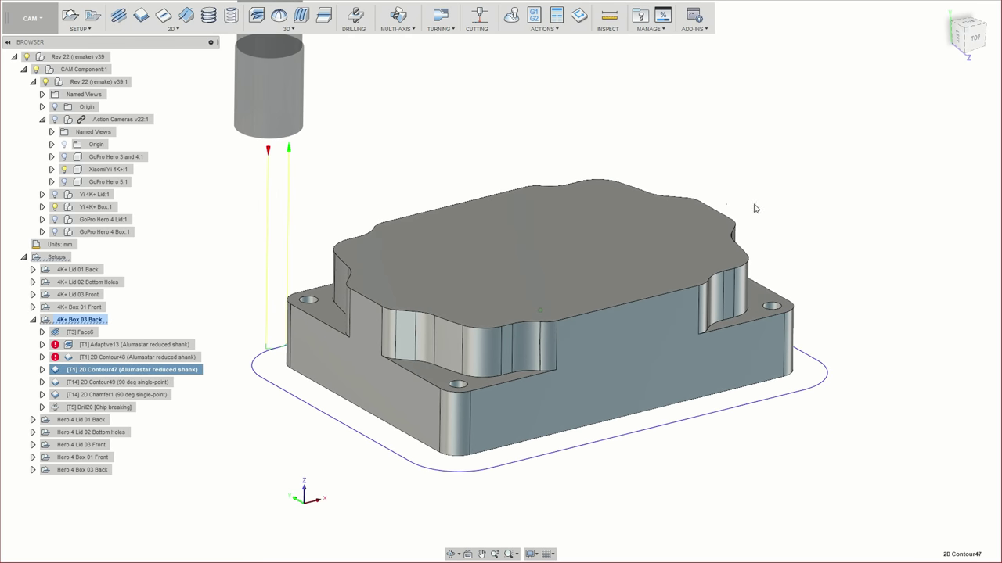
pyautogui.keyDown('shift'); pyautogui.moveTo(363, 206); pyautogui.dragTo(415, 311, button='middle'); pyautogui.keyUp('shift')
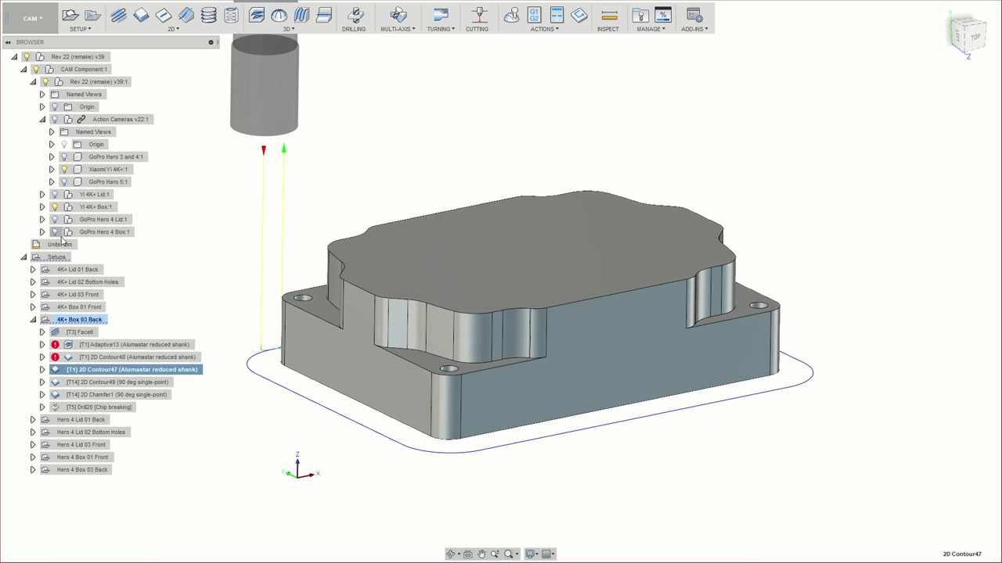
pyautogui.click(43, 207)
pyautogui.click(64, 294)
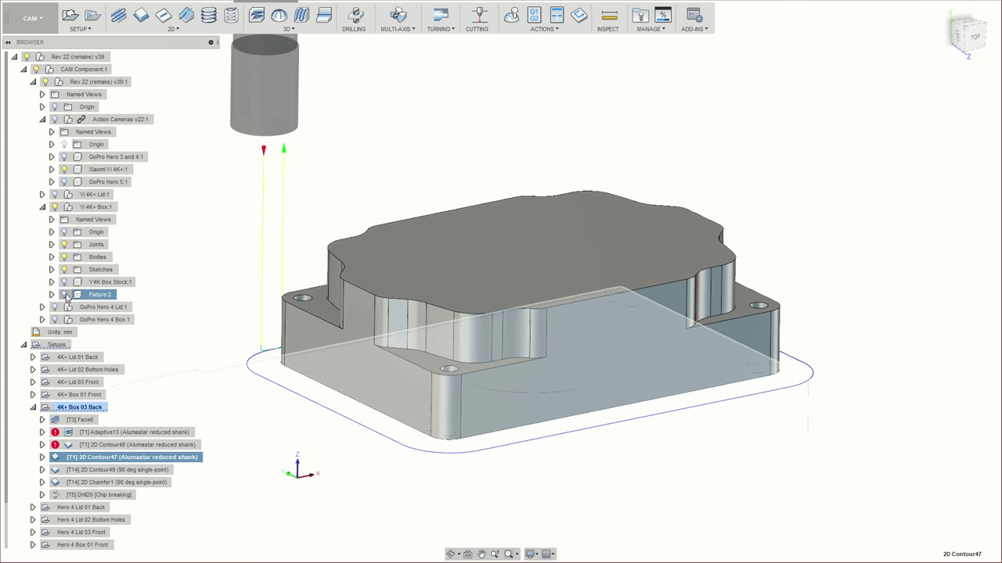
# Step: Inspect the 2D Contour47 toolpath and its plunge and retract moves against the box stock from the side
pyautogui.keyDown('shift'); pyautogui.moveTo(450, 197); pyautogui.dragTo(273, 370, button='middle'); pyautogui.keyUp('shift')
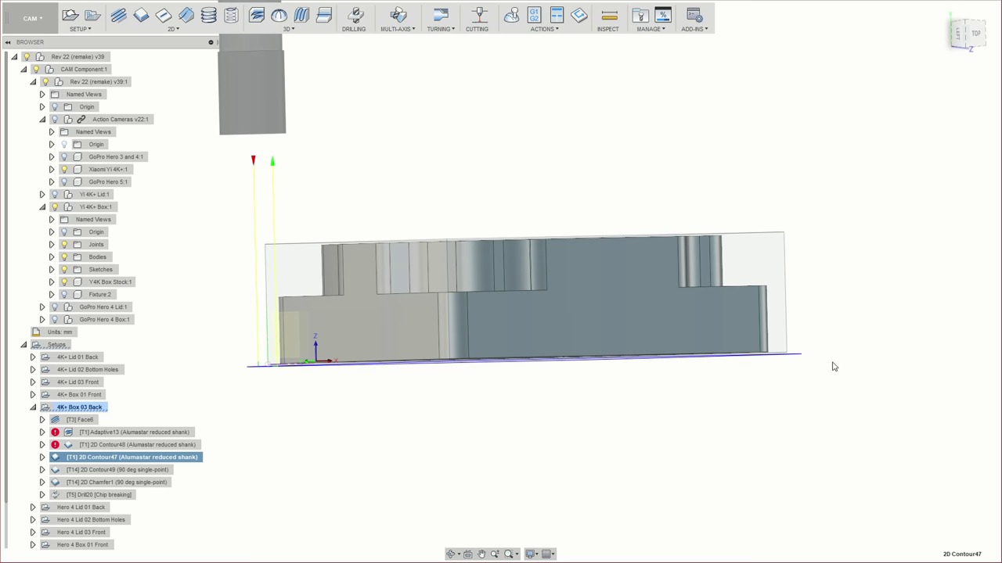
pyautogui.moveTo(724, 371)
pyautogui.keyDown('shift'); pyautogui.mouseDown(button='middle')
pyautogui.moveTo(695, 361)
pyautogui.moveTo(729, 373)
pyautogui.mouseUp(button='middle'); pyautogui.keyUp('shift')
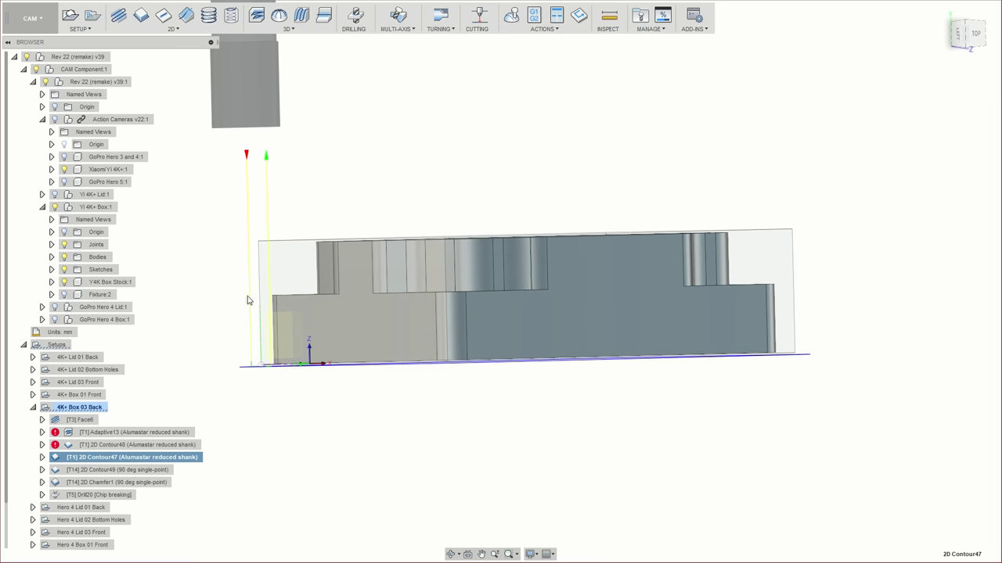
pyautogui.keyDown('shift'); pyautogui.moveTo(791, 376); pyautogui.dragTo(767, 343, button='middle'); pyautogui.keyUp('shift')
# Step: Open 2D Contour47 for editing and examine its selected contour chain around the box's lower edge against the stock
pyautogui.rightClick(111, 461)
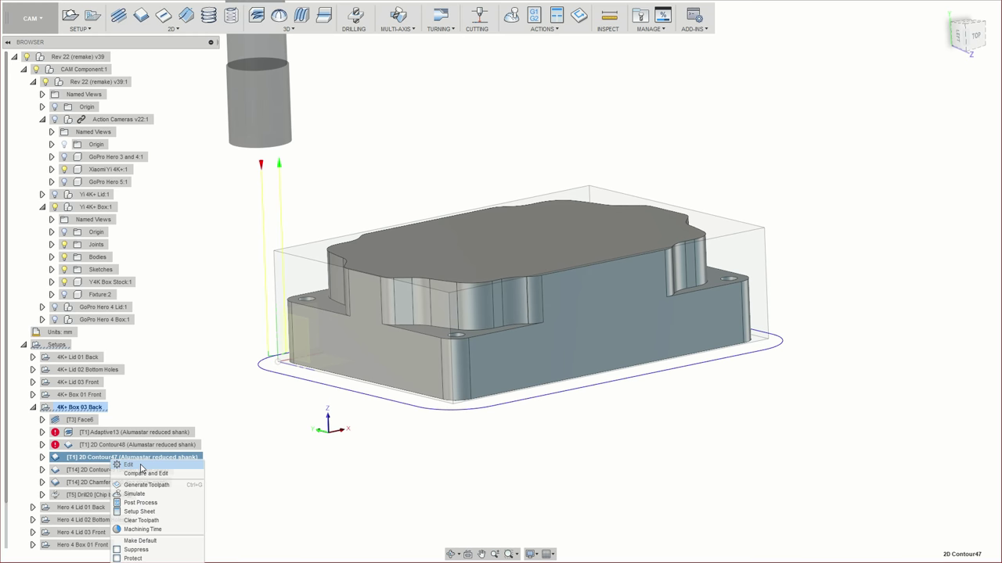
pyautogui.click(137, 470)
pyautogui.click(838, 119)
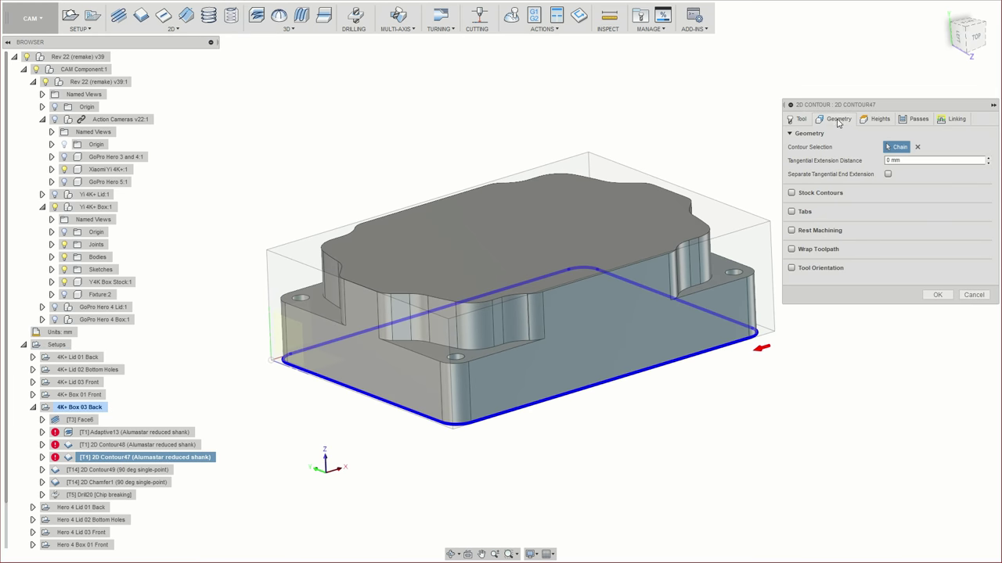
pyautogui.keyDown('shift'); pyautogui.moveTo(464, 412); pyautogui.dragTo(320, 391, button='middle'); pyautogui.keyUp('shift')
pyautogui.keyDown('shift'); pyautogui.moveTo(736, 342); pyautogui.dragTo(243, 273, button='middle'); pyautogui.keyUp('shift')
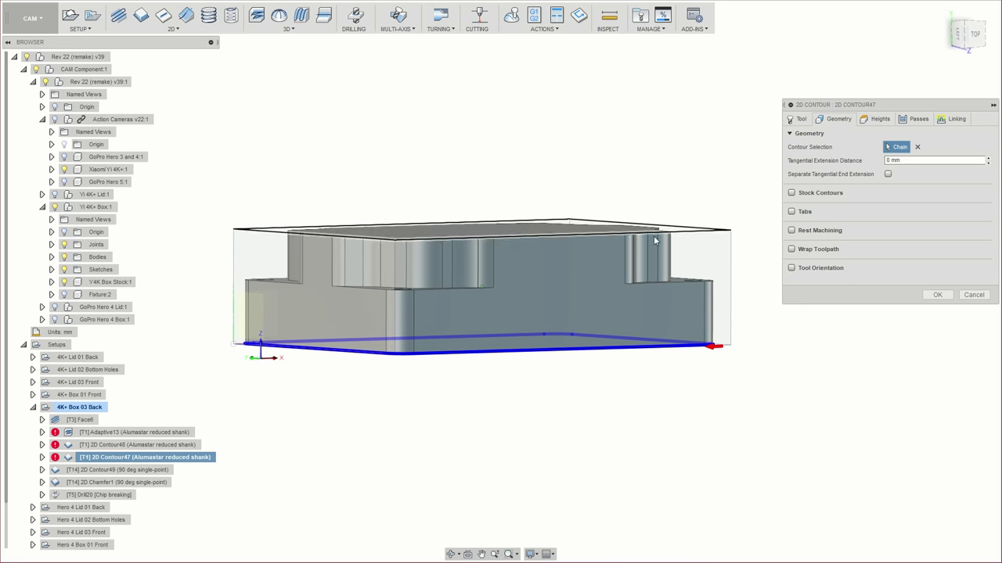
pyautogui.keyDown('shift'); pyautogui.moveTo(438, 305); pyautogui.dragTo(690, 324, button='middle'); pyautogui.keyUp('shift')
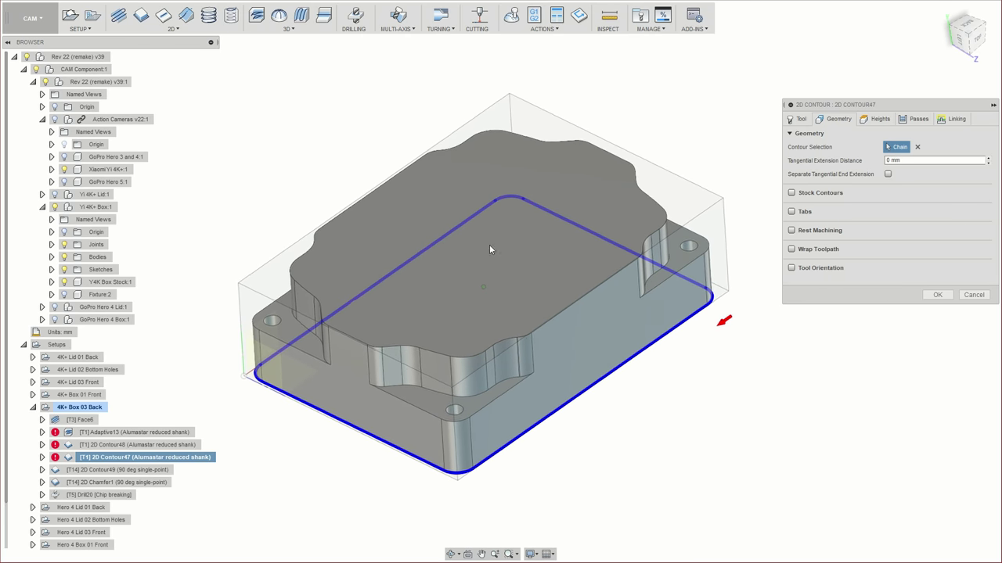
pyautogui.keyDown('shift'); pyautogui.moveTo(490, 245); pyautogui.dragTo(465, 246, button='middle'); pyautogui.keyUp('shift')
pyautogui.keyDown('shift'); pyautogui.moveTo(933, 211); pyautogui.dragTo(922, 148, button='middle'); pyautogui.keyUp('shift')
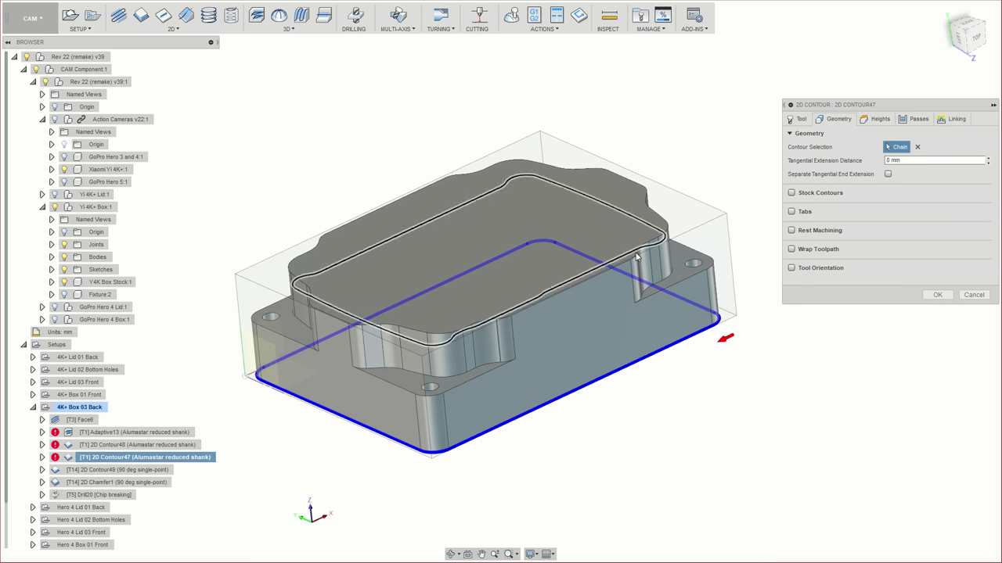
pyautogui.keyDown('shift'); pyautogui.moveTo(636, 257); pyautogui.dragTo(654, 249, button='middle'); pyautogui.keyUp('shift')
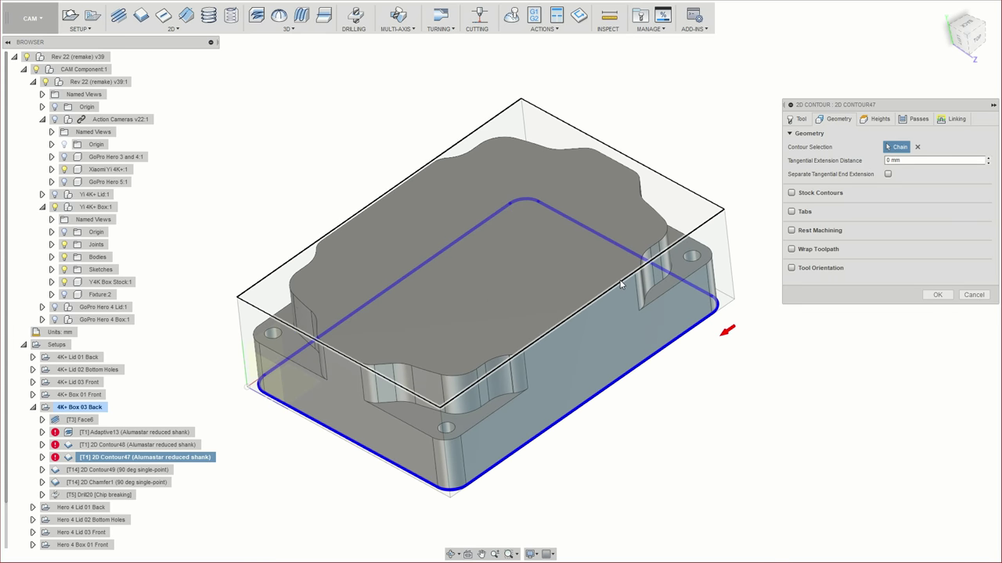
# Step: Try to add the outer outline of the corner flange level as a second contour chain of 2D Contour47
pyautogui.click(671, 295)
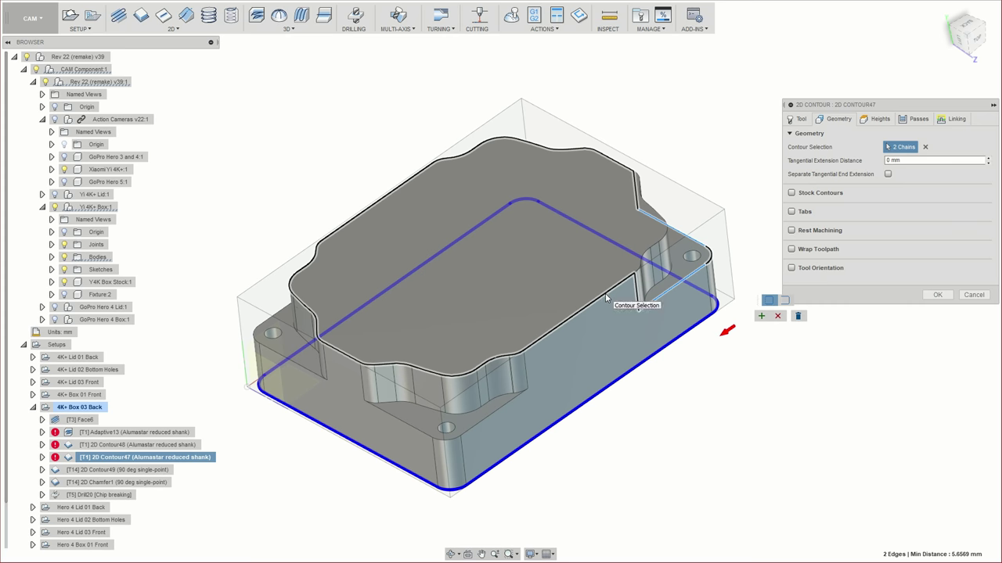
pyautogui.click(500, 409)
pyautogui.keyDown('shift'); pyautogui.moveTo(608, 247); pyautogui.dragTo(570, 244, button='middle'); pyautogui.keyUp('shift')
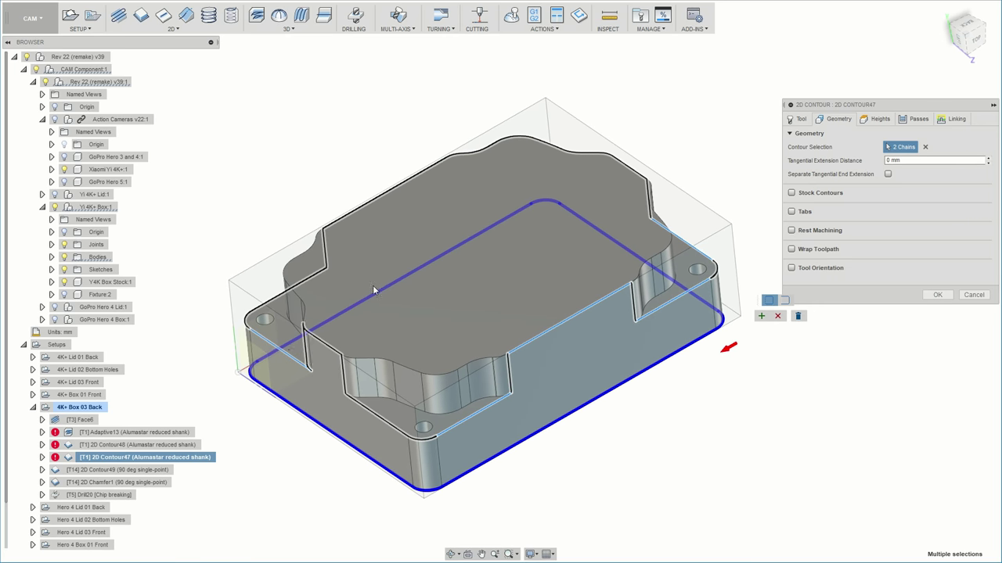
pyautogui.keyDown('shift'); pyautogui.moveTo(374, 291); pyautogui.dragTo(654, 235, button='middle'); pyautogui.keyUp('shift')
pyautogui.click(762, 317)
pyautogui.keyDown('shift'); pyautogui.moveTo(631, 296); pyautogui.dragTo(550, 305, button='middle'); pyautogui.keyUp('shift')
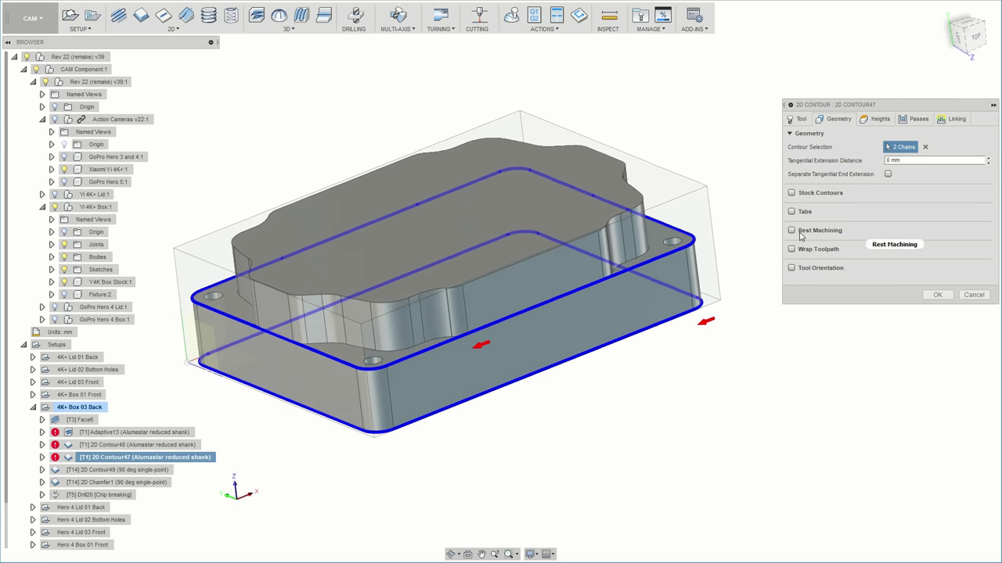
pyautogui.click(977, 291)
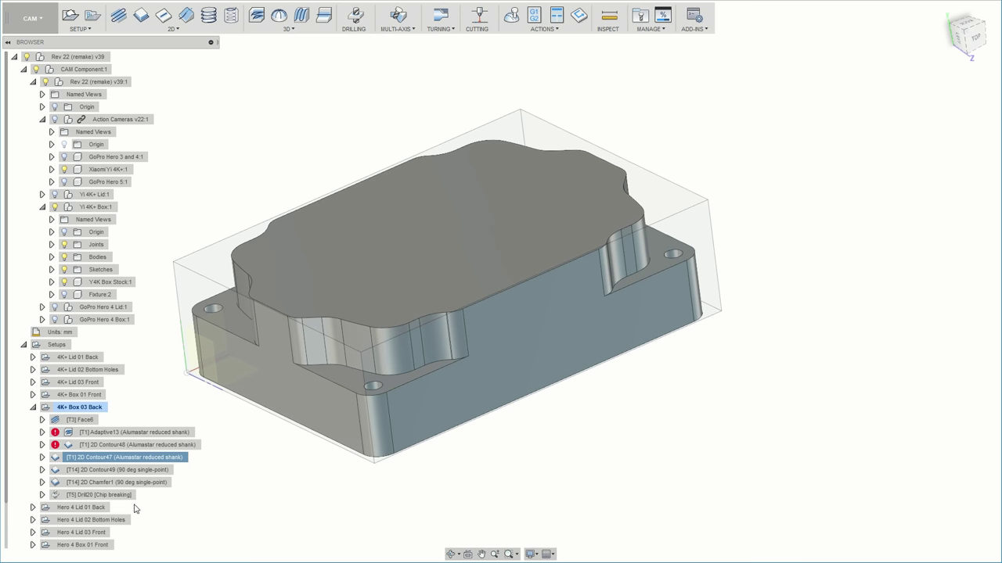
# Step: Set the bottom height of 2D Contour47 to a selection, referencing the rim face on the box's open underside
pyautogui.rightClick(120, 458)
pyautogui.click(141, 463)
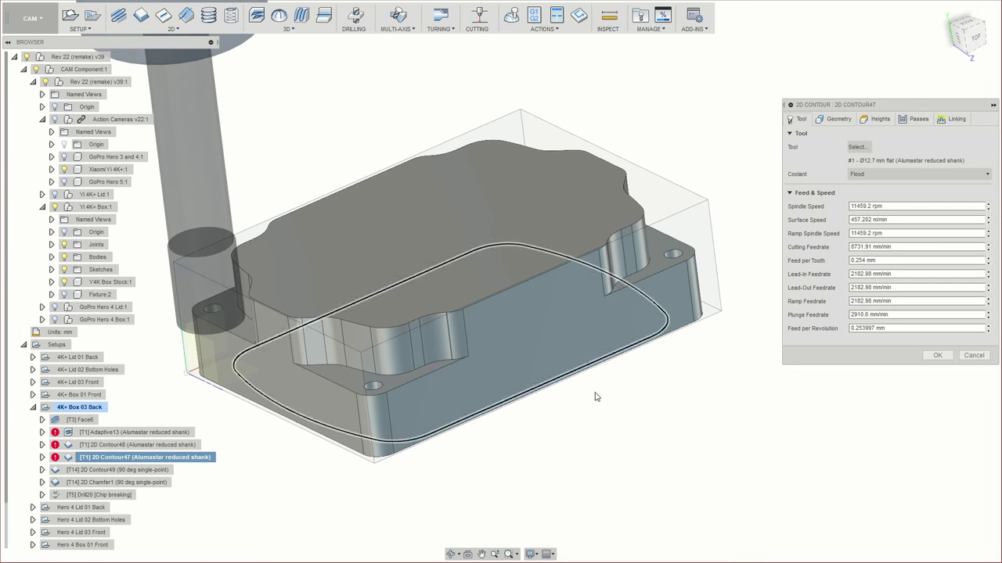
pyautogui.click(845, 121)
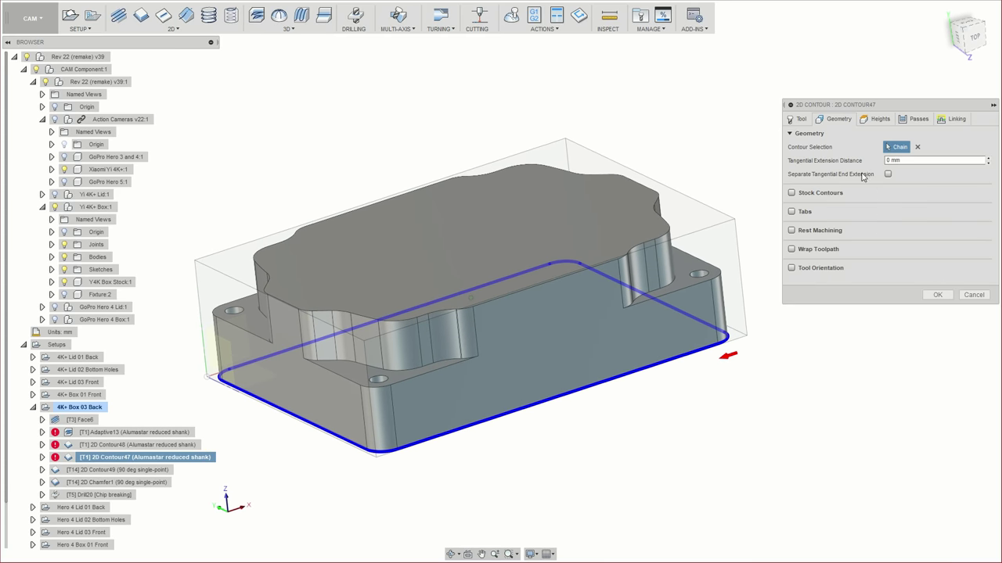
pyautogui.click(879, 119)
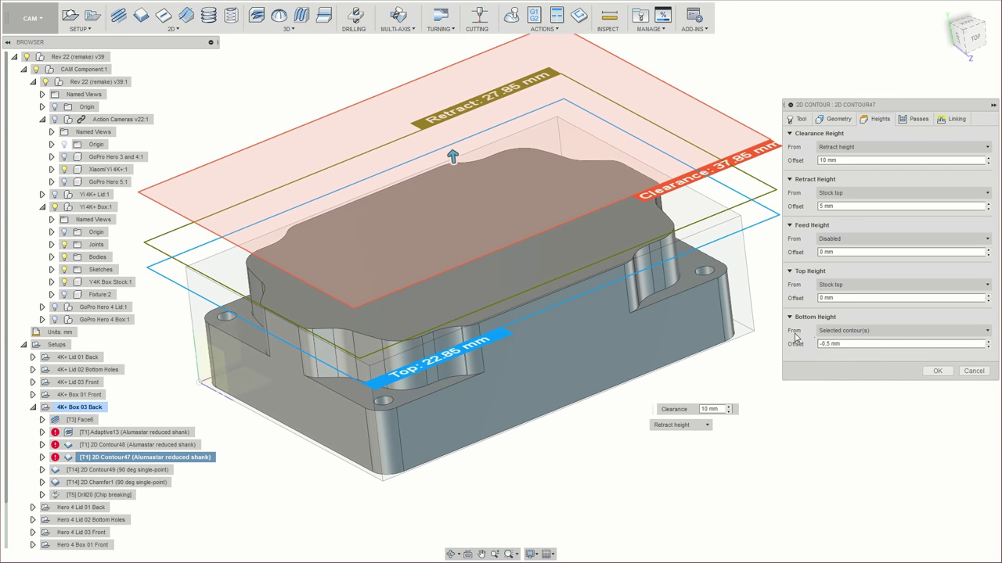
pyautogui.click(861, 335)
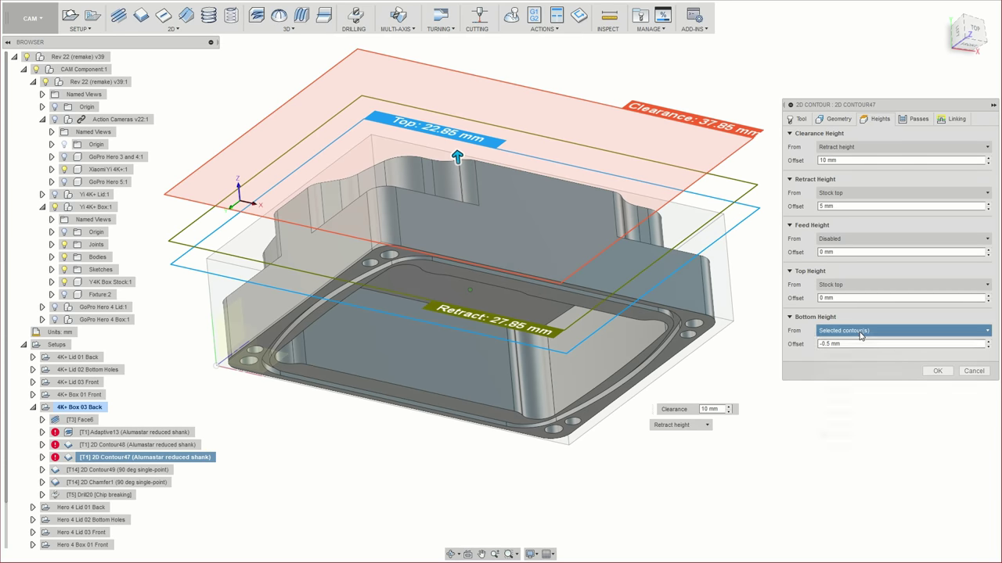
pyautogui.click(753, 400)
pyautogui.click(854, 332)
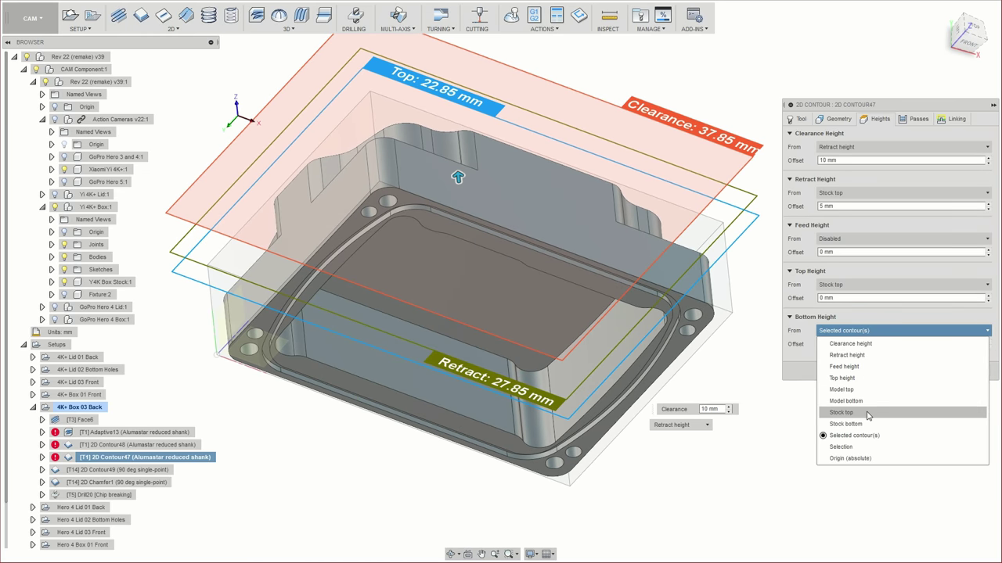
pyautogui.click(869, 446)
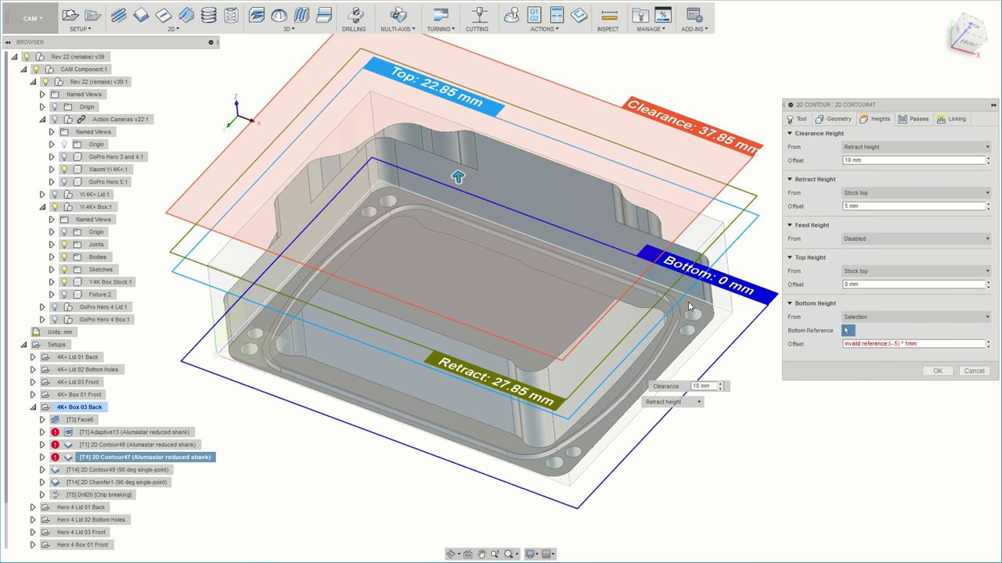
pyautogui.click(706, 315)
pyautogui.click(707, 336)
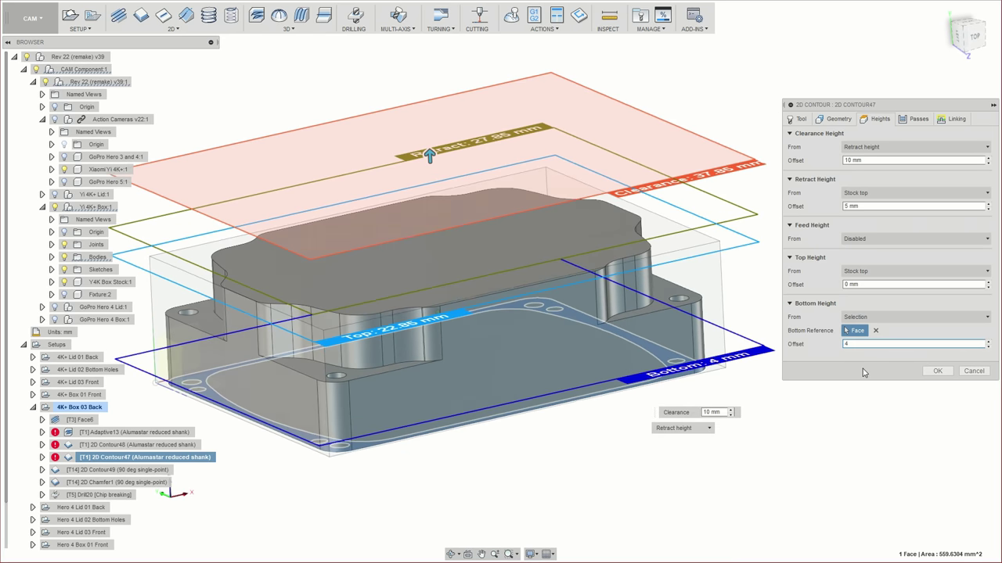
# Step: Set the bottom height offset of 2D Contour47 to 4 mm, regenerate the toolpath and inspect it against the stock
pyautogui.click(988, 345)
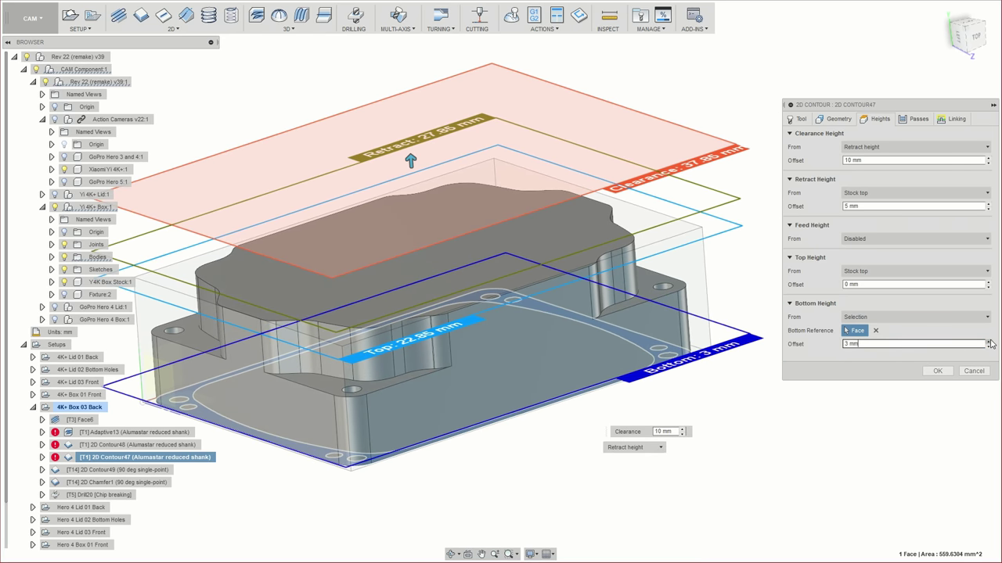
pyautogui.click(989, 342)
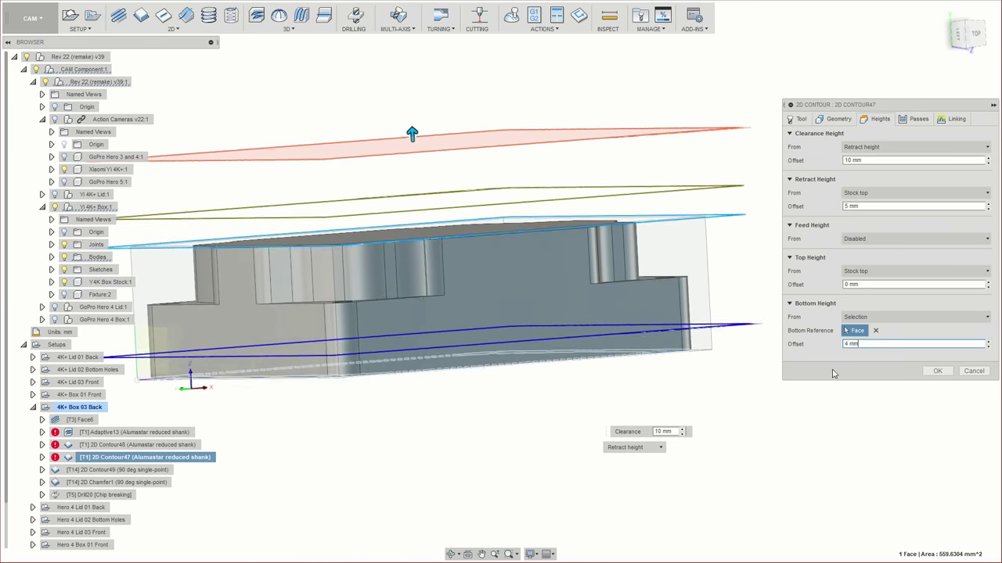
pyautogui.click(938, 371)
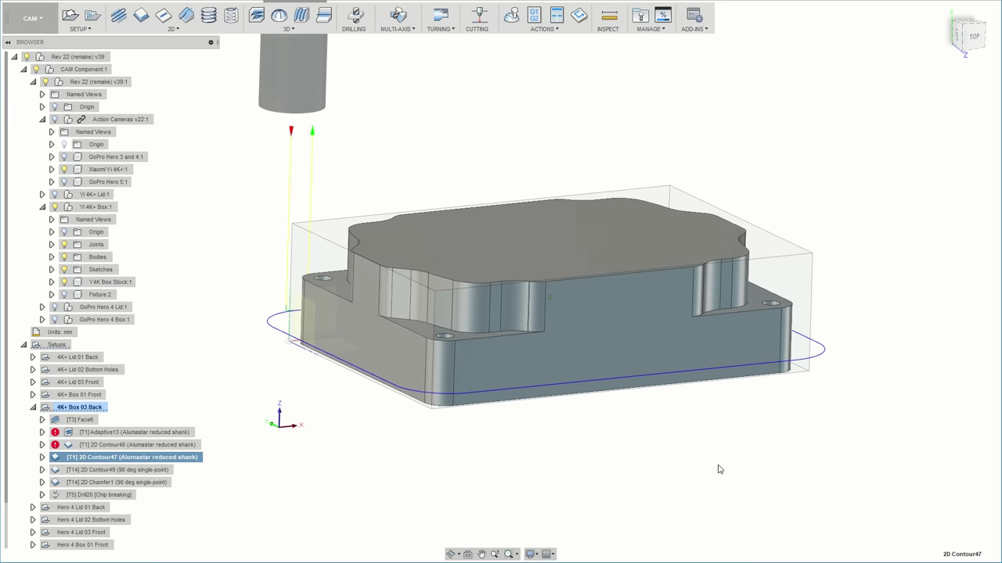
pyautogui.keyDown('shift'); pyautogui.moveTo(719, 470); pyautogui.dragTo(443, 419, button='middle'); pyautogui.keyUp('shift')
pyautogui.keyDown('shift'); pyautogui.moveTo(411, 347); pyautogui.dragTo(478, 440, button='middle'); pyautogui.keyUp('shift')
pyautogui.keyDown('shift'); pyautogui.moveTo(383, 409); pyautogui.dragTo(378, 359, button='middle'); pyautogui.keyUp('shift')
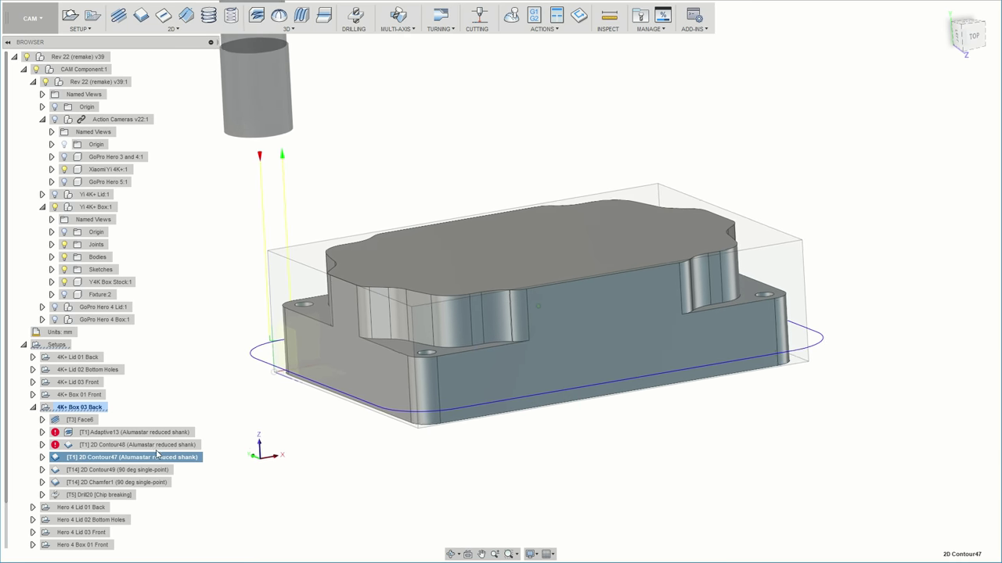
# Step: Review the height planes of 2D Contour47 and its contour chain around the box's lower edge
pyautogui.rightClick(157, 454)
pyautogui.click(219, 460)
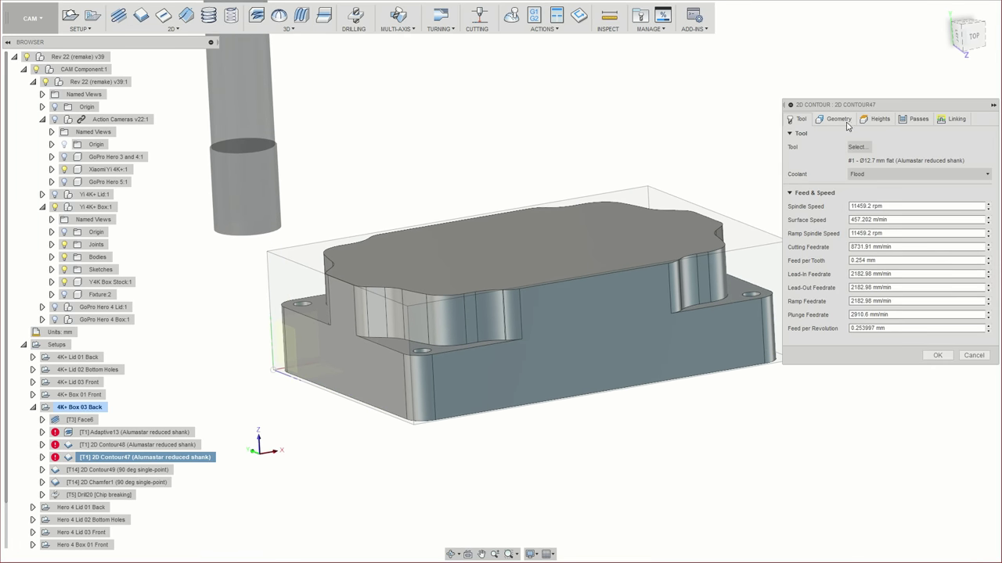
pyautogui.click(877, 119)
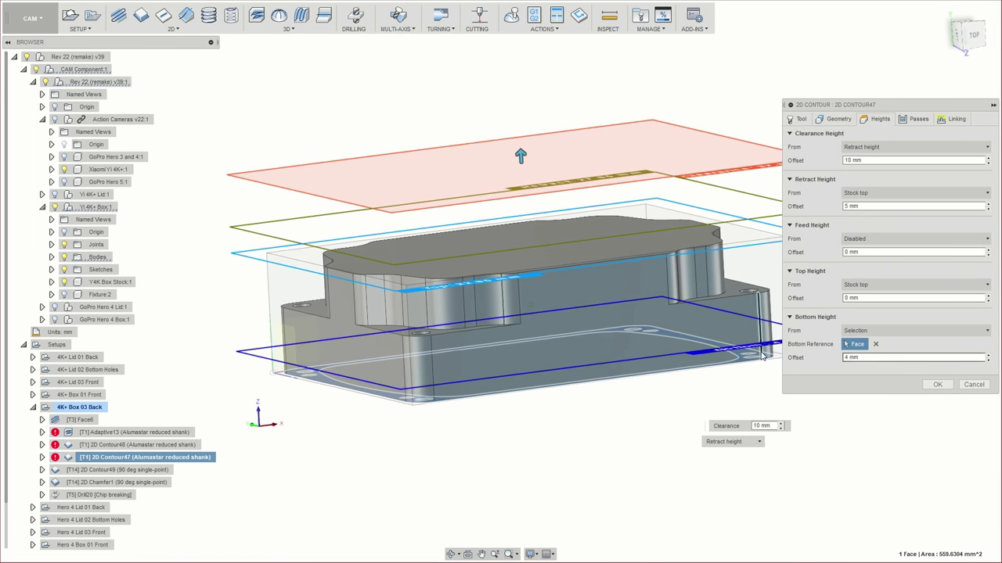
pyautogui.moveTo(698, 336); pyautogui.dragTo(699, 446, button='middle')
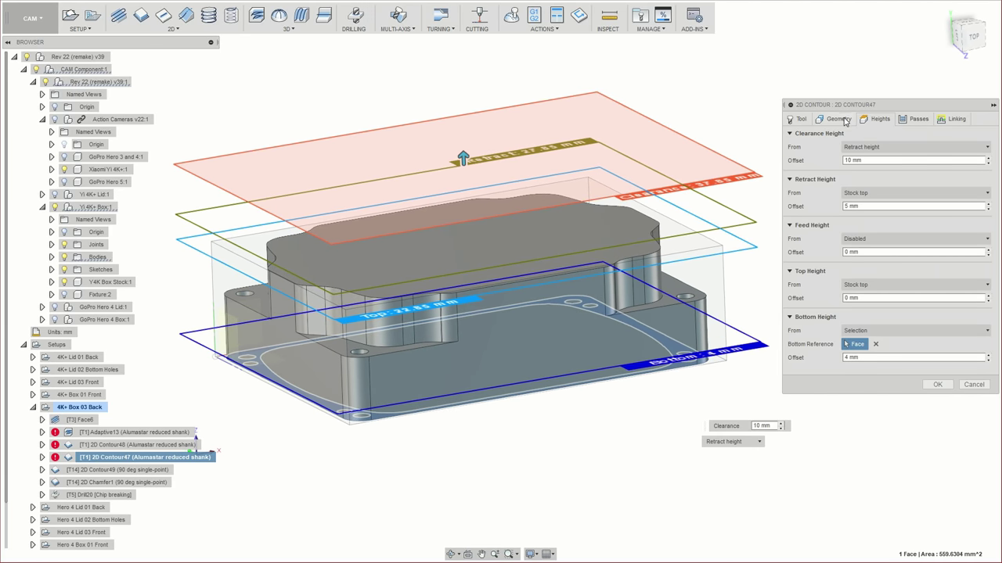
pyautogui.click(844, 121)
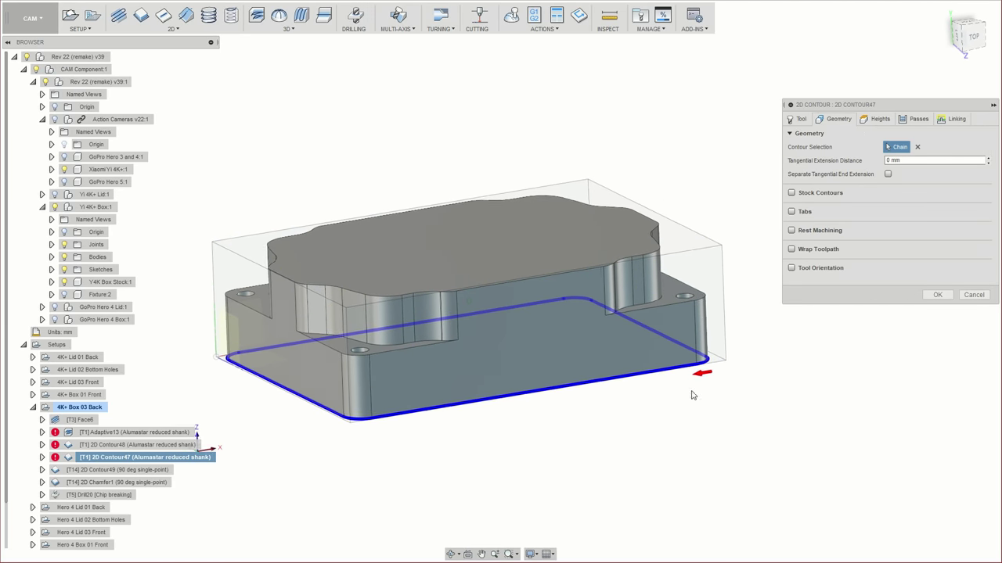
pyautogui.click(864, 122)
pyautogui.moveTo(681, 360)
pyautogui.keyDown('shift'); pyautogui.mouseDown(button='middle')
pyautogui.moveTo(652, 332)
pyautogui.moveTo(510, 351)
pyautogui.moveTo(476, 333)
pyautogui.moveTo(477, 362)
pyautogui.moveTo(473, 346)
pyautogui.moveTo(548, 368)
pyautogui.moveTo(673, 353)
pyautogui.mouseUp(button='middle'); pyautogui.keyUp('shift')
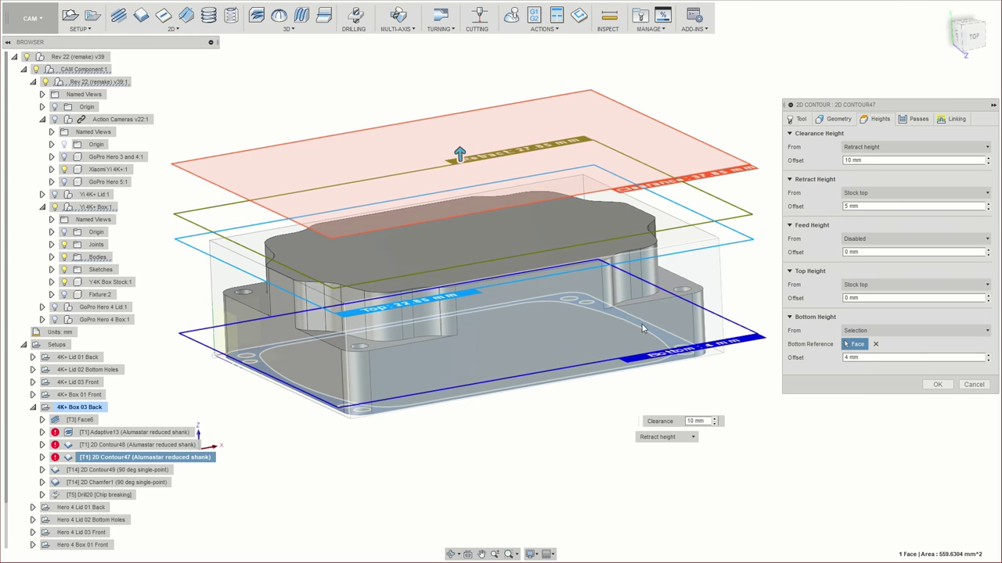
pyautogui.keyDown('shift'); pyautogui.moveTo(665, 227); pyautogui.dragTo(530, 351, button='middle'); pyautogui.keyUp('shift')
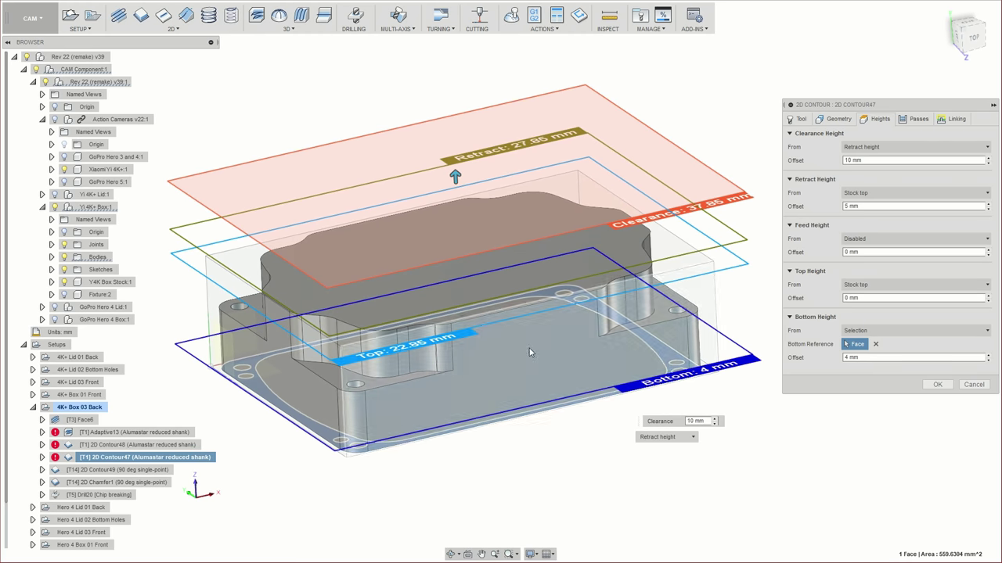
pyautogui.keyDown('shift'); pyautogui.moveTo(960, 397); pyautogui.dragTo(958, 415, button='middle'); pyautogui.keyUp('shift')
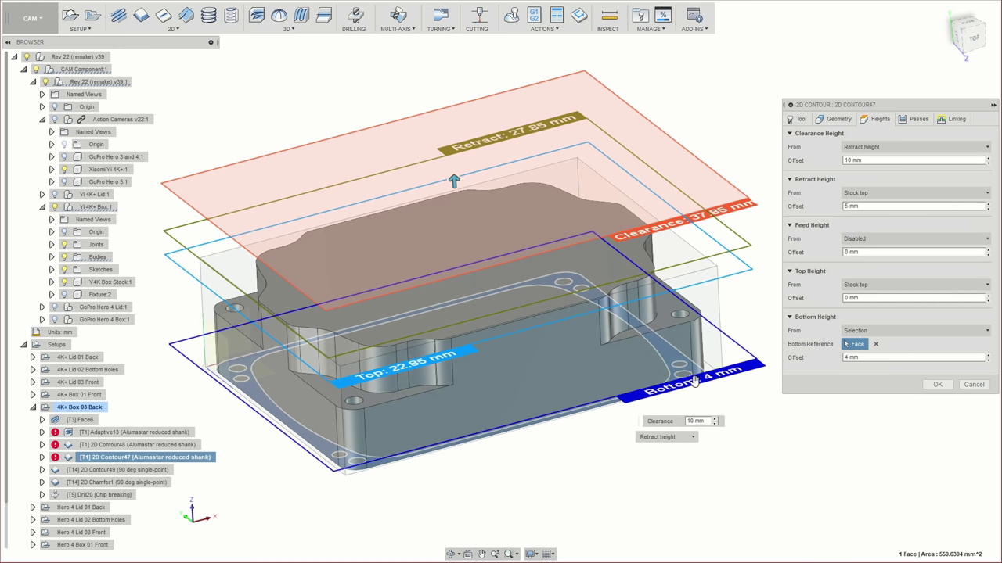
pyautogui.click(973, 384)
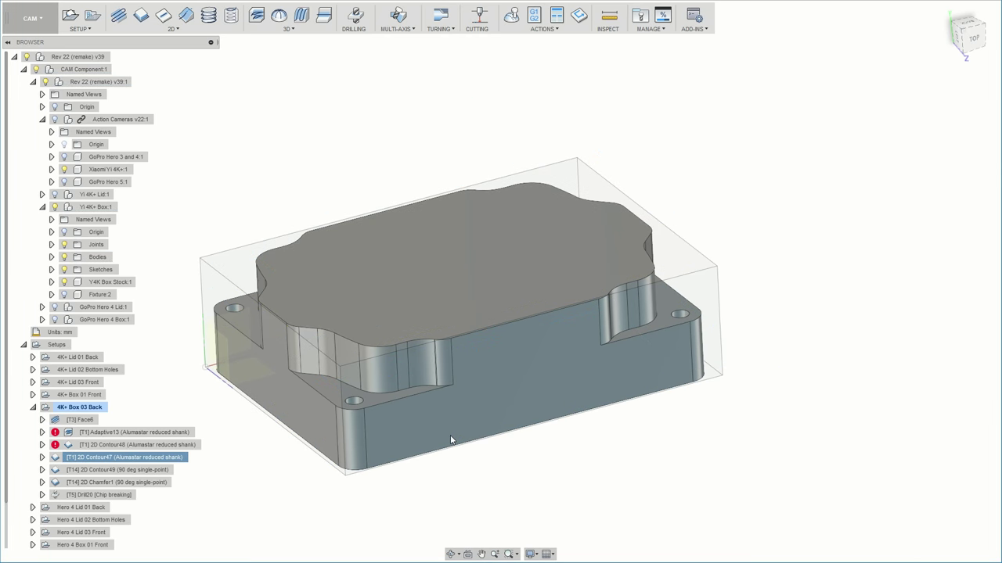
pyautogui.rightClick(145, 459)
pyautogui.click(188, 470)
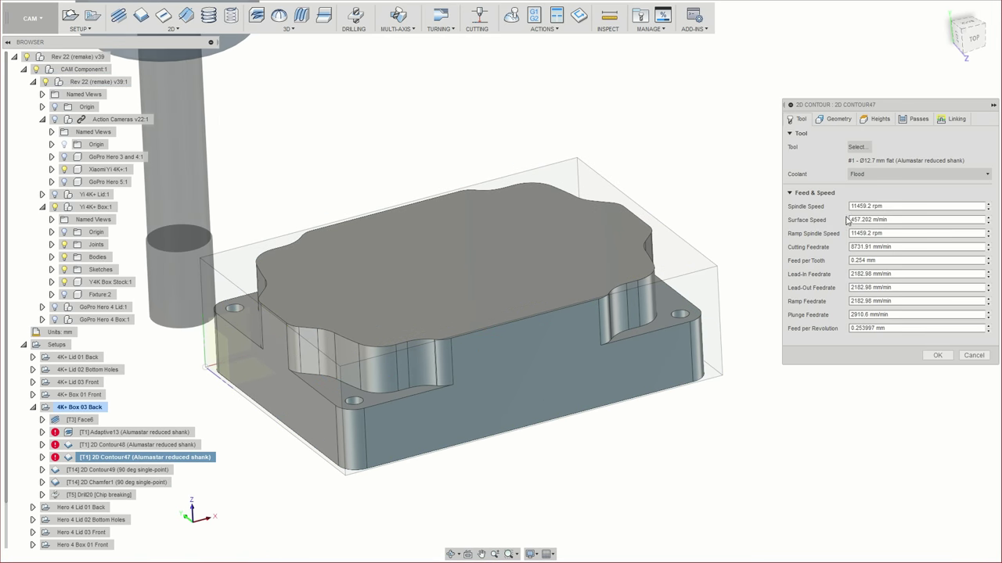
pyautogui.click(863, 119)
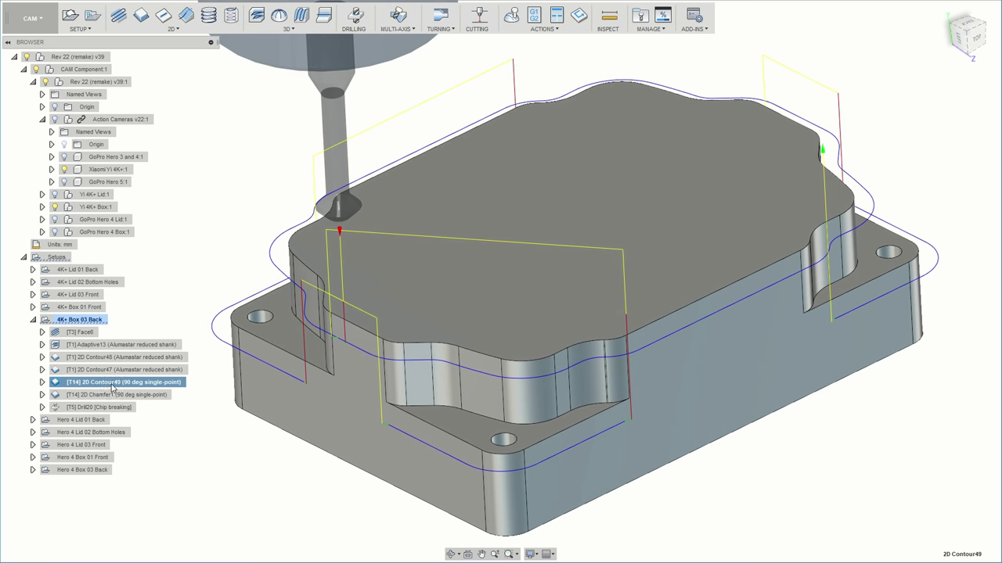
# Step: Start a simulation of 2D Contour49 and show its position, movement and feedrate information during a plunge
pyautogui.rightClick(174, 382)
pyautogui.click(205, 414)
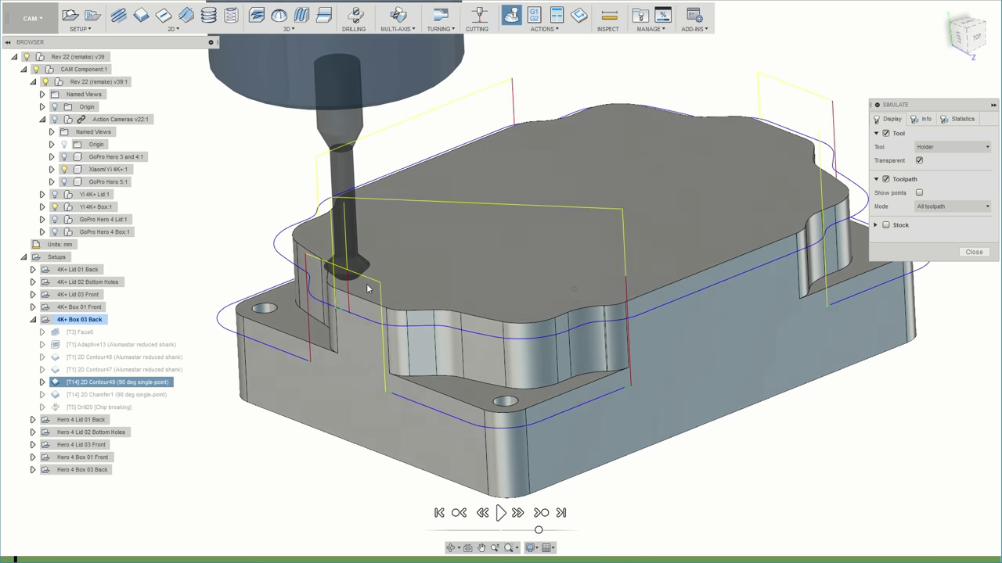
pyautogui.click(927, 120)
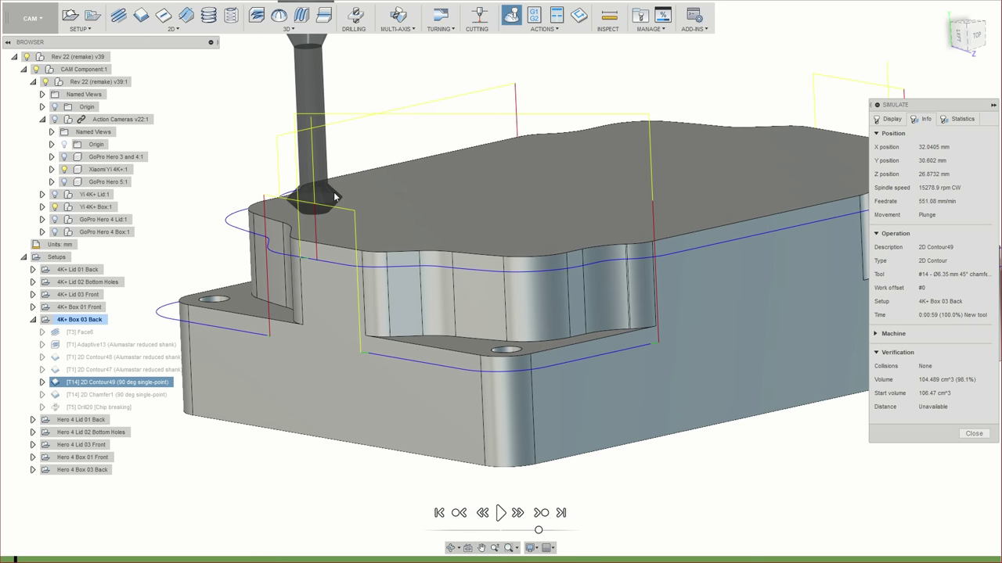
# Step: Set tool 14's plunge feedrate to 5510.08 mm/min in the document's tool library and override the feeds of all operations using it
pyautogui.click(988, 433)
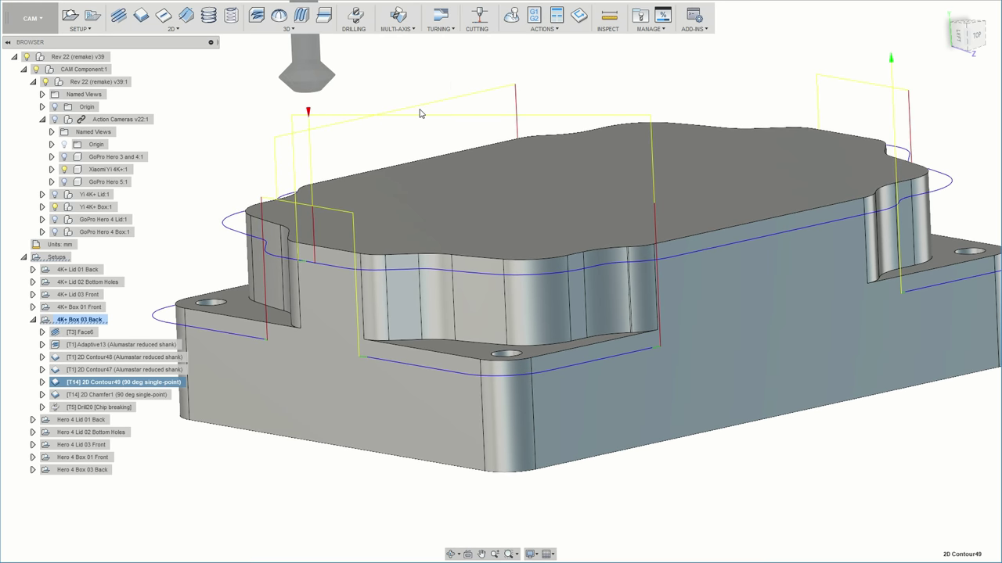
pyautogui.click(640, 15)
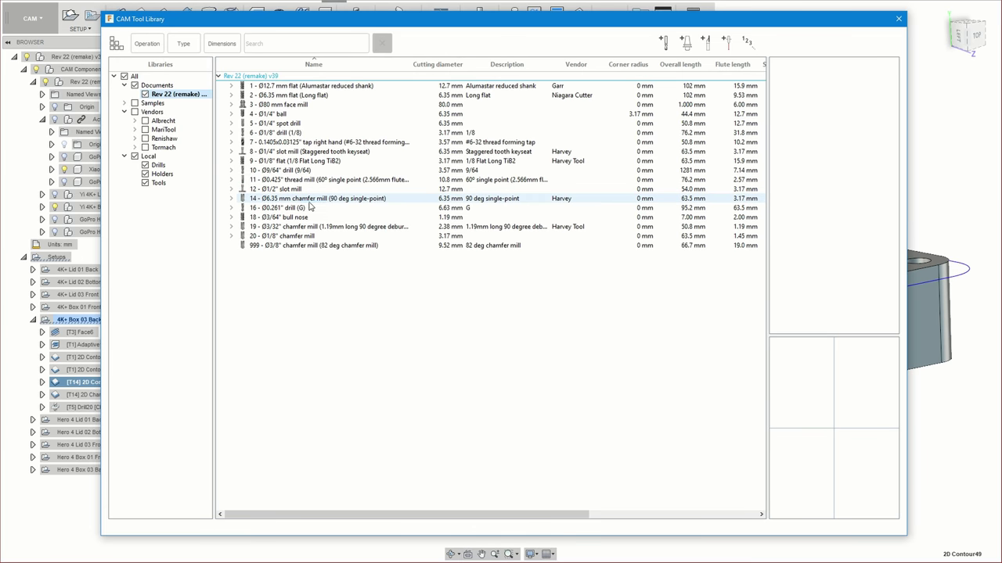
pyautogui.doubleClick(309, 200)
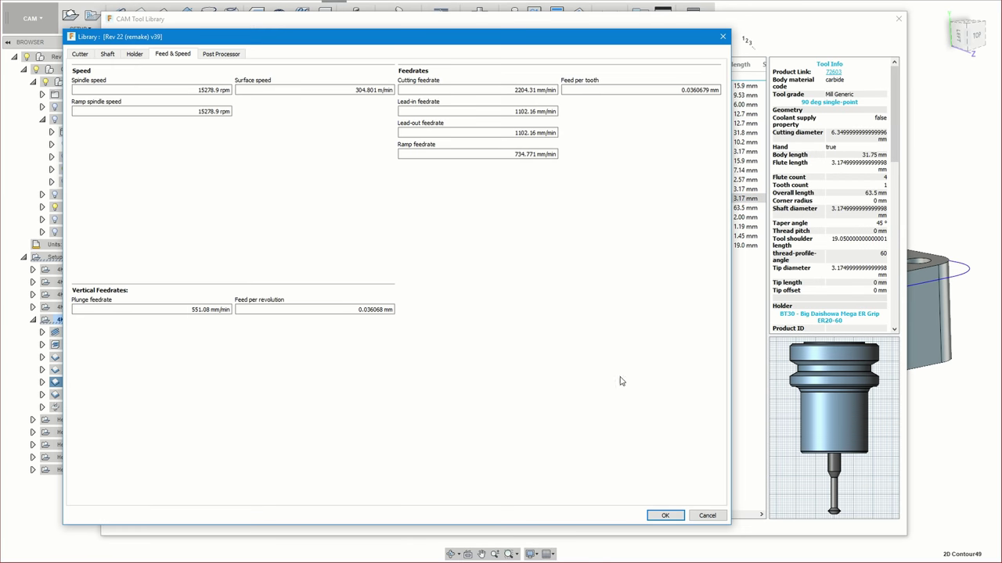
pyautogui.click(200, 312)
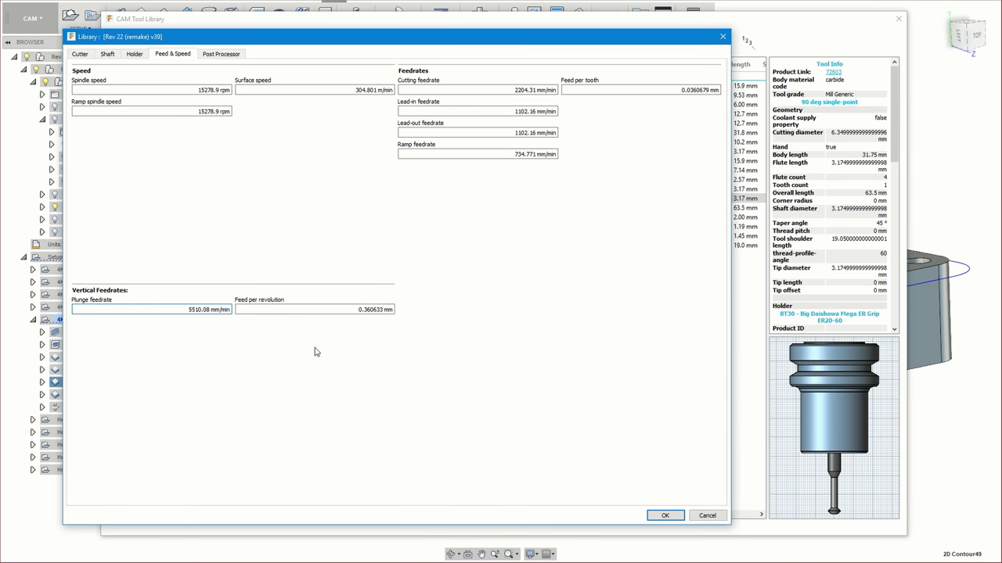
pyautogui.click(664, 516)
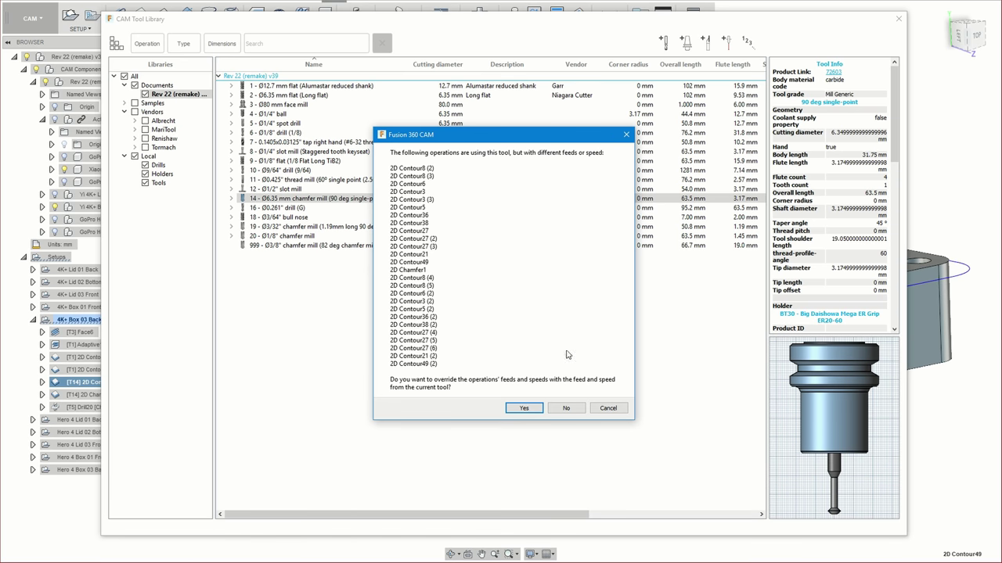
pyautogui.click(524, 409)
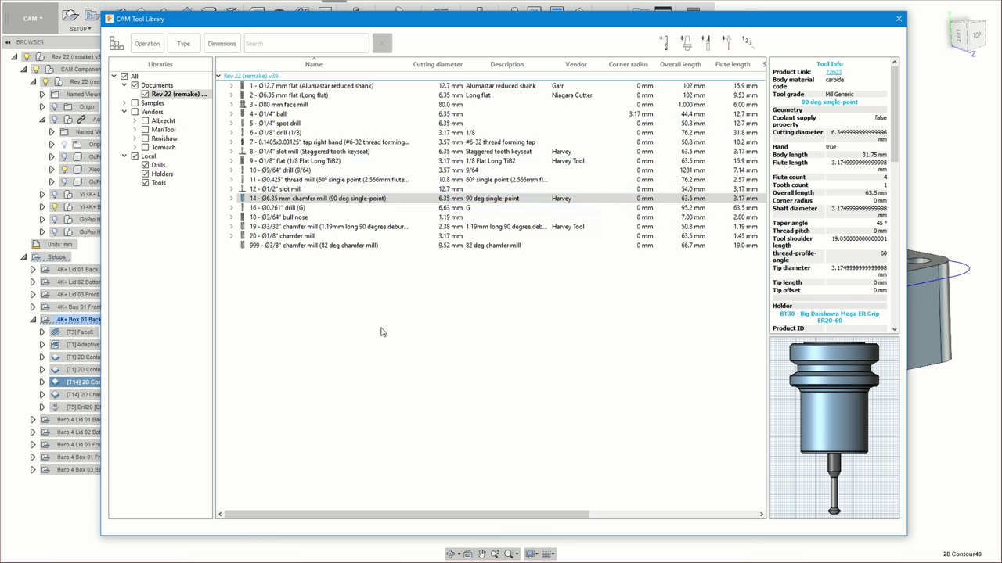
pyautogui.click(899, 18)
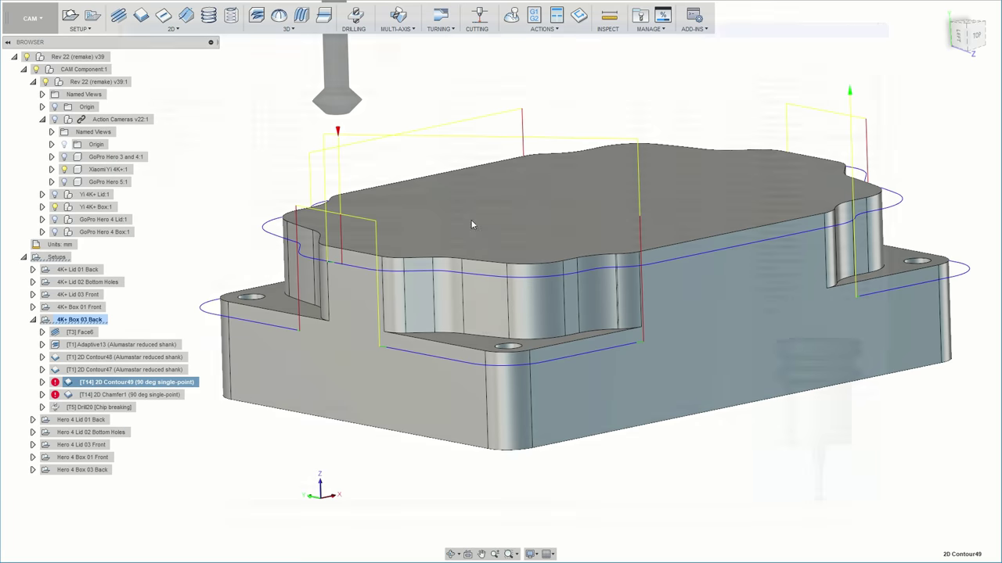
# Step: Regenerate the toolpaths of 2D Contour49 and 2D Chamfer1 in the 4K+ Box 03 Back setup
pyautogui.rightClick(141, 382)
pyautogui.click(167, 411)
pyautogui.click(141, 396)
pyautogui.rightClick(141, 396)
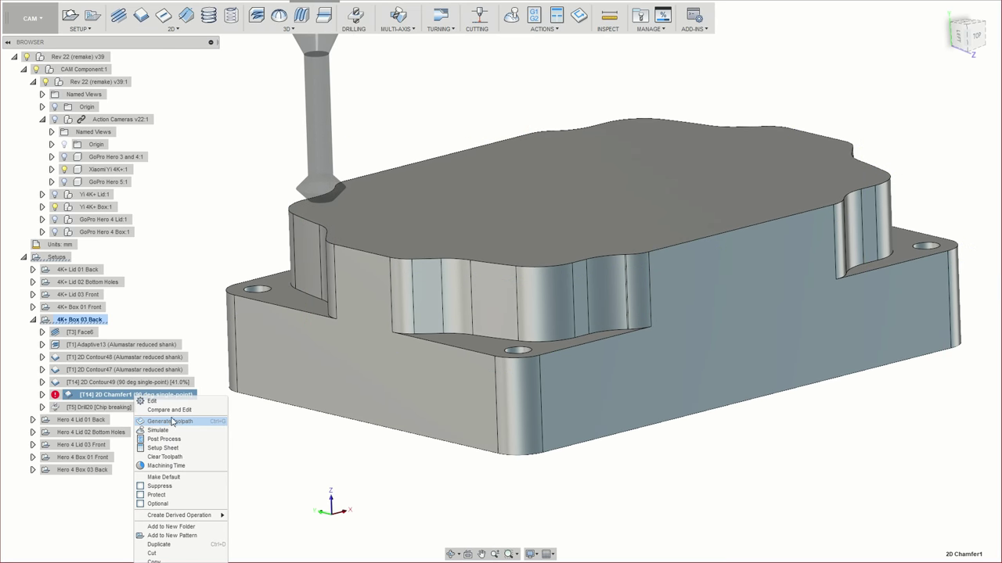
pyautogui.click(167, 423)
pyautogui.click(144, 386)
pyautogui.keyDown('shift'); pyautogui.moveTo(570, 286); pyautogui.dragTo(656, 302, button='middle'); pyautogui.keyUp('shift')
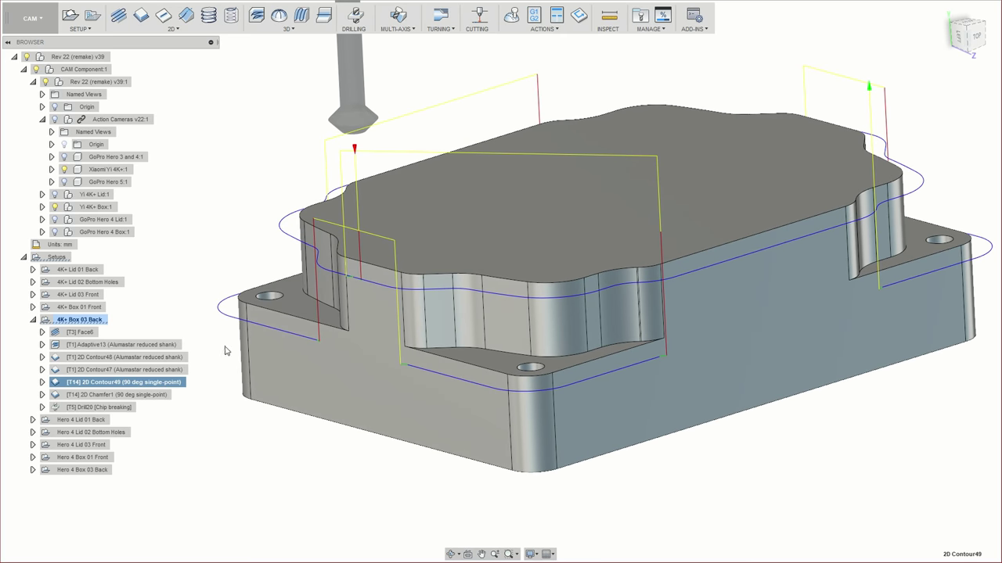
# Step: Check the machining time of 2D Contour49
pyautogui.rightClick(153, 383)
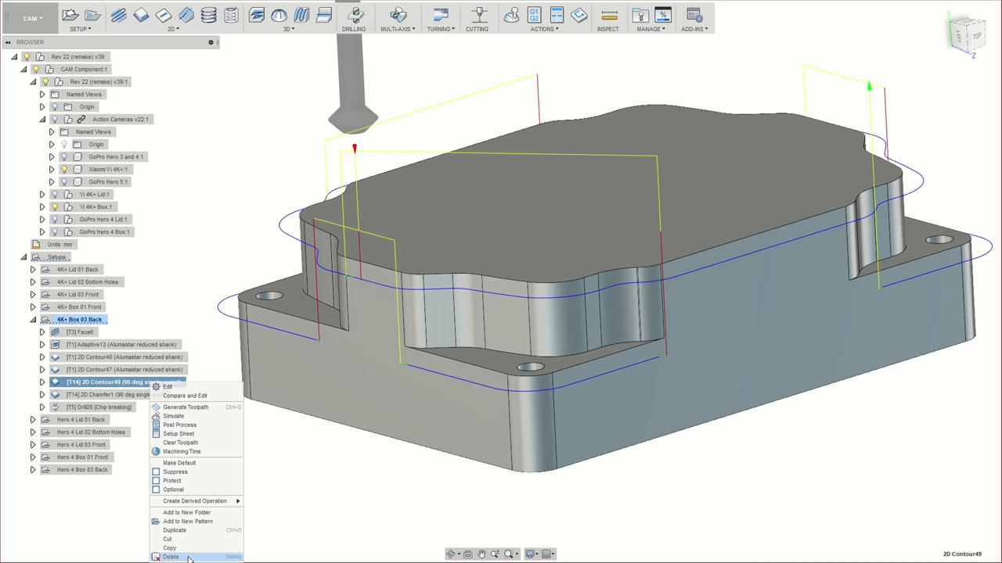
pyautogui.click(190, 453)
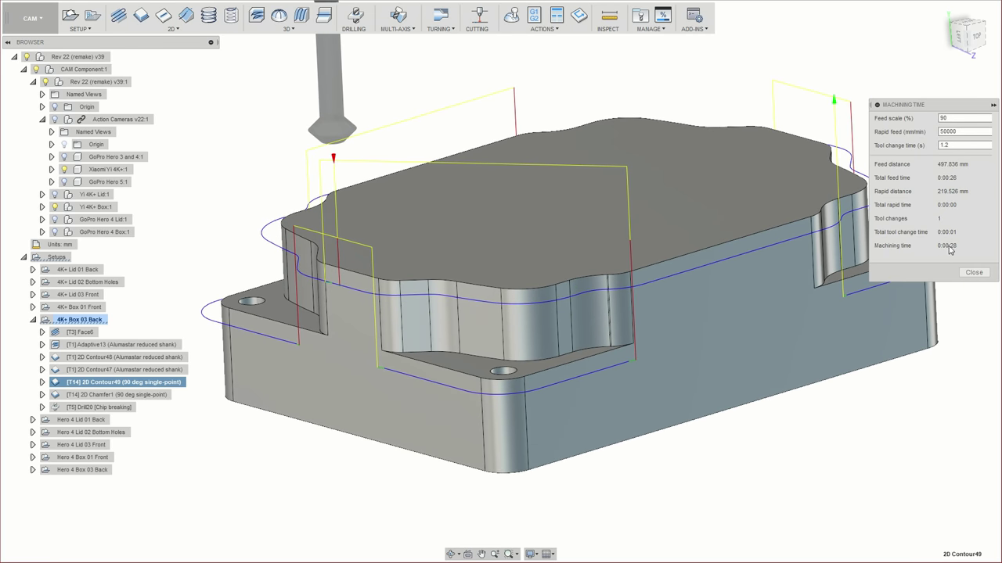
pyautogui.click(973, 272)
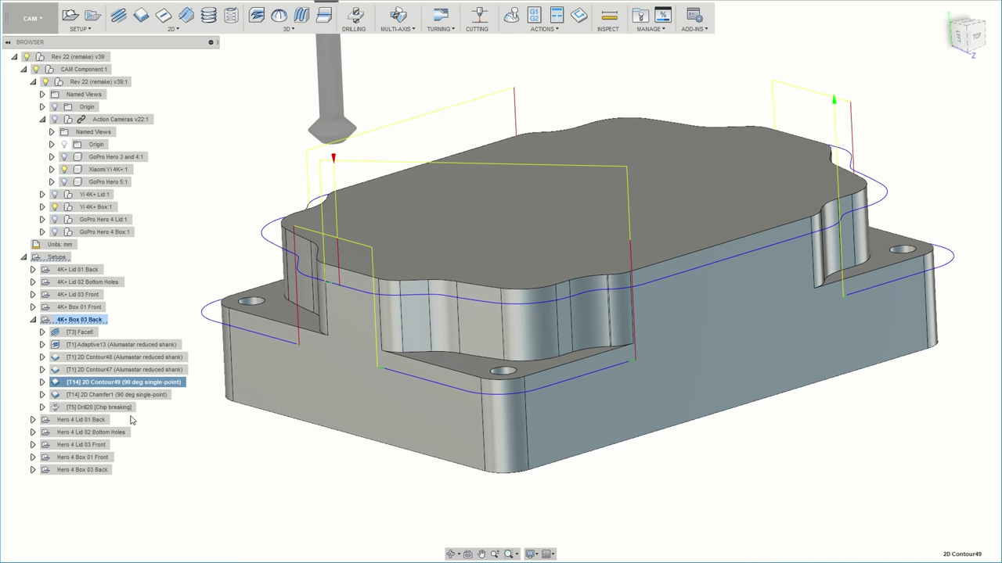
# Step: Simulate 2D Contour49 and inspect its feedrate and movement information around the first plunge and the start of the cut
pyautogui.rightClick(138, 384)
pyautogui.click(187, 408)
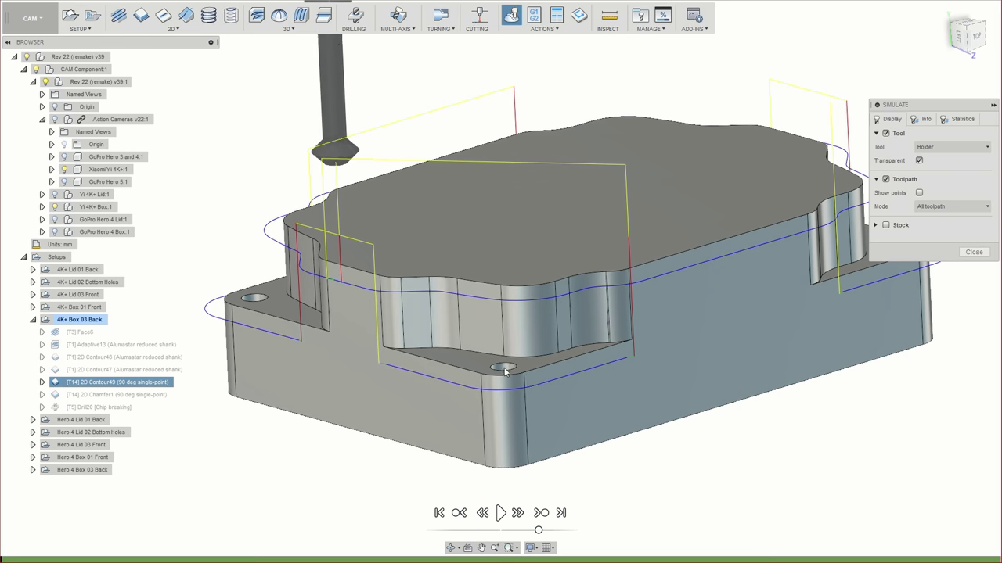
pyautogui.click(929, 120)
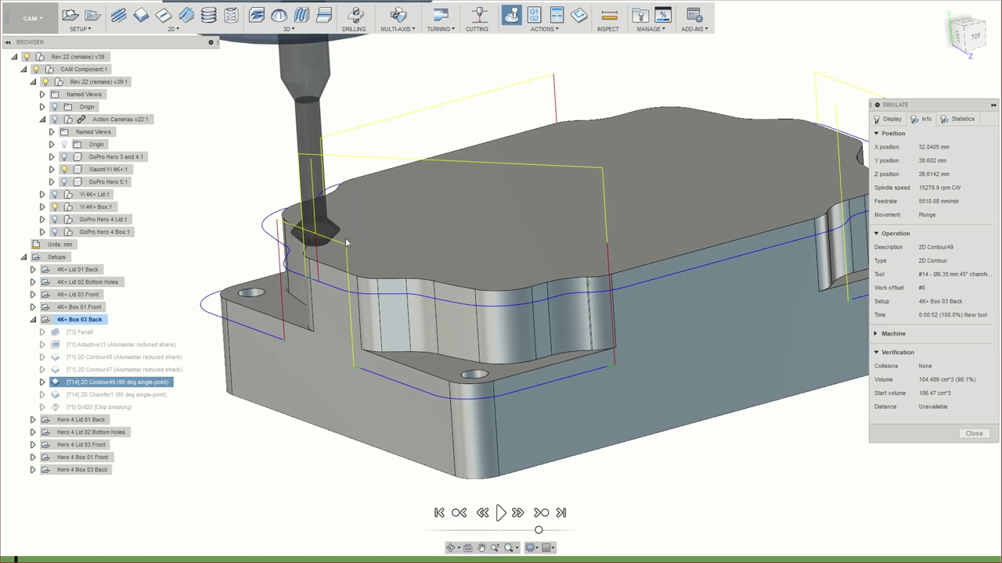
pyautogui.scroll(10, 501, 301)
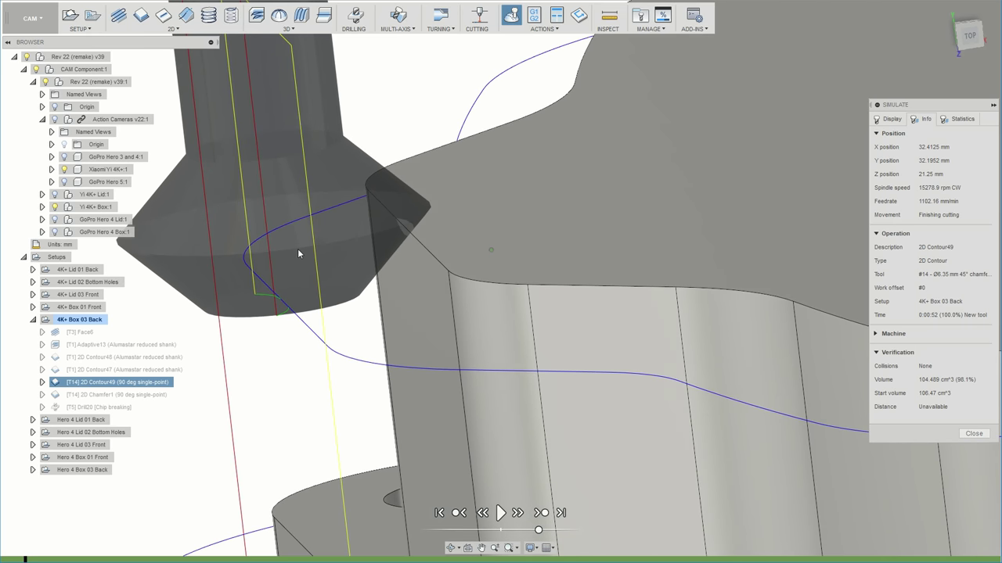
pyautogui.press('Left')
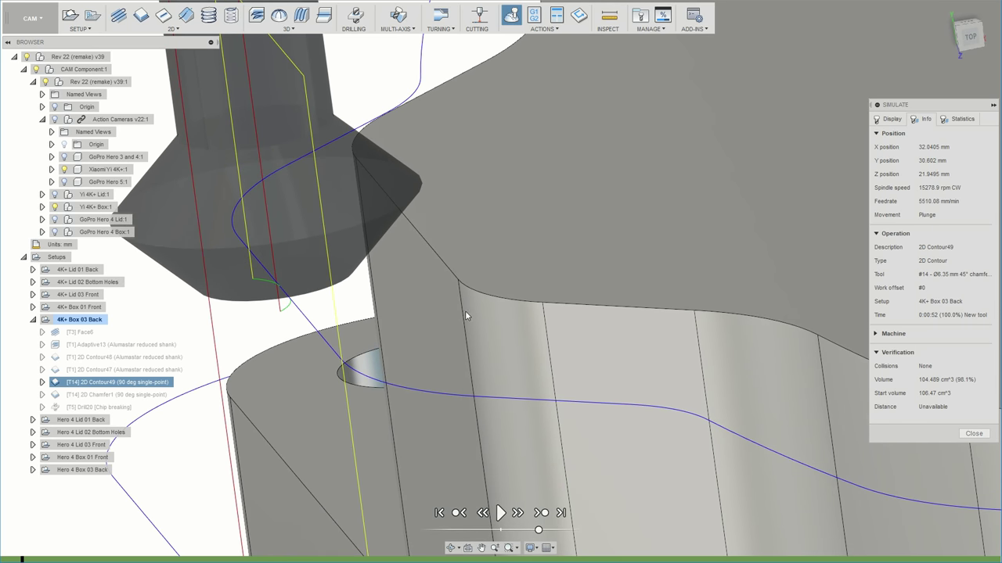
pyautogui.keyDown('shift'); pyautogui.moveTo(519, 309); pyautogui.dragTo(361, 348, button='middle'); pyautogui.keyUp('shift')
pyautogui.scroll(-5, 361, 354)
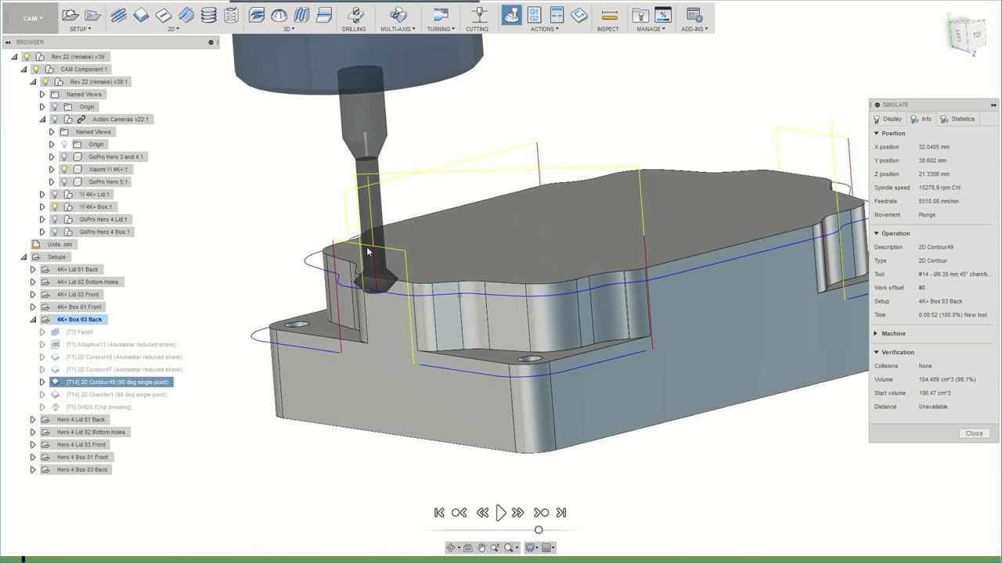
pyautogui.keyDown('shift'); pyautogui.moveTo(366, 247); pyautogui.dragTo(402, 294, button='middle'); pyautogui.keyUp('shift')
# Step: View the document's tool library and examine the plunge and rapid moves of 2D Contour49 around the box
pyautogui.click(638, 19)
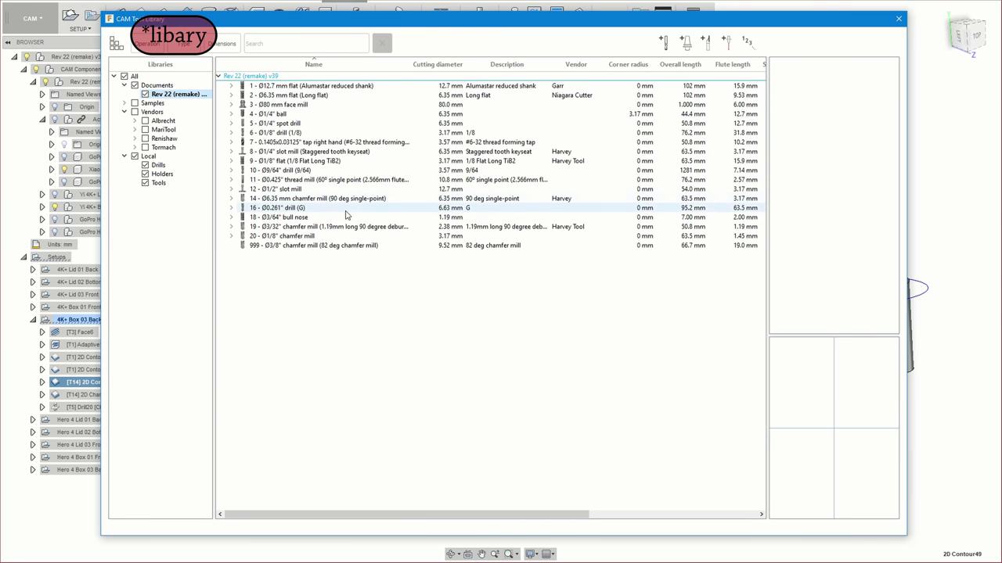
pyautogui.click(900, 20)
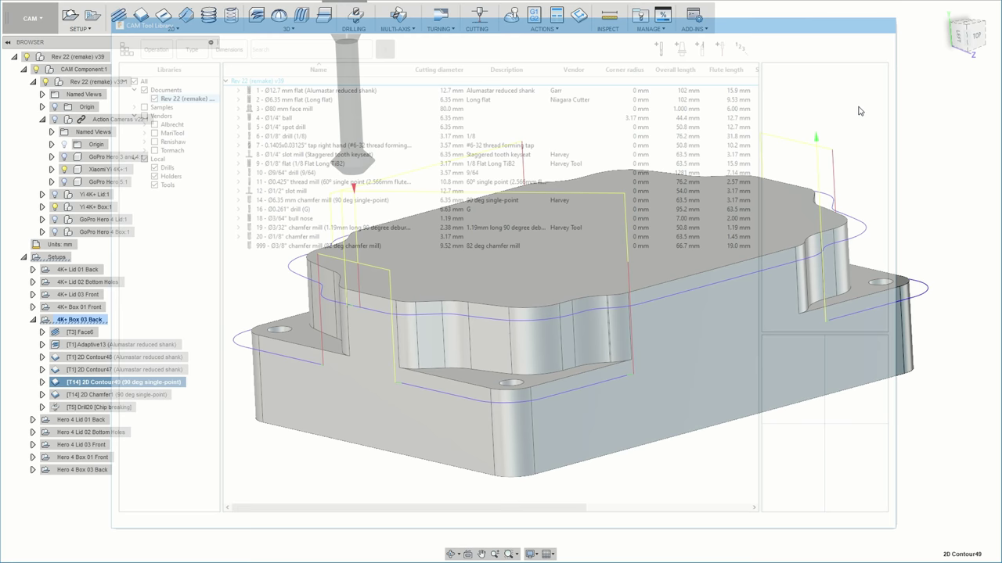
pyautogui.keyDown('shift'); pyautogui.moveTo(395, 171); pyautogui.dragTo(337, 438, button='middle'); pyautogui.keyUp('shift')
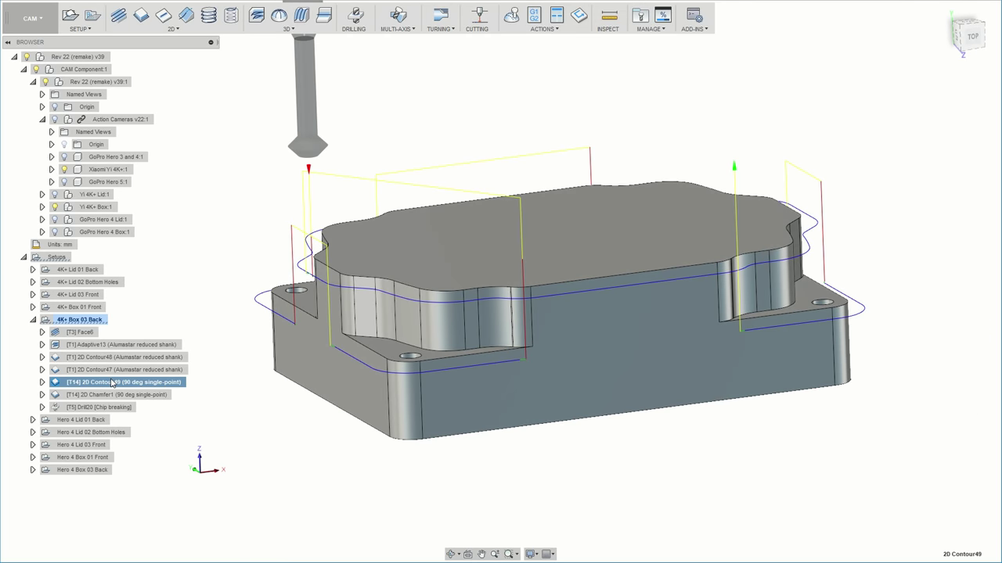
pyautogui.click(115, 370)
pyautogui.click(129, 383)
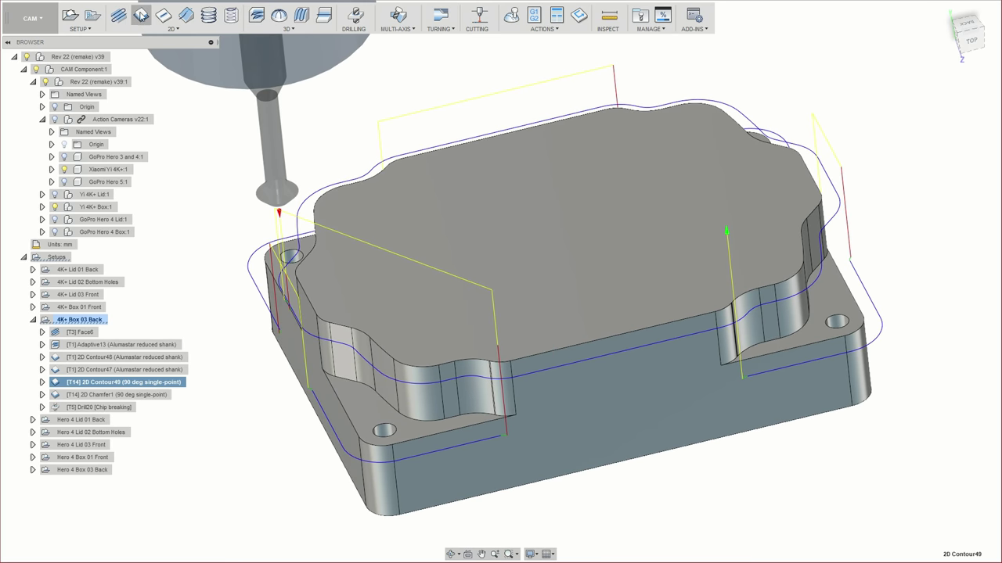
pyautogui.keyDown('shift'); pyautogui.moveTo(870, 344); pyautogui.dragTo(819, 130, button='middle'); pyautogui.keyUp('shift')
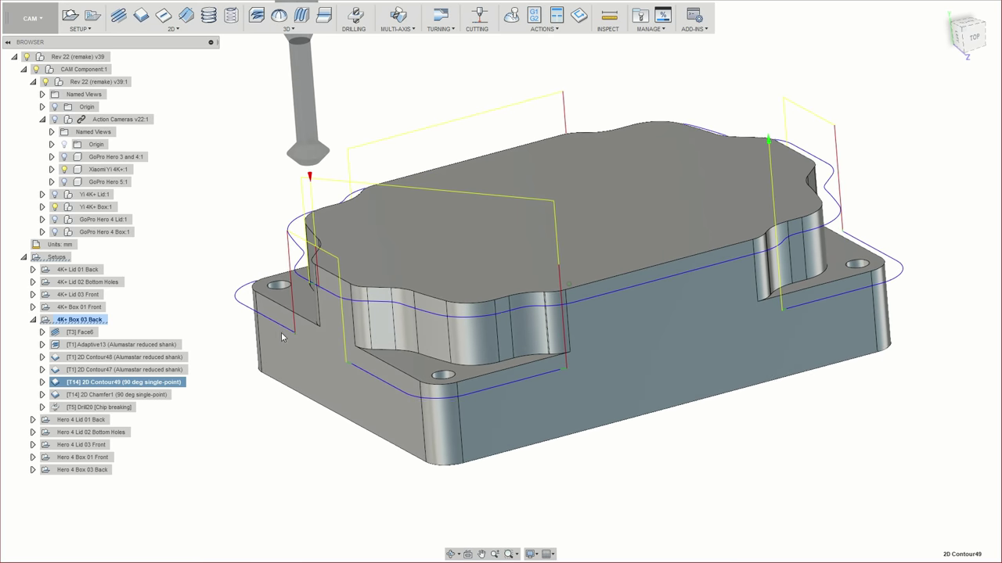
pyautogui.keyDown('shift'); pyautogui.moveTo(342, 266); pyautogui.dragTo(355, 339, button='middle'); pyautogui.keyUp('shift')
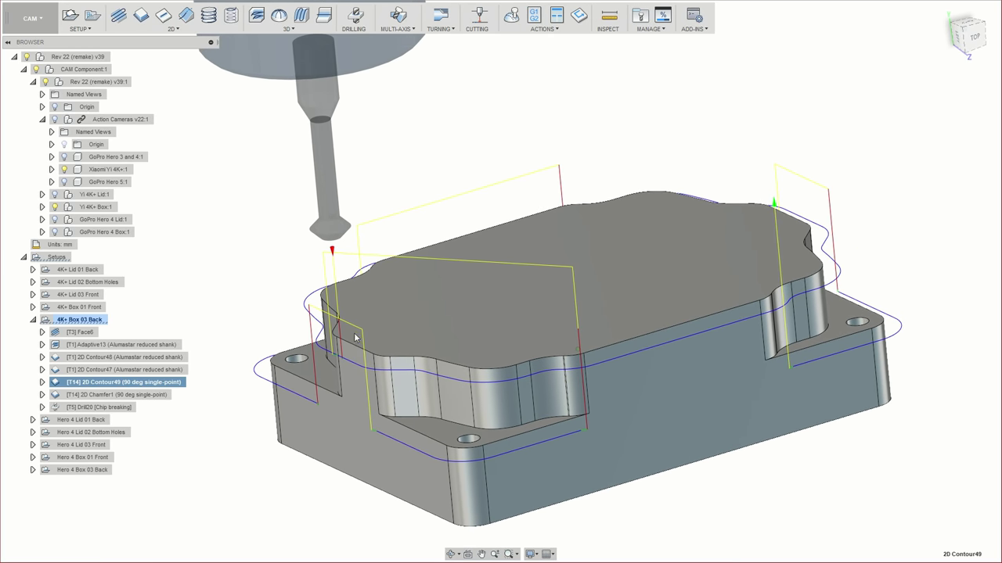
pyautogui.keyDown('shift'); pyautogui.moveTo(320, 286); pyautogui.dragTo(338, 303, button='middle'); pyautogui.keyUp('shift')
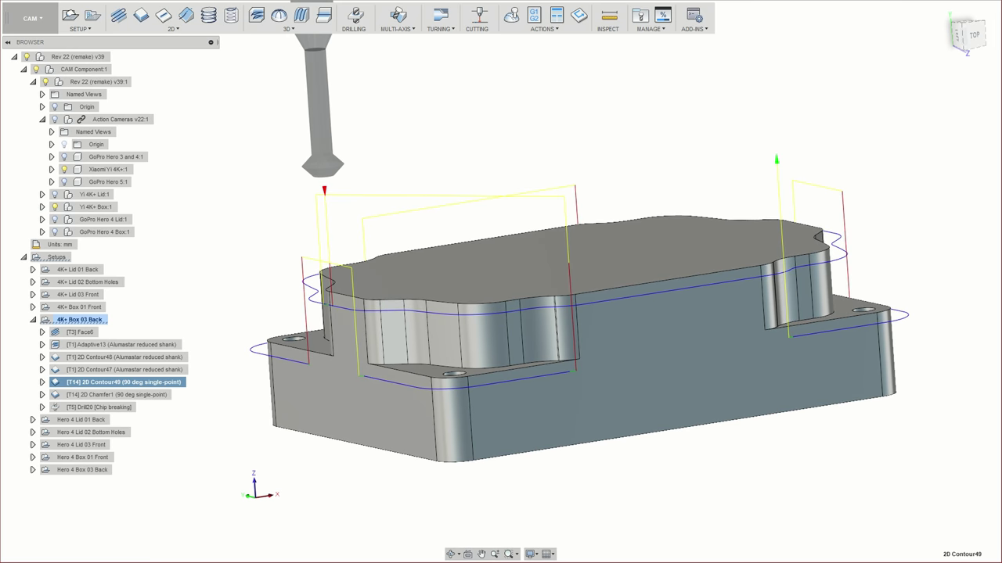
# Step: Disable the feed height of 2D Contour47 and regenerate its toolpath
pyautogui.click(121, 372)
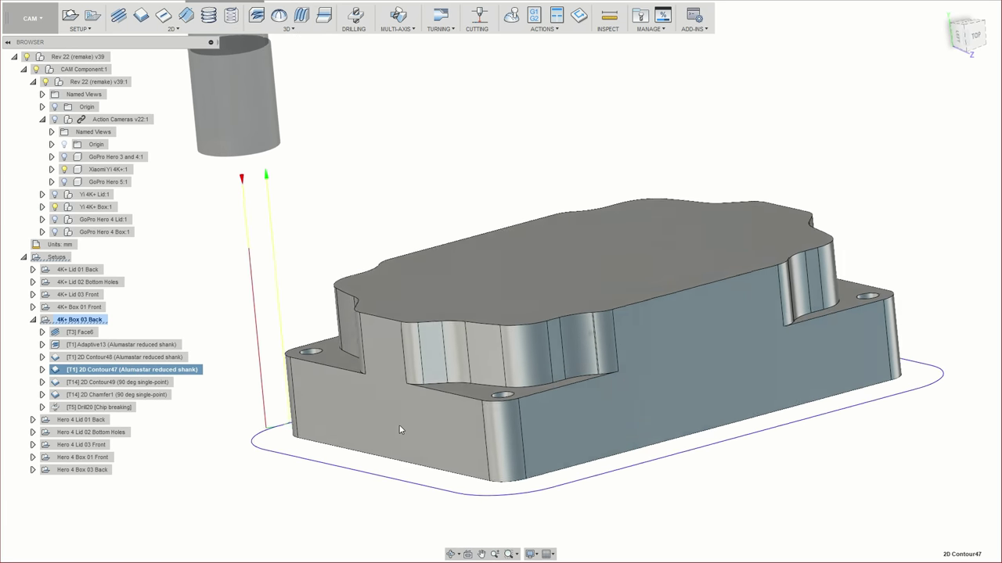
pyautogui.keyDown('shift'); pyautogui.moveTo(221, 279); pyautogui.dragTo(284, 200, button='middle'); pyautogui.keyUp('shift')
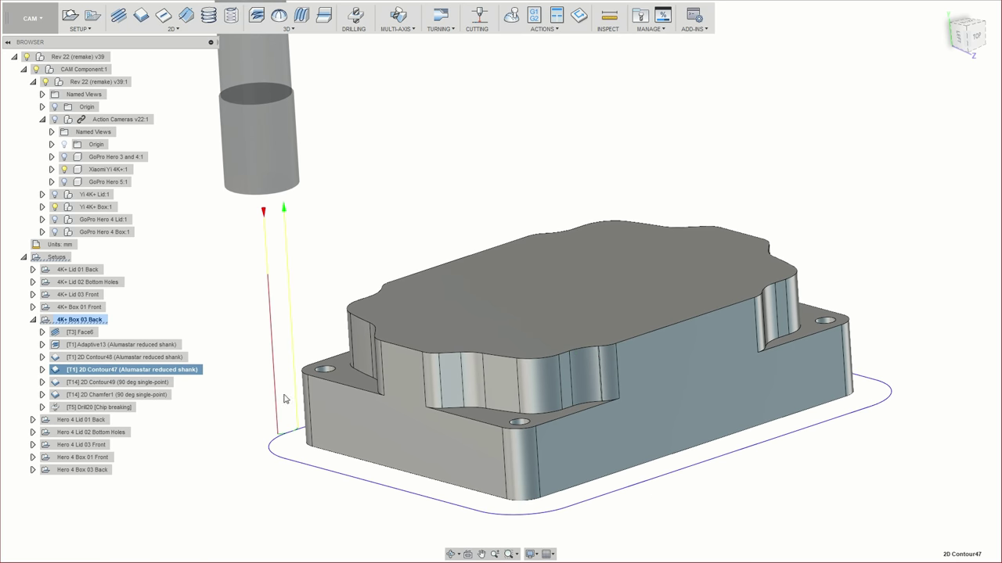
pyautogui.keyDown('shift'); pyautogui.moveTo(286, 399); pyautogui.dragTo(270, 274, button='middle'); pyautogui.keyUp('shift')
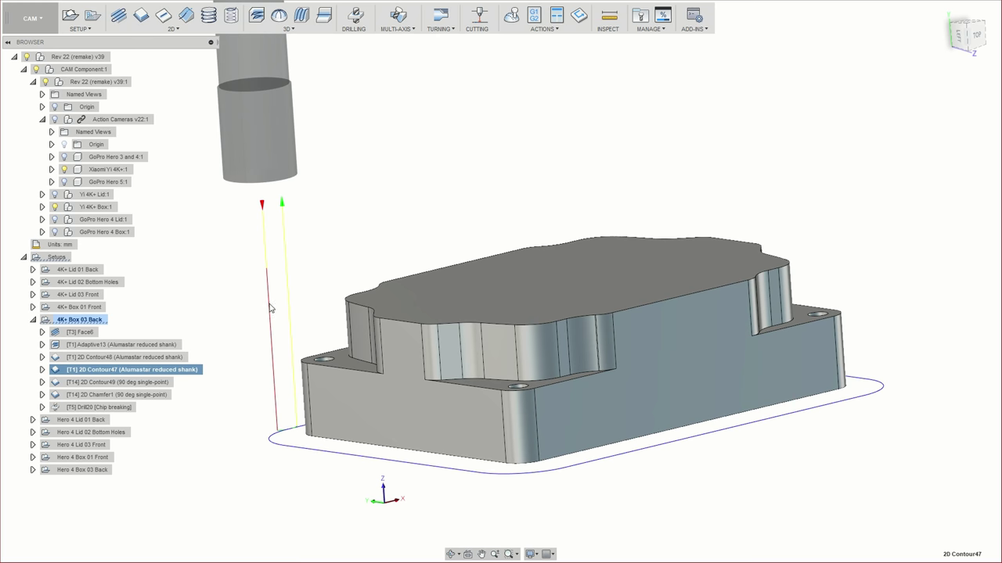
pyautogui.keyDown('shift'); pyautogui.moveTo(270, 307); pyautogui.dragTo(266, 268, button='middle'); pyautogui.keyUp('shift')
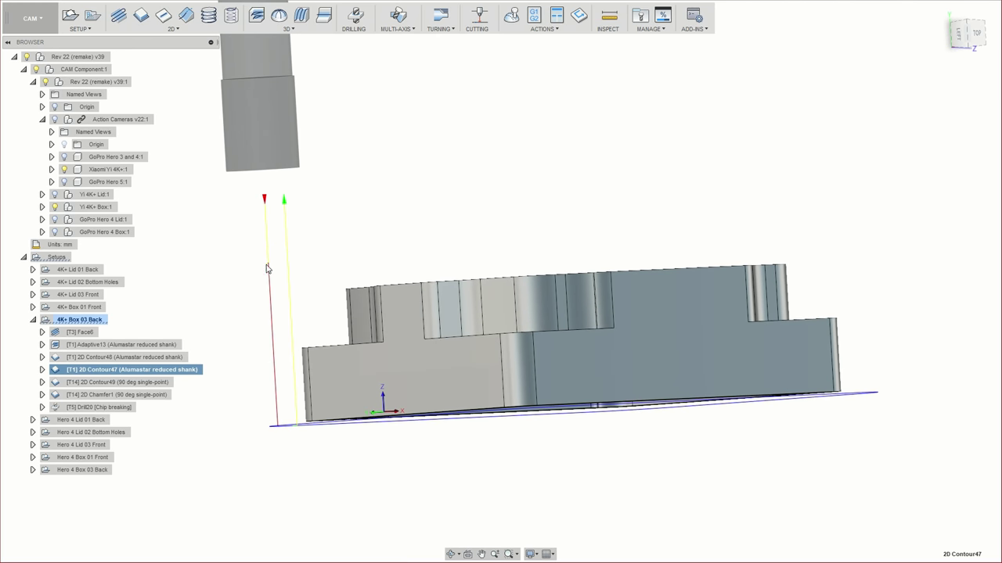
pyautogui.keyDown('shift'); pyautogui.moveTo(283, 385); pyautogui.dragTo(263, 438, button='middle'); pyautogui.keyUp('shift')
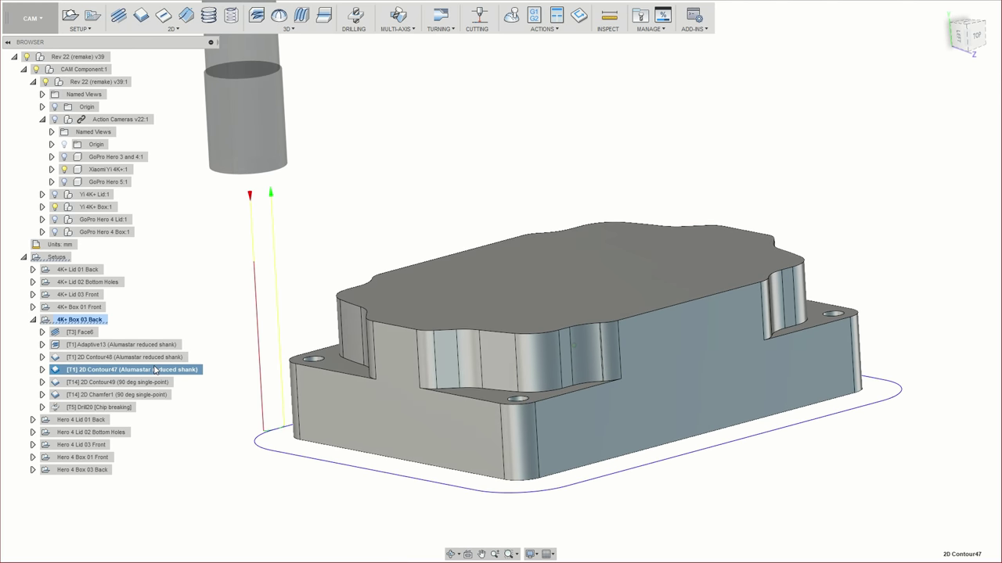
pyautogui.rightClick(159, 375)
pyautogui.click(191, 380)
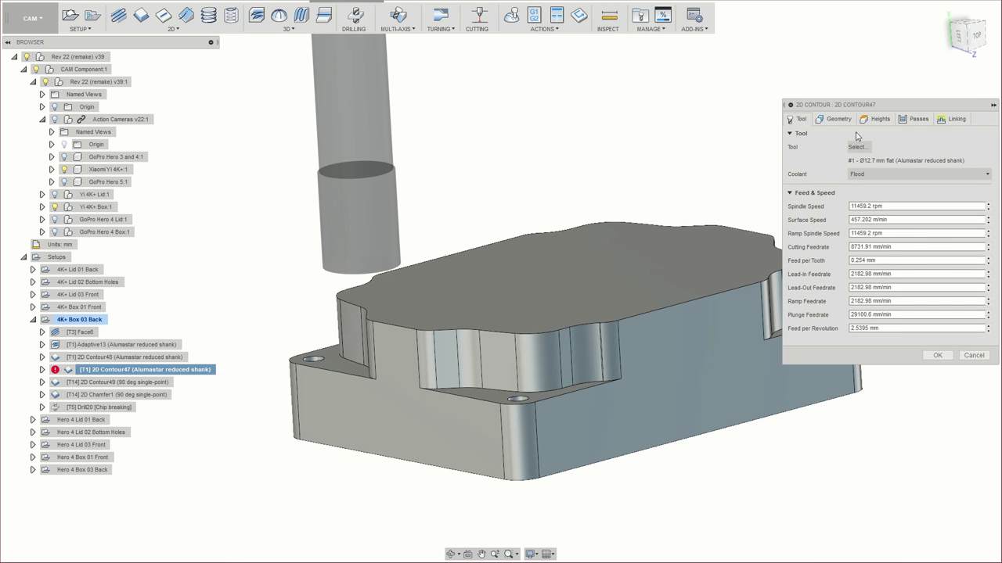
pyautogui.click(878, 122)
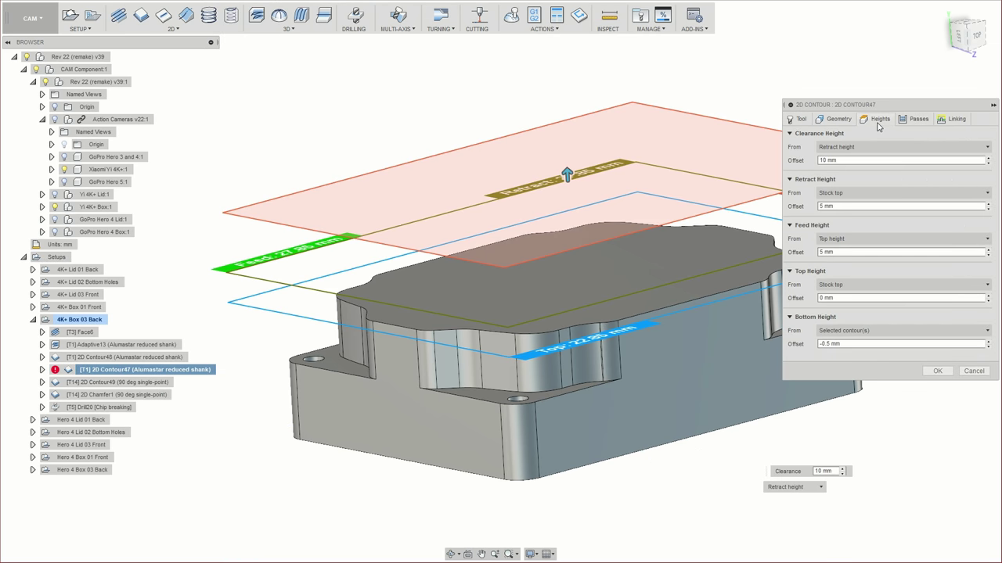
pyautogui.click(860, 236)
pyautogui.click(849, 275)
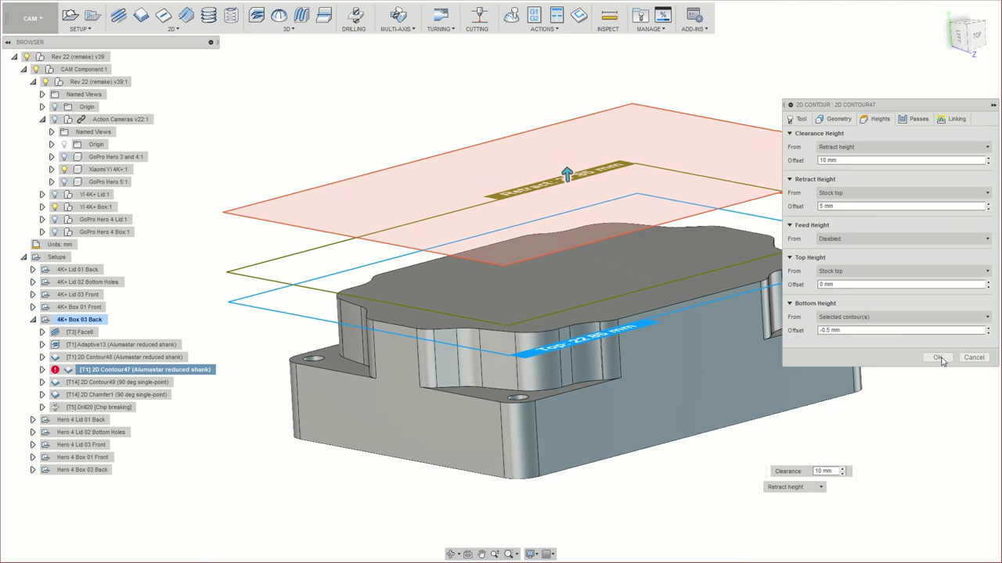
pyautogui.click(939, 356)
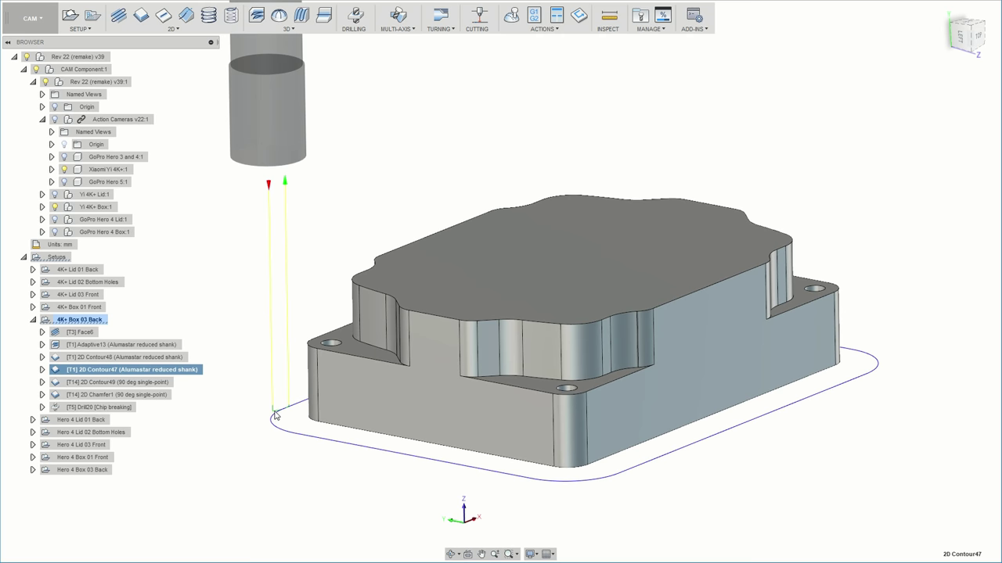
# Step: Examine the entry move of the regenerated 2D Contour47 toolpath beside the box's corner
pyautogui.keyDown('shift'); pyautogui.moveTo(407, 315); pyautogui.dragTo(388, 332, button='middle'); pyautogui.keyUp('shift')
pyautogui.keyDown('shift'); pyautogui.moveTo(613, 329); pyautogui.dragTo(611, 332, button='middle'); pyautogui.keyUp('shift')
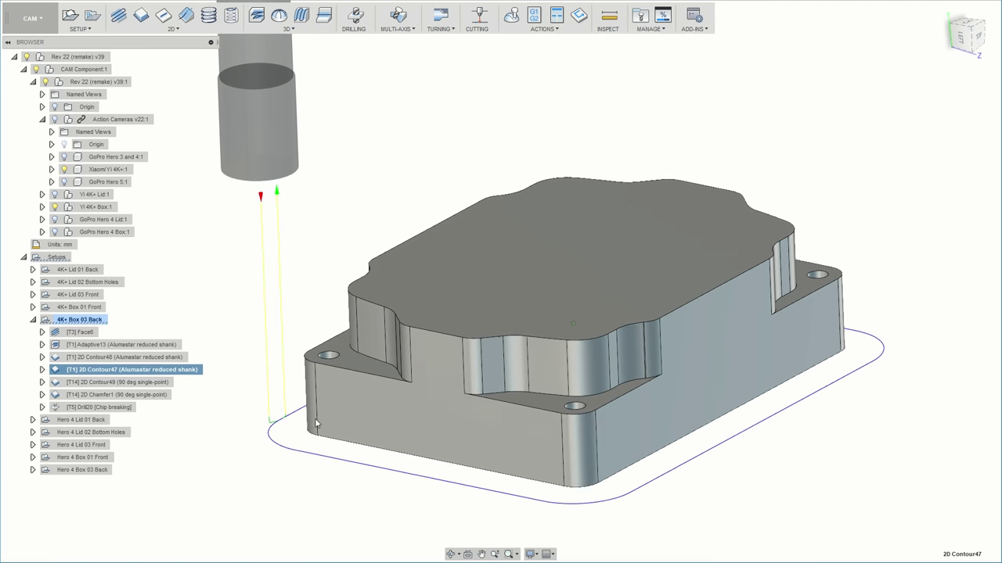
pyautogui.click(237, 422)
pyautogui.click(148, 373)
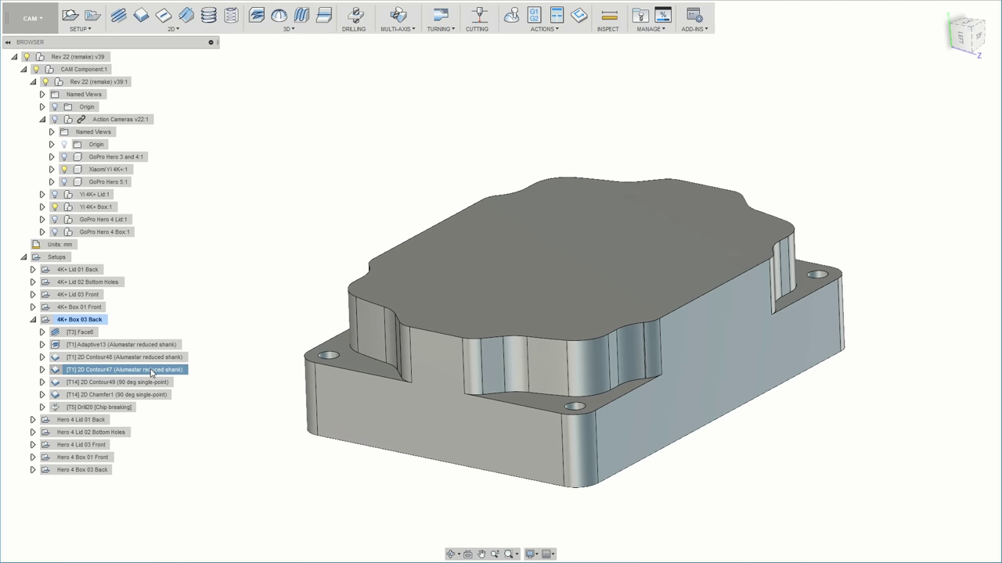
# Step: Check the machining time of 2D Contour47 with its feed height enabled
pyautogui.rightClick(135, 372)
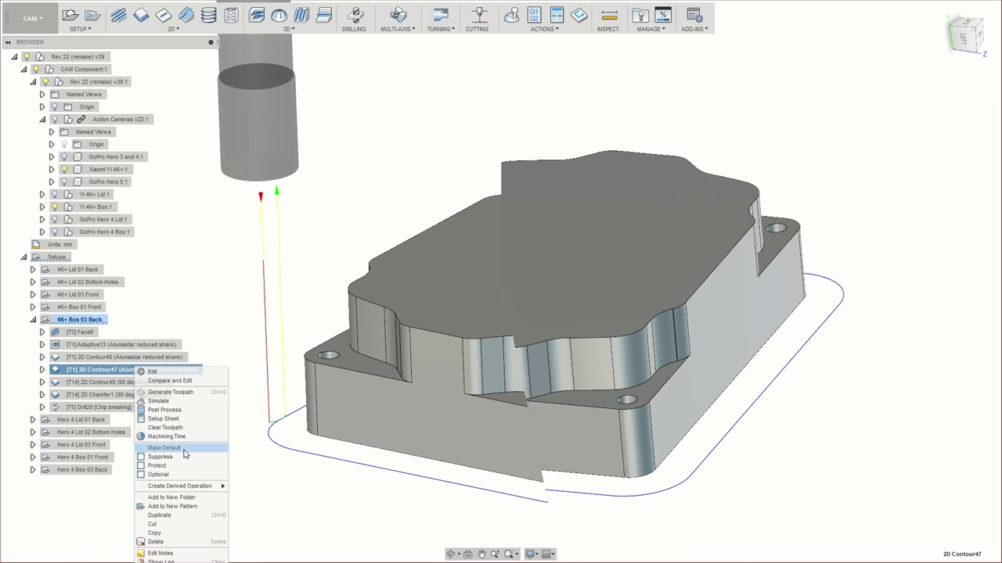
pyautogui.click(185, 437)
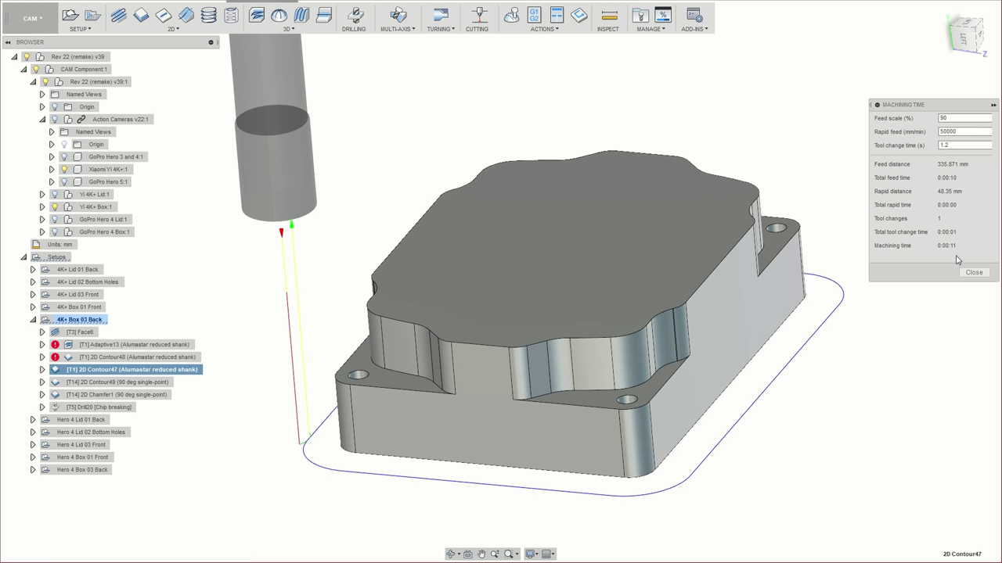
pyautogui.click(974, 272)
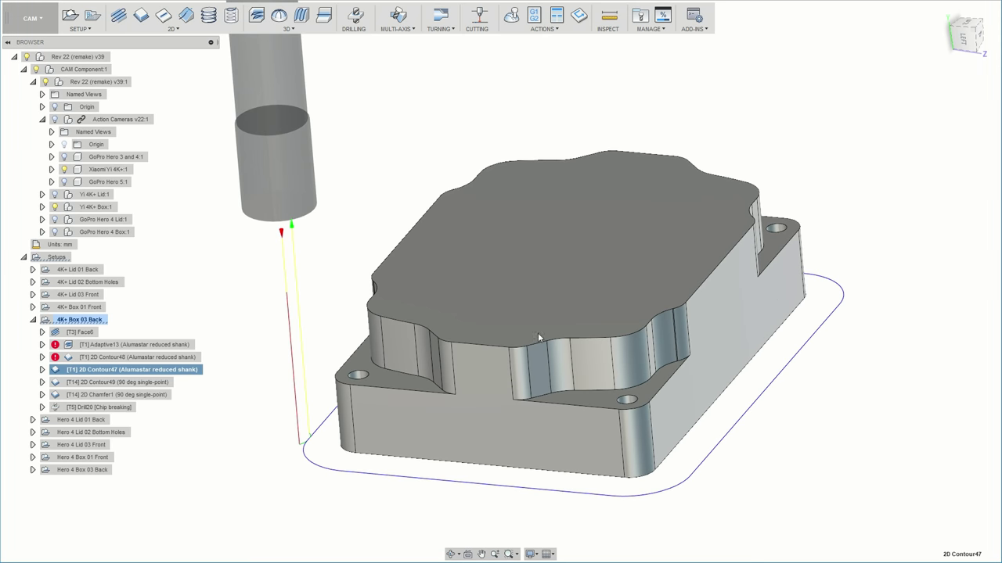
# Step: Set the feed height of 2D Contour47 to Disabled and regenerate the toolpath
pyautogui.rightClick(191, 373)
pyautogui.click(205, 380)
pyautogui.click(878, 119)
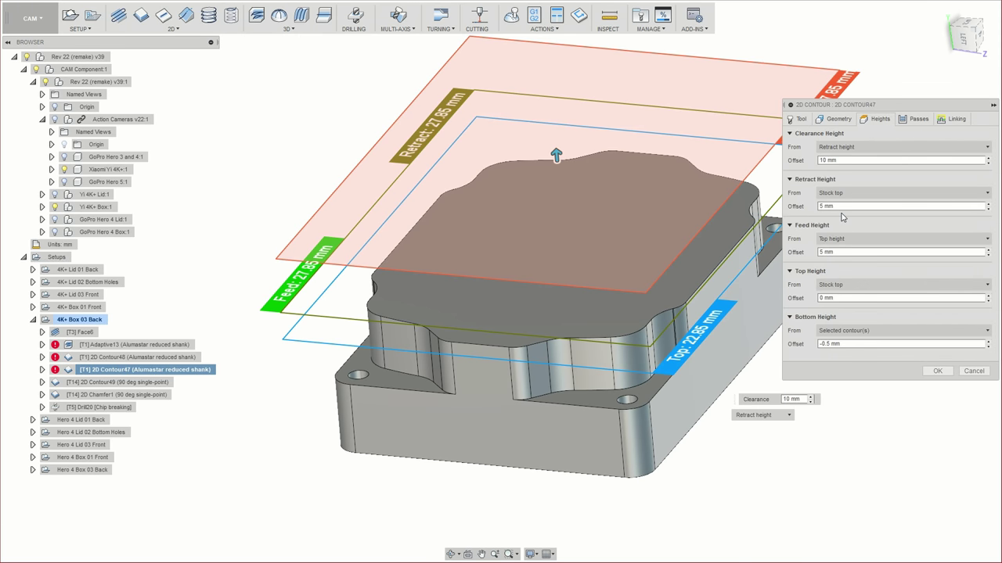
pyautogui.click(861, 238)
pyautogui.click(849, 237)
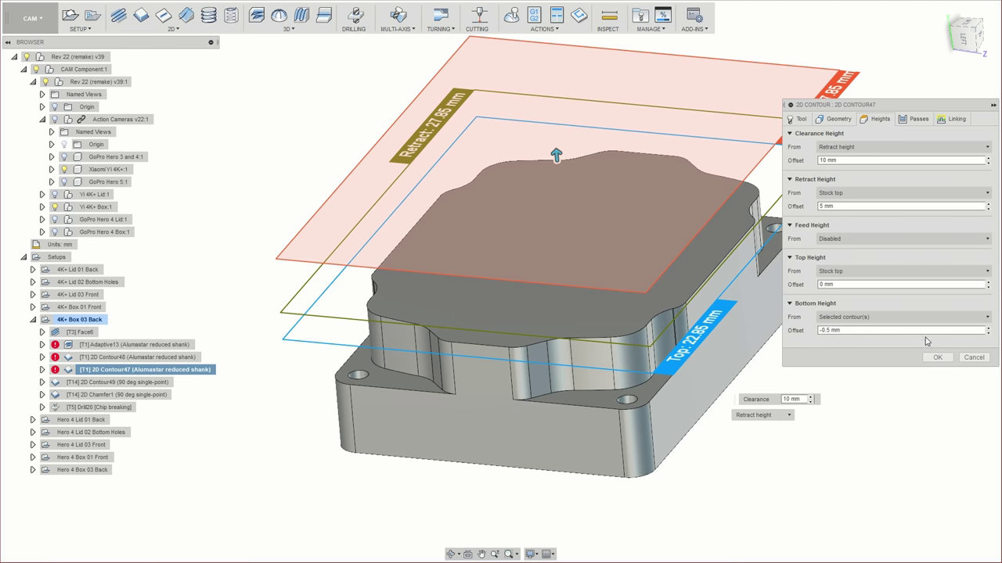
pyautogui.click(937, 356)
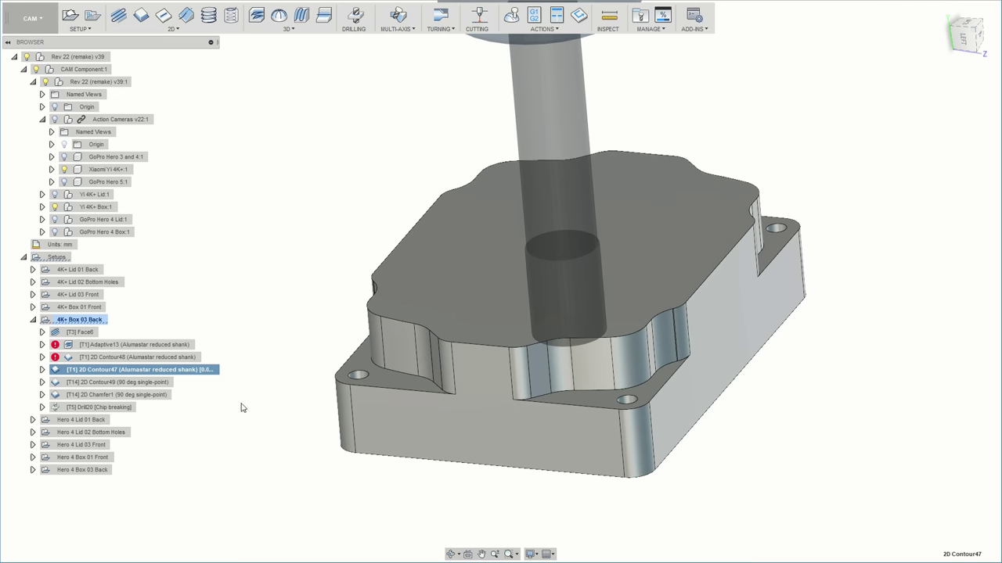
# Step: Recheck the machining time of 2D Contour47 with its feed height disabled and view the toolpath around the box
pyautogui.rightClick(177, 373)
pyautogui.click(216, 443)
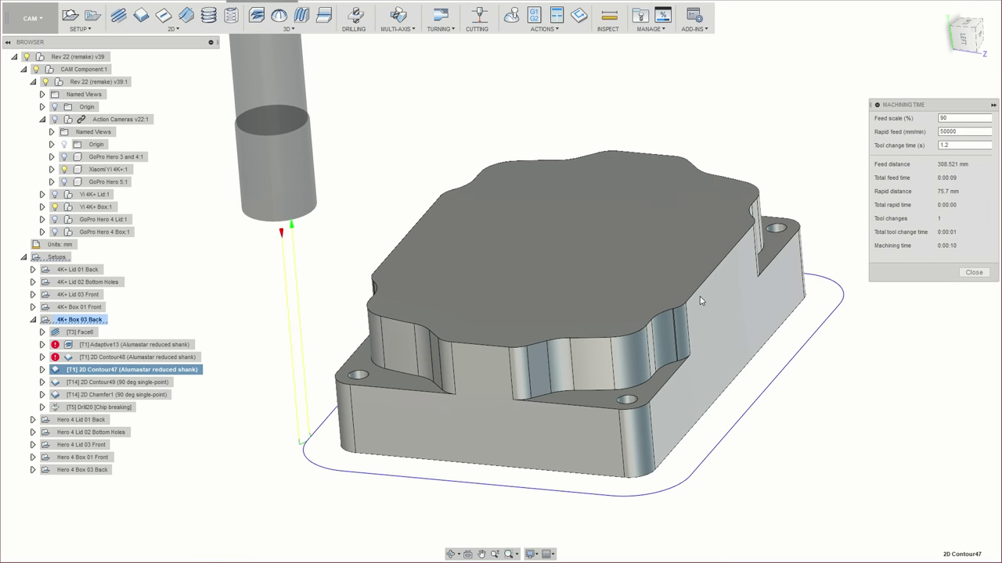
pyautogui.click(969, 276)
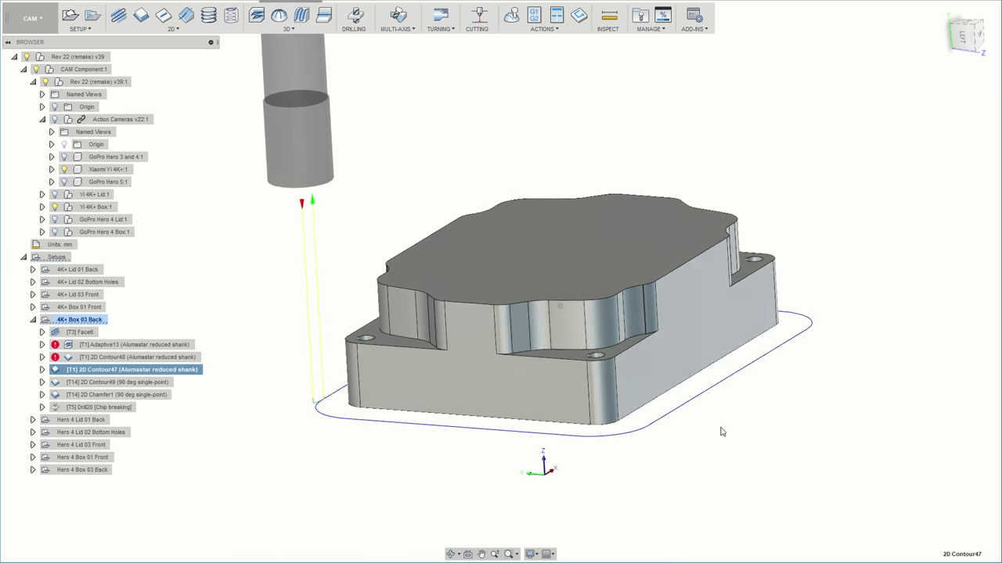
pyautogui.scroll(3, 422, 302)
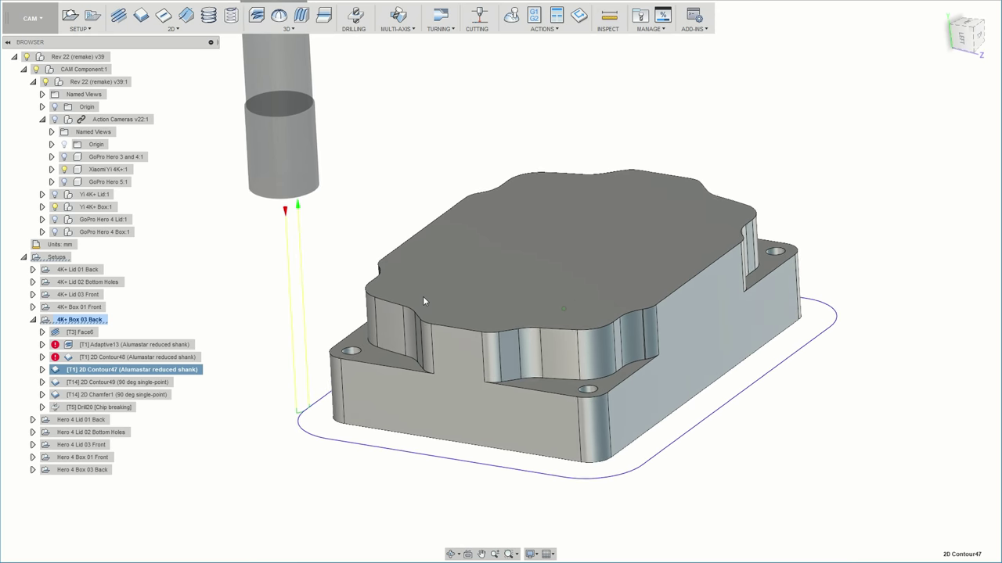